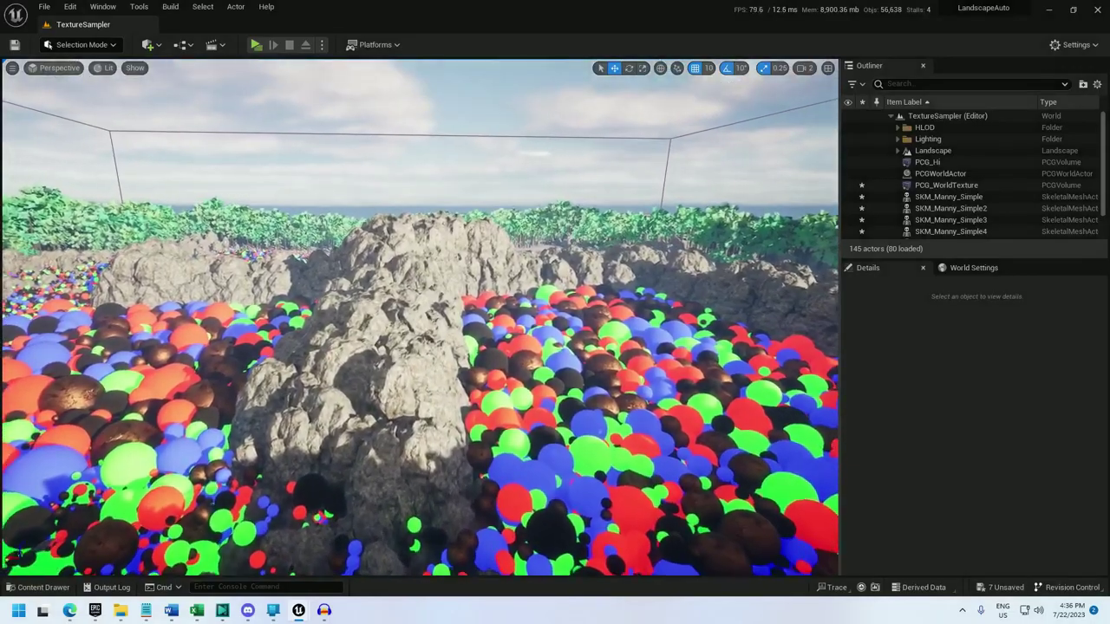
Examine the finished landscape's scattered spheres, rocks and trees from close up and from high above.
{"action": "key", "text": "w"}
{"action": "scroll", "coordinate": [420, 316], "scroll_direction": "up", "scroll_amount": 1}
{"action": "key", "text": "w"}
{"action": "scroll", "coordinate": [420, 318], "scroll_direction": "up", "scroll_amount": 1}
{"action": "right_click_drag", "start_coordinate": [420, 318], "coordinate": [408, 406]}
{"action": "key", "text": "w"}
{"action": "key", "text": "s"}
{"action": "scroll", "coordinate": [420, 318], "scroll_direction": "up", "scroll_amount": 1}
{"action": "key", "text": "s"}
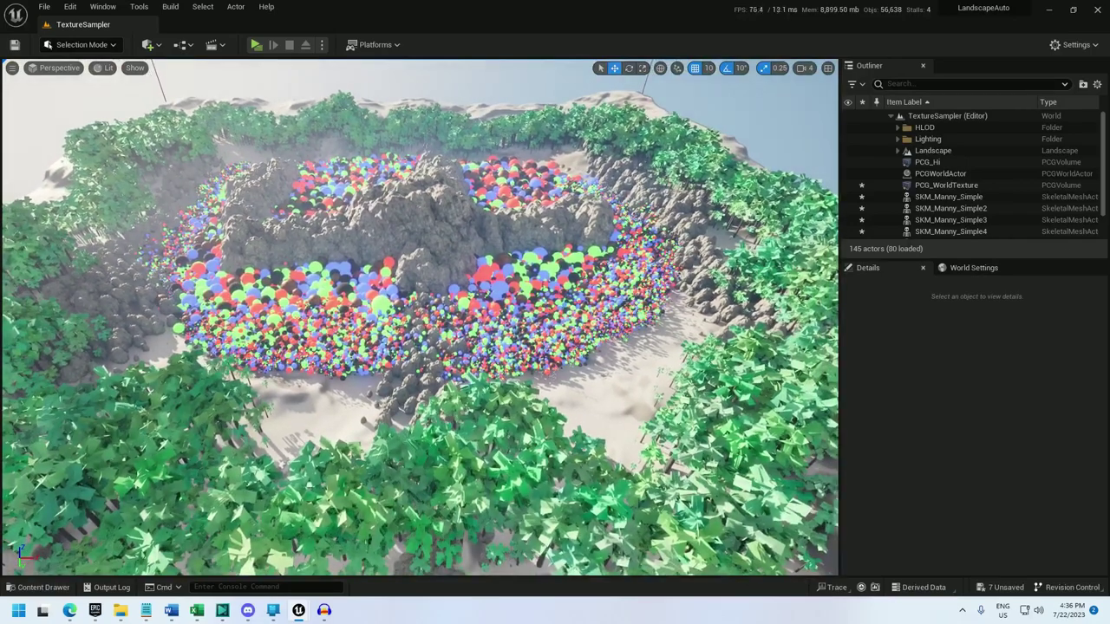
Switch the rgba-compose texture between its red, green, blue and alpha channels to compare the objects each one generates.
{"action": "left_click_drag", "start_coordinate": [1109, 2], "coordinate": [1109, 34]}
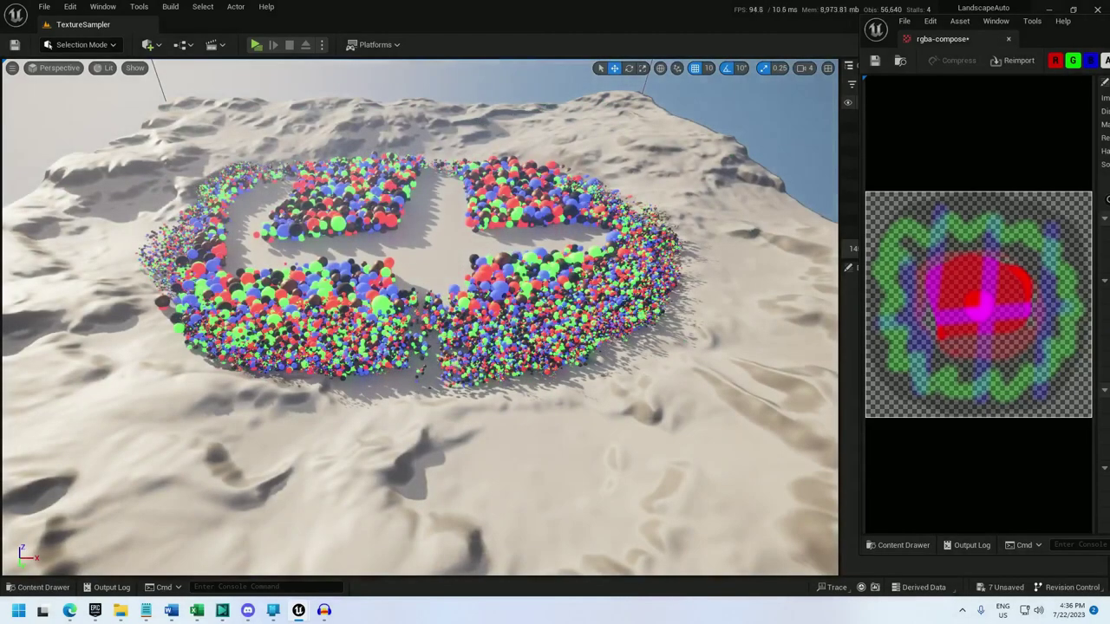
{"action": "left_click", "coordinate": [1073, 60]}
{"action": "left_click", "coordinate": [1091, 60]}
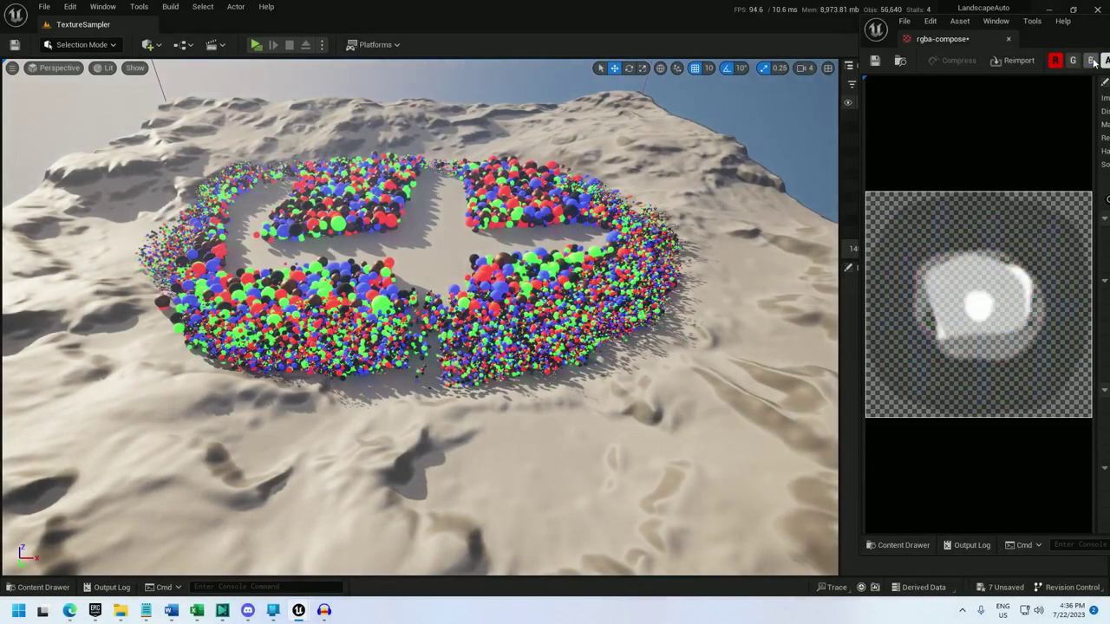
{"action": "left_click", "coordinate": [1106, 61]}
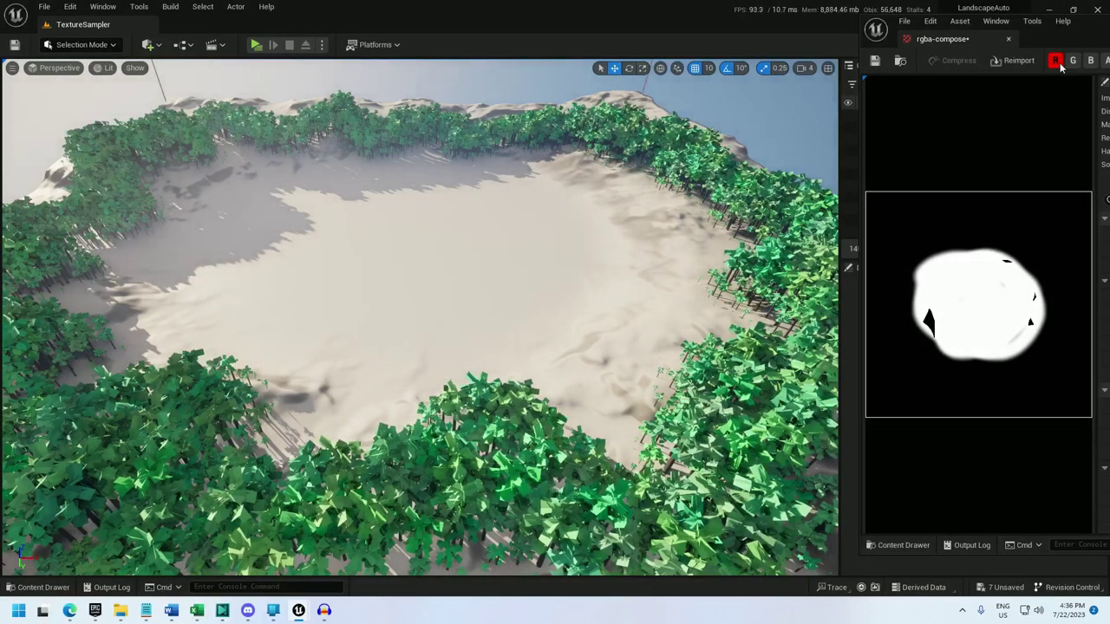
{"action": "left_click", "coordinate": [1056, 60]}
{"action": "left_click", "coordinate": [1073, 60]}
{"action": "left_click", "coordinate": [1073, 61]}
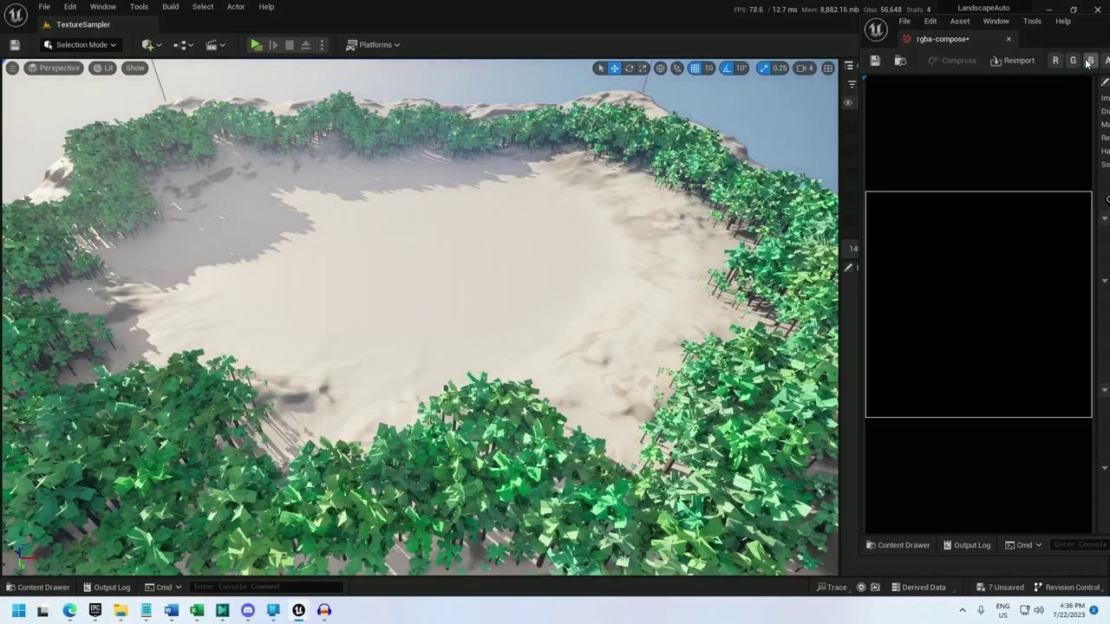
{"action": "left_click", "coordinate": [1090, 61]}
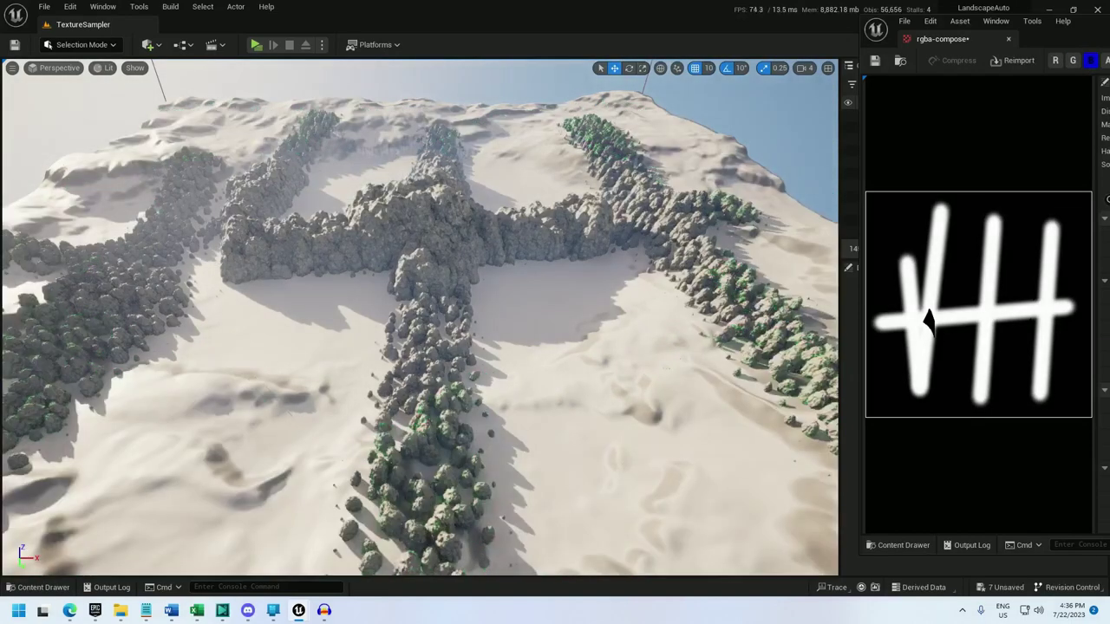
{"action": "left_click", "coordinate": [1091, 61]}
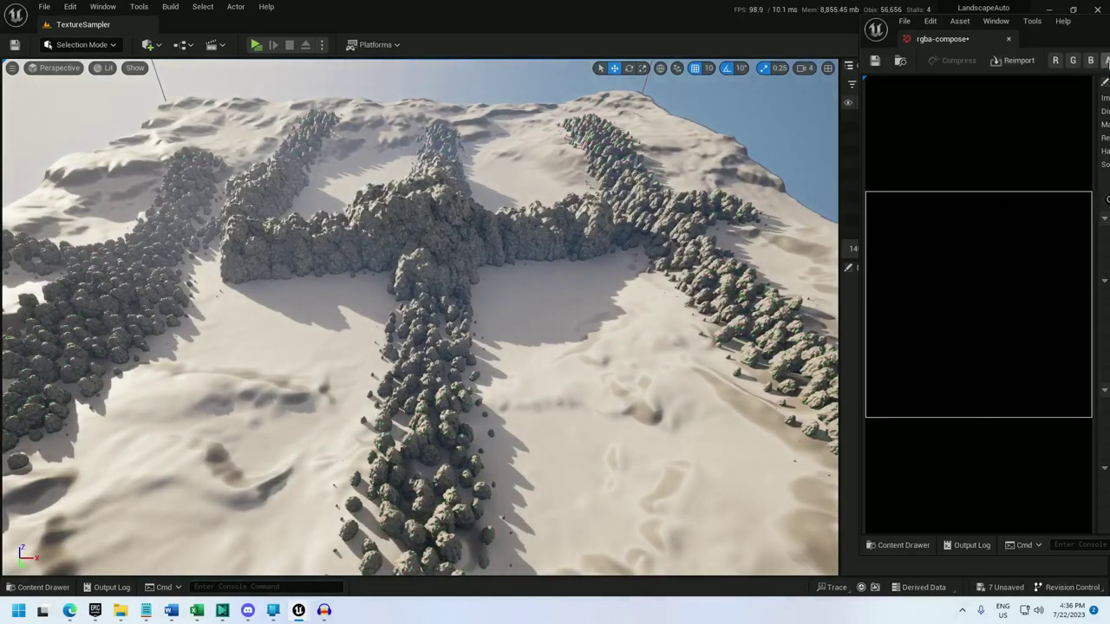
{"action": "left_click", "coordinate": [1106, 61]}
Examine the generated objects across the landscape from several nearer viewpoints.
{"action": "key", "text": "a"}
{"action": "right_click_drag", "start_coordinate": [722, 286], "coordinate": [698, 316]}
{"action": "scroll", "coordinate": [721, 286], "scroll_direction": "up", "scroll_amount": 1}
{"action": "key", "text": "w"}
{"action": "key", "text": "w"}
{"action": "key", "text": "a"}
{"action": "key", "text": "s"}
{"action": "key", "text": "d"}
{"action": "key", "text": "s"}
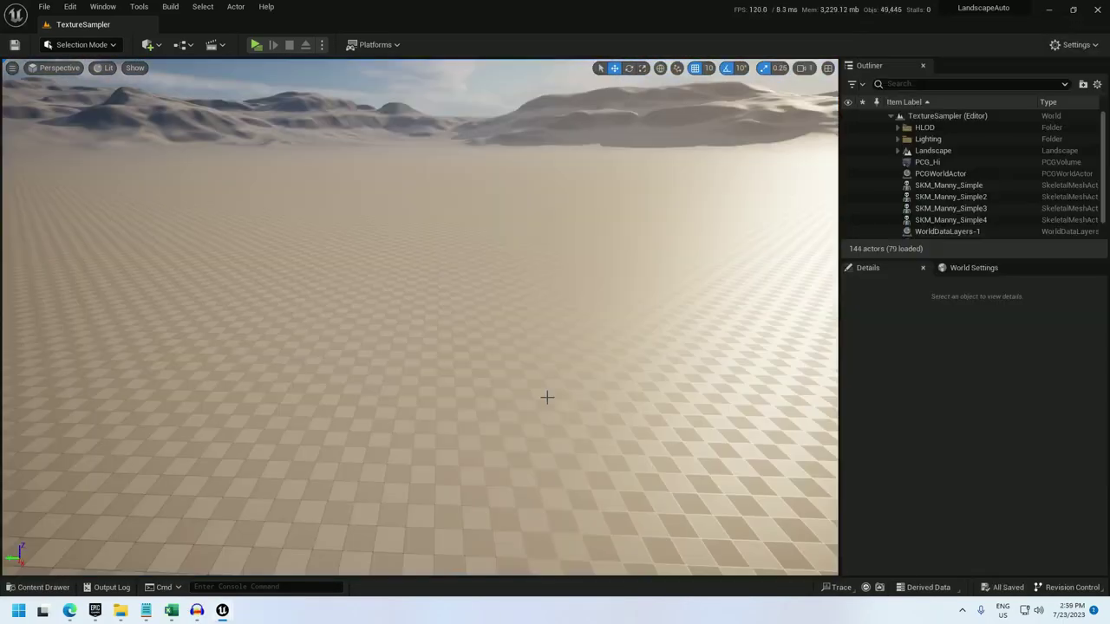
Create a PCG Graph asset named PCG_LandscapeTextures in the LandscapeTexture folder.
{"action": "key", "text": "ctrl+space"}
{"action": "right_click", "coordinate": [205, 503]}
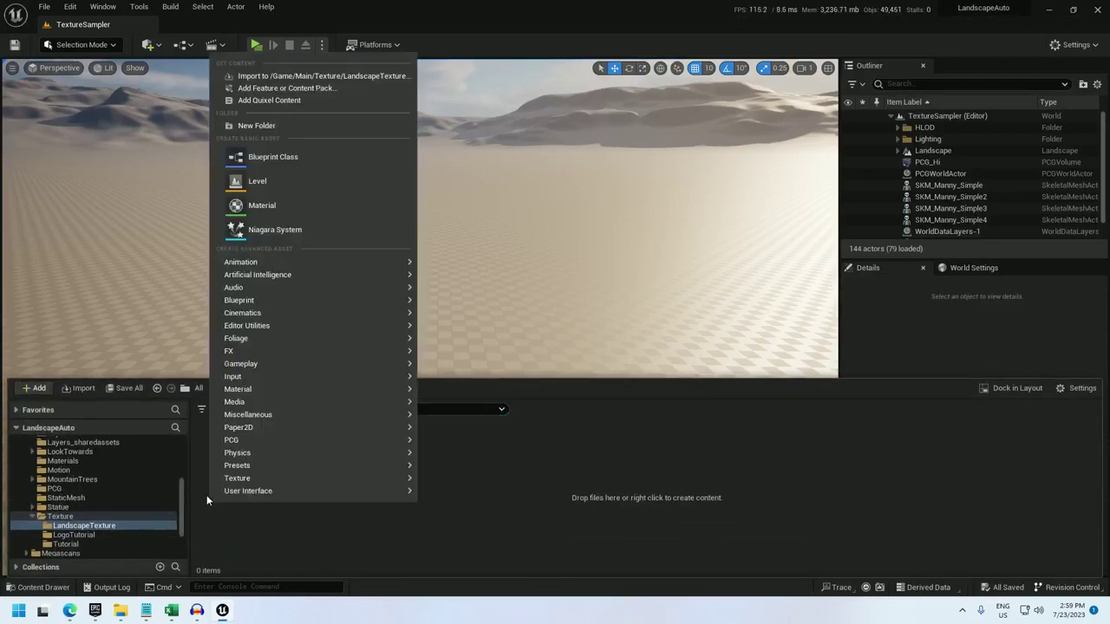
{"action": "mouse_move", "coordinate": [261, 439]}
{"action": "left_click", "coordinate": [461, 448]}
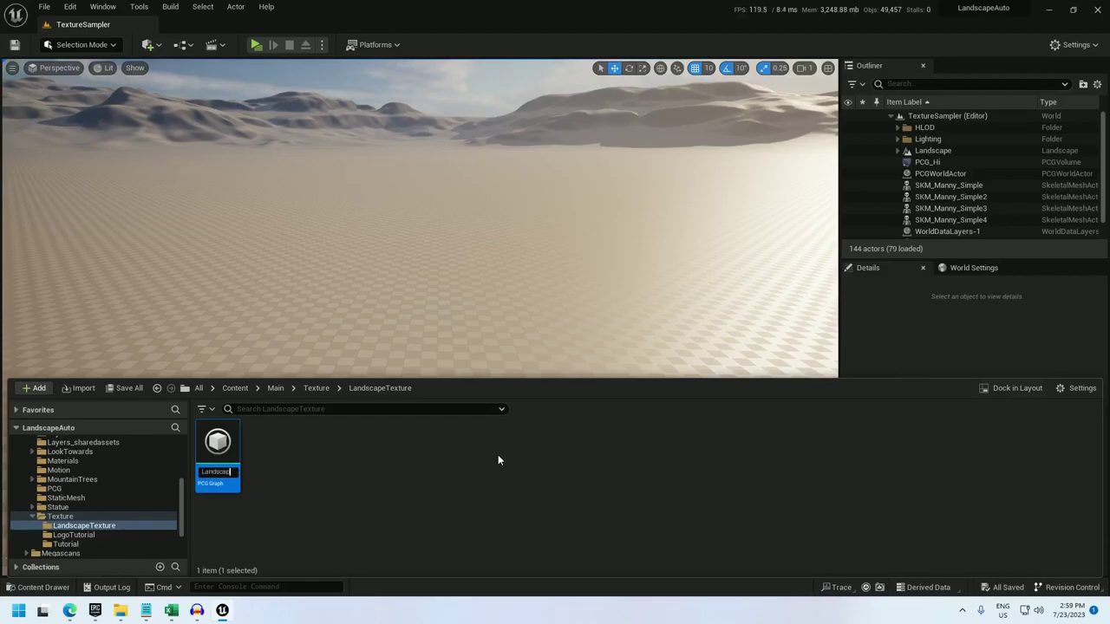
{"action": "key", "text": "Return"}
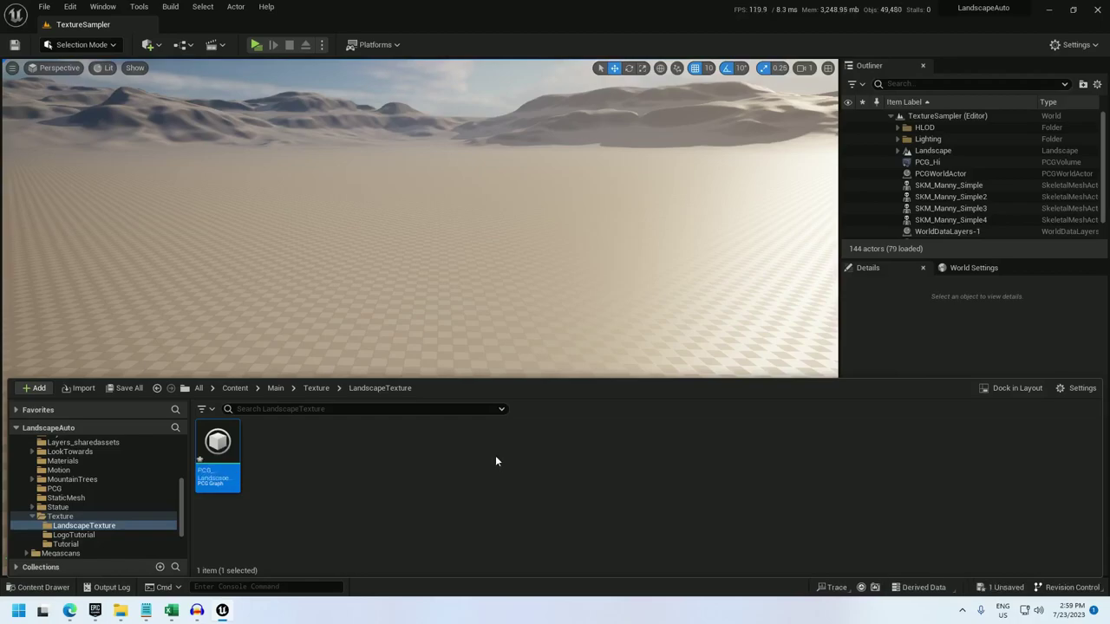
Place PCG_LandscapeTextures in the level as a volume and open its graph docked beside the level editor.
{"action": "left_click_drag", "start_coordinate": [218, 442], "coordinate": [396, 294]}
{"action": "key", "text": "ctrl+space"}
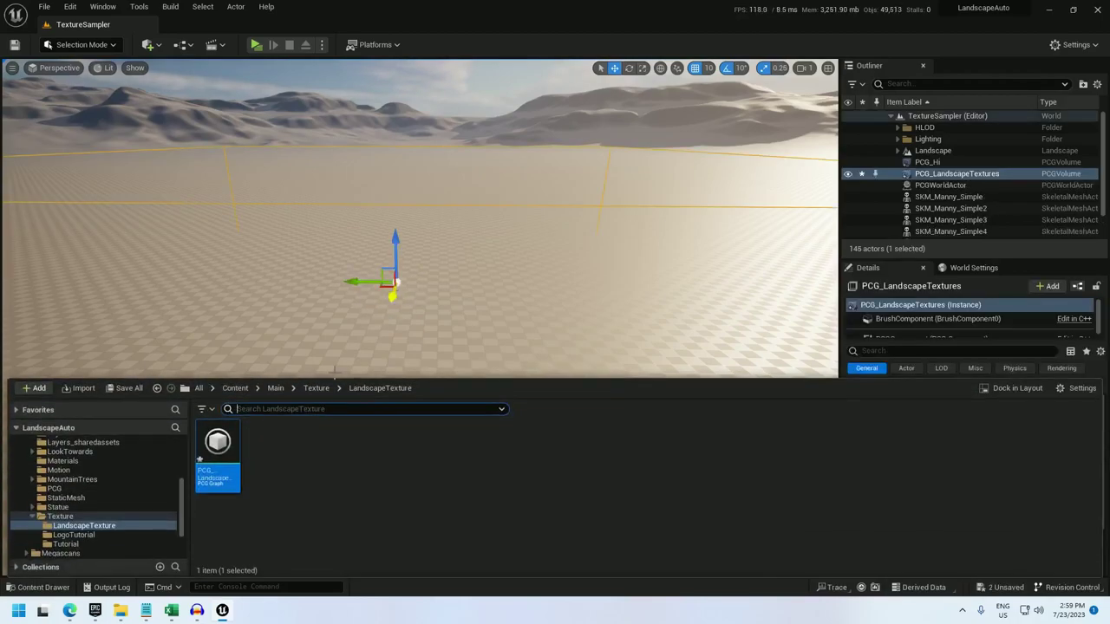
{"action": "double_click", "coordinate": [216, 447]}
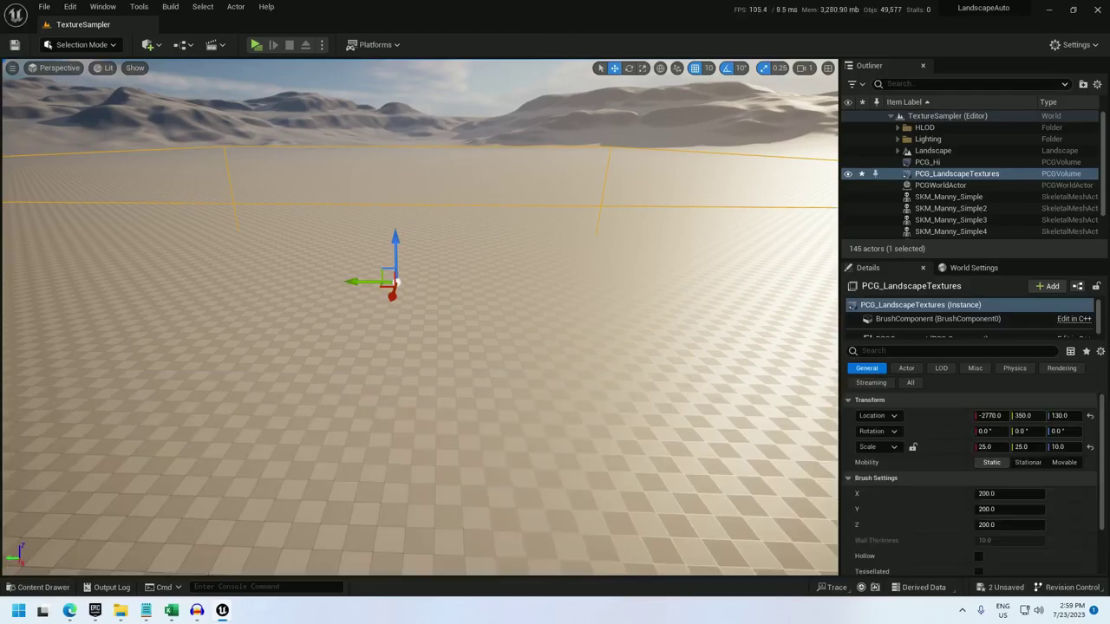
{"action": "left_click_drag", "start_coordinate": [1, 57], "coordinate": [148, 28]}
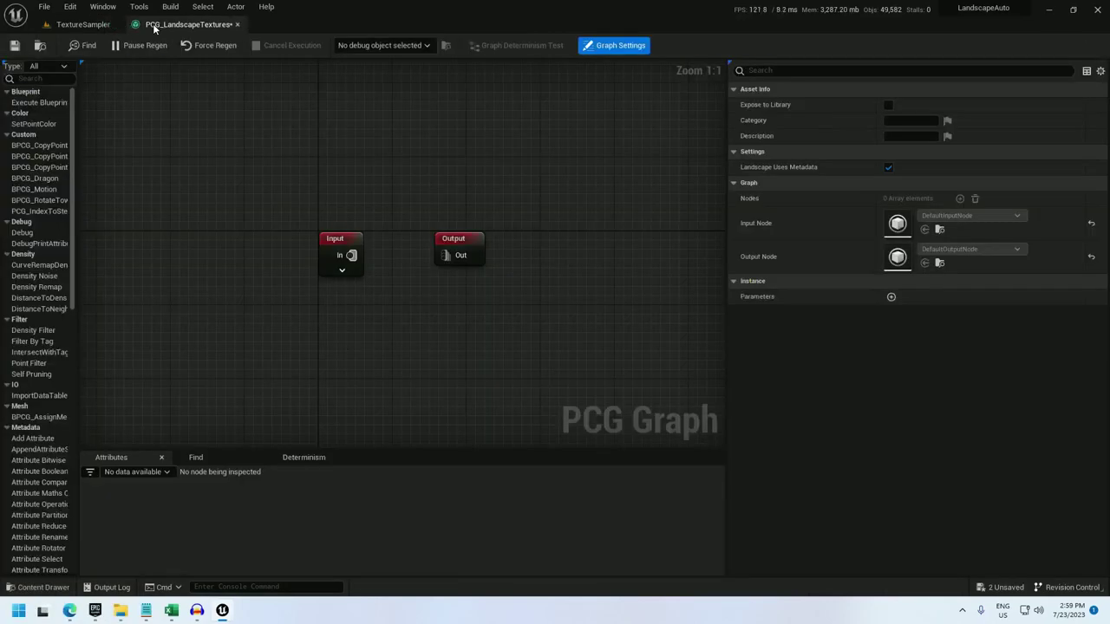
Add a Get Texture Data node to the graph below the Input node.
{"action": "right_click", "coordinate": [142, 344]}
{"action": "type", "text": "g"}
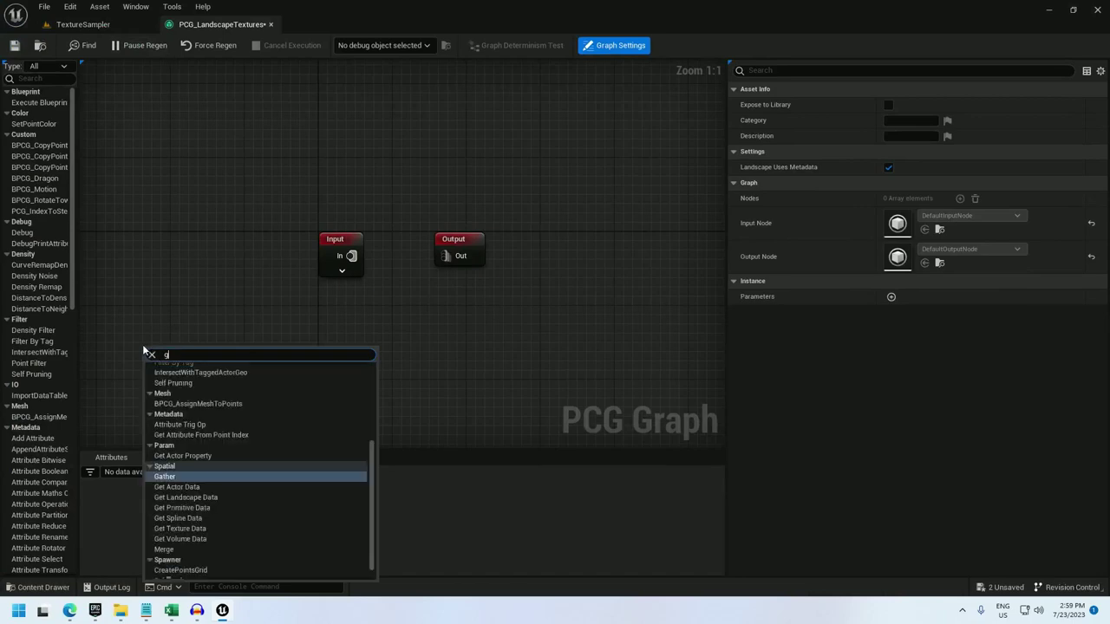
{"action": "type", "text": "et textur"}
{"action": "key", "text": "Return"}
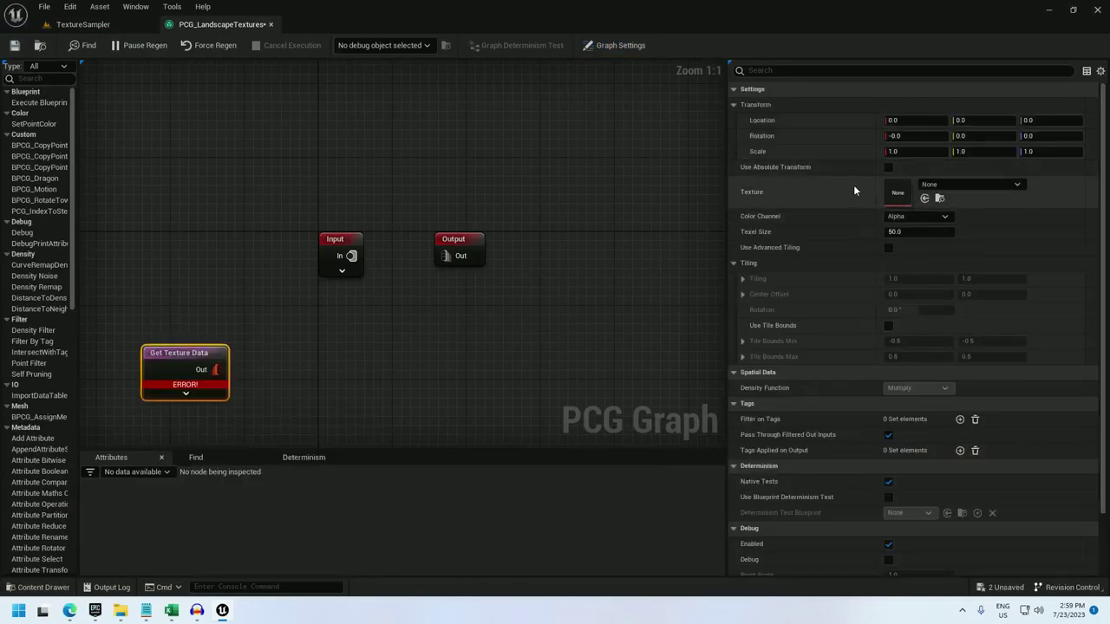
Import the RGBAScribble texture into the LandscapeTexture folder and assign it to the Get Texture Data node.
{"action": "key", "text": "ctrl+space"}
{"action": "left_click_drag", "start_coordinate": [405, 461], "coordinate": [332, 460]}
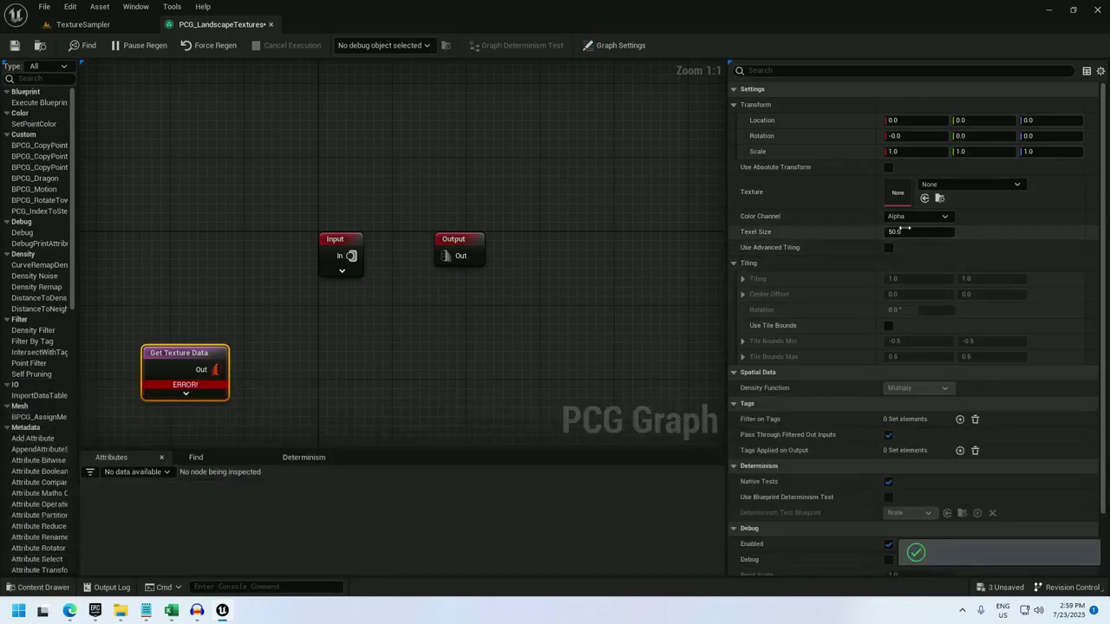
{"action": "left_click", "coordinate": [952, 185]}
{"action": "type", "text": "scribble"}
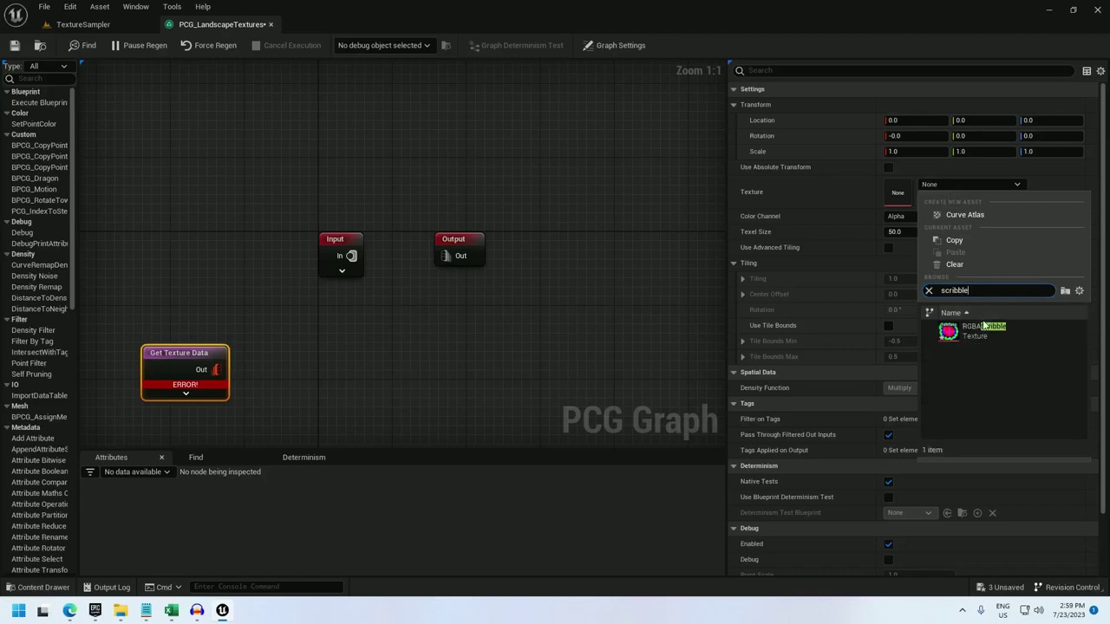
{"action": "left_click", "coordinate": [981, 330]}
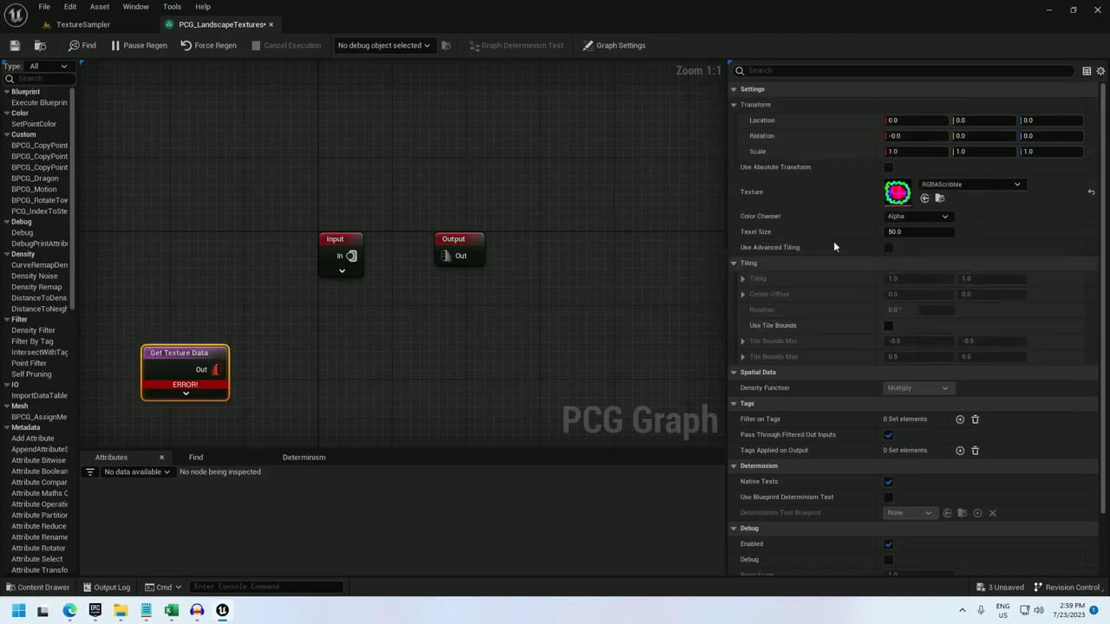
Set the RGBAScribble texture's compression to VectorDisplacementmap (RGBA8), save it and close its editor.
{"action": "mouse_move", "coordinate": [191, 391]}
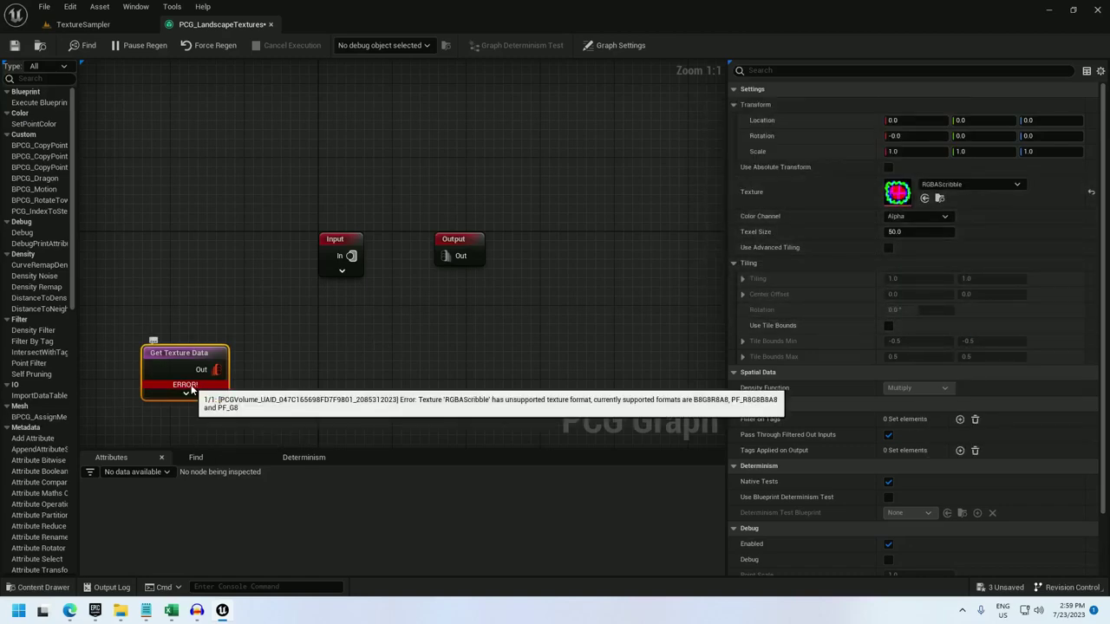
{"action": "key", "text": "ctrl+space"}
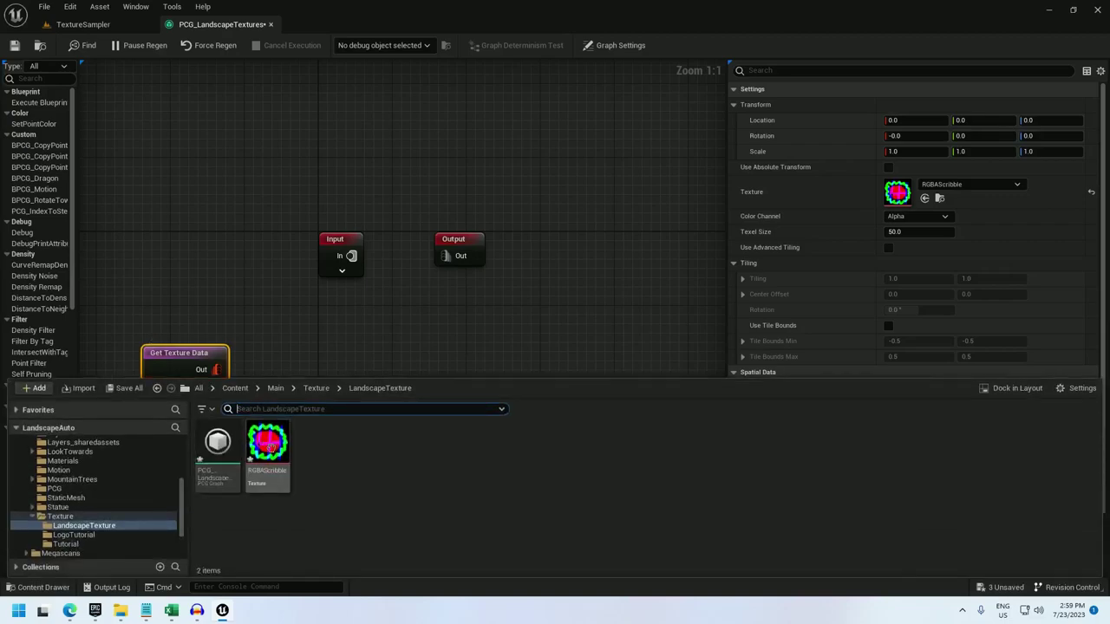
{"action": "double_click", "coordinate": [268, 448]}
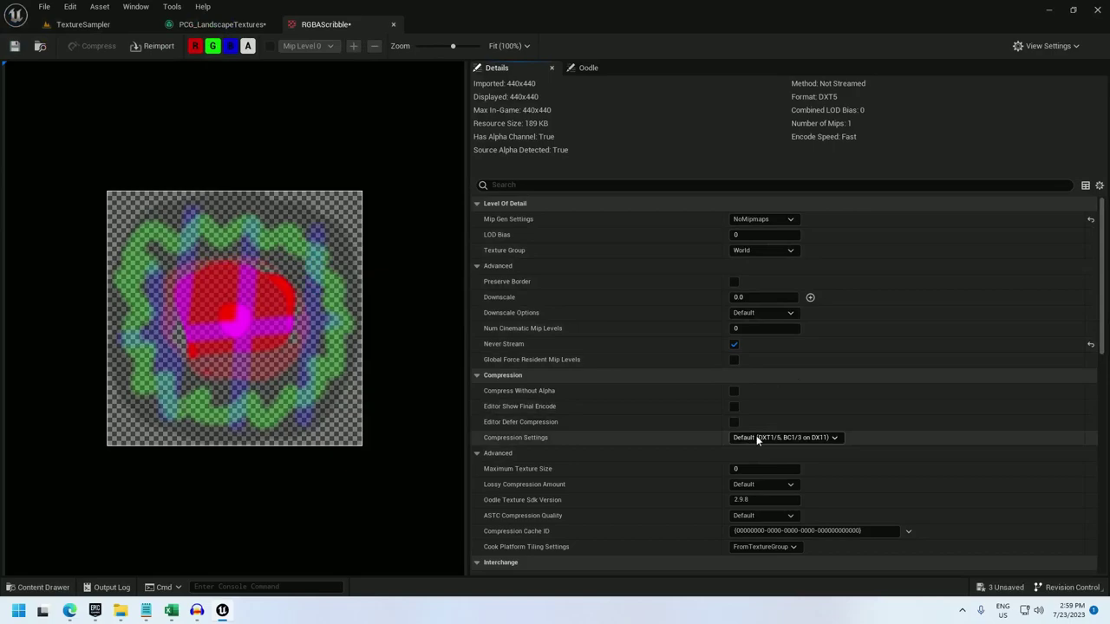
{"action": "left_click", "coordinate": [756, 437]}
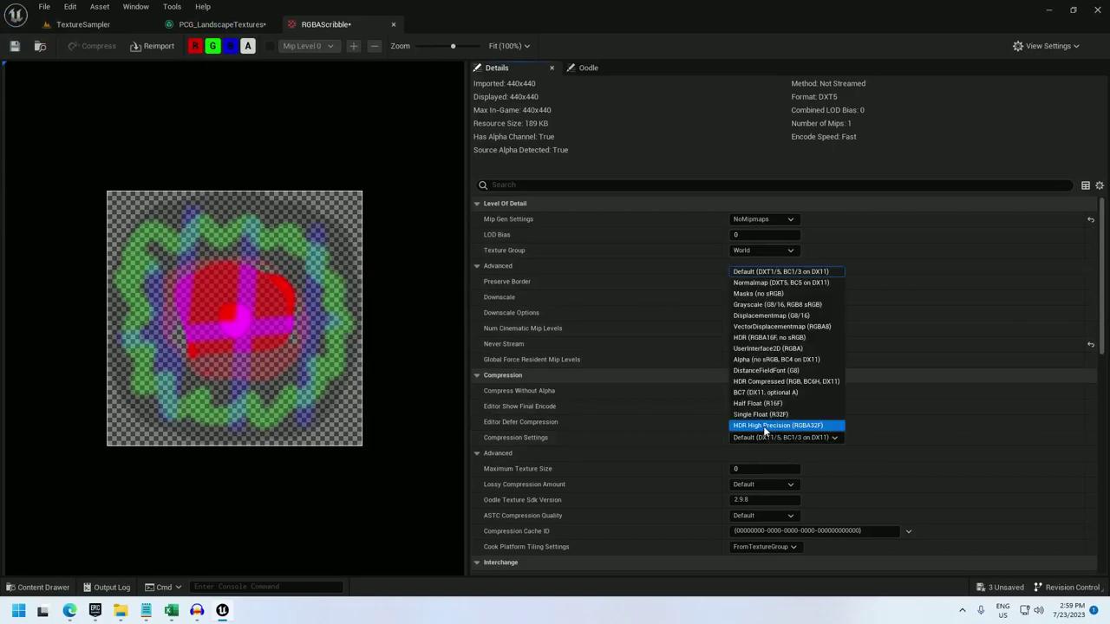
{"action": "left_click", "coordinate": [785, 326]}
{"action": "left_click", "coordinate": [16, 45]}
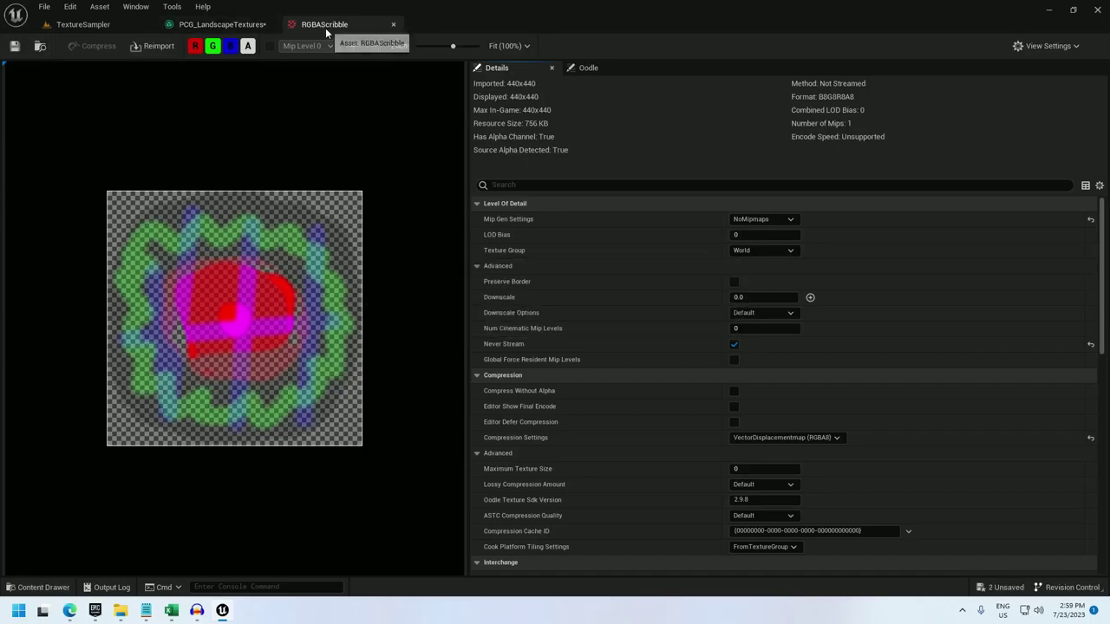
{"action": "left_click", "coordinate": [393, 24]}
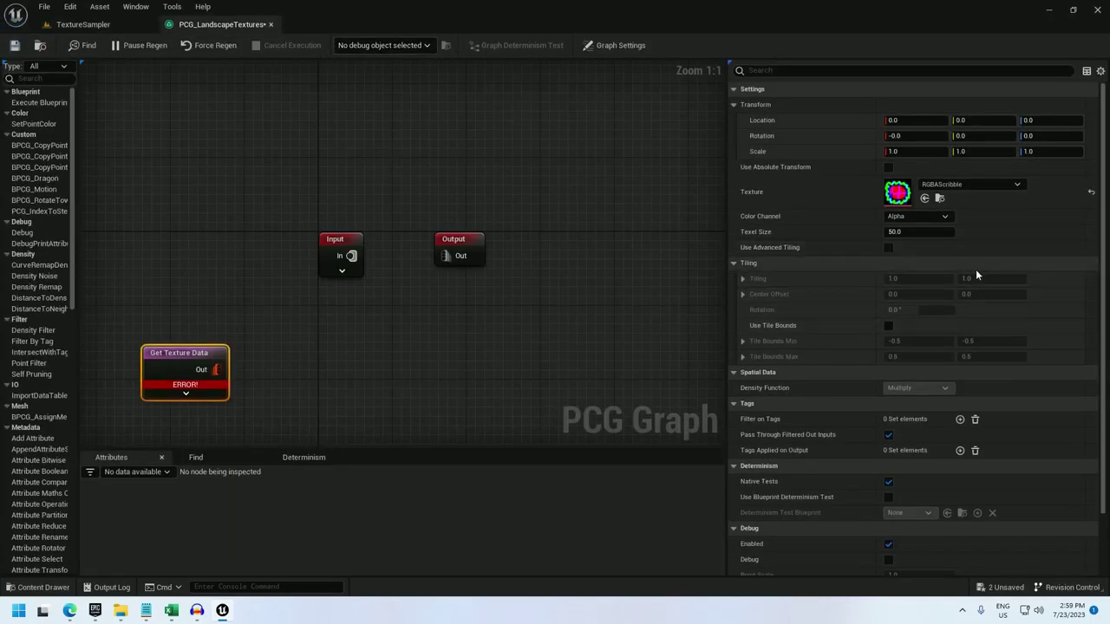
Refresh the Get Texture Data node by choosing a different texture and reassigning RGBAScribble.
{"action": "left_click", "coordinate": [963, 184]}
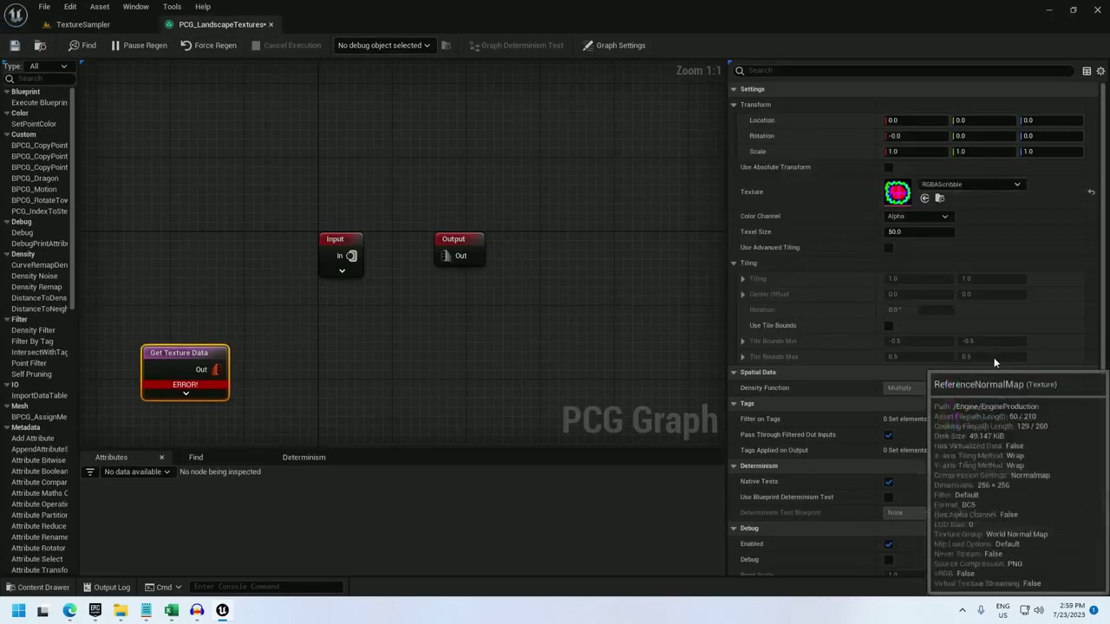
{"action": "left_click", "coordinate": [995, 361]}
{"action": "left_click", "coordinate": [963, 184]}
{"action": "left_click", "coordinate": [980, 442]}
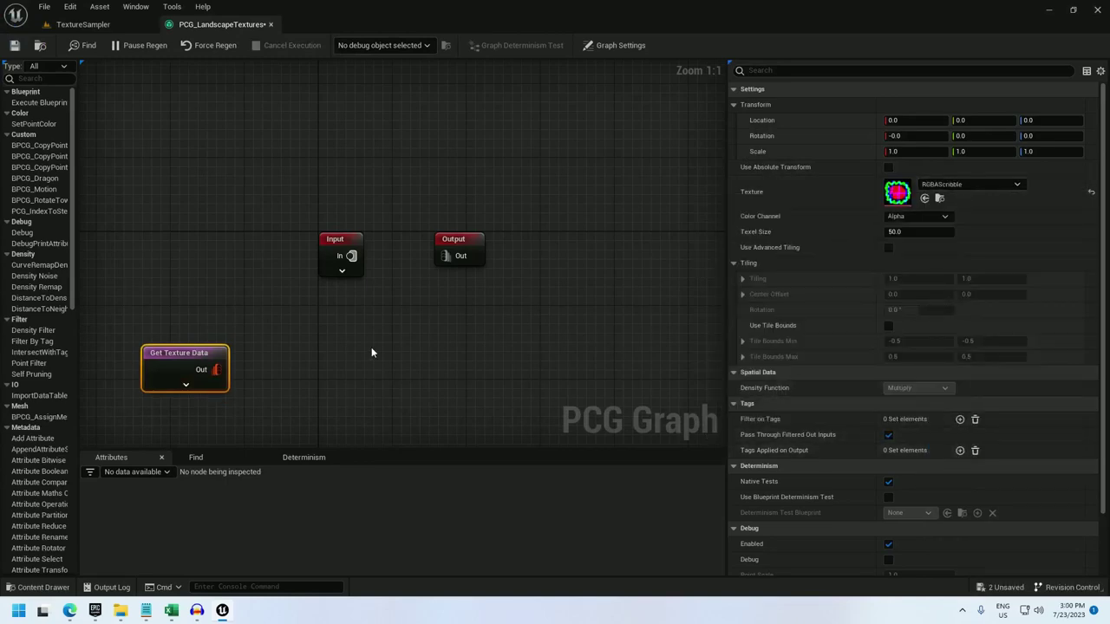
Enable debug display on the Get Texture Data node and set its Color Channel to Green.
{"action": "left_click_drag", "start_coordinate": [179, 361], "coordinate": [181, 338]}
{"action": "right_click_drag", "start_coordinate": [290, 353], "coordinate": [390, 273]}
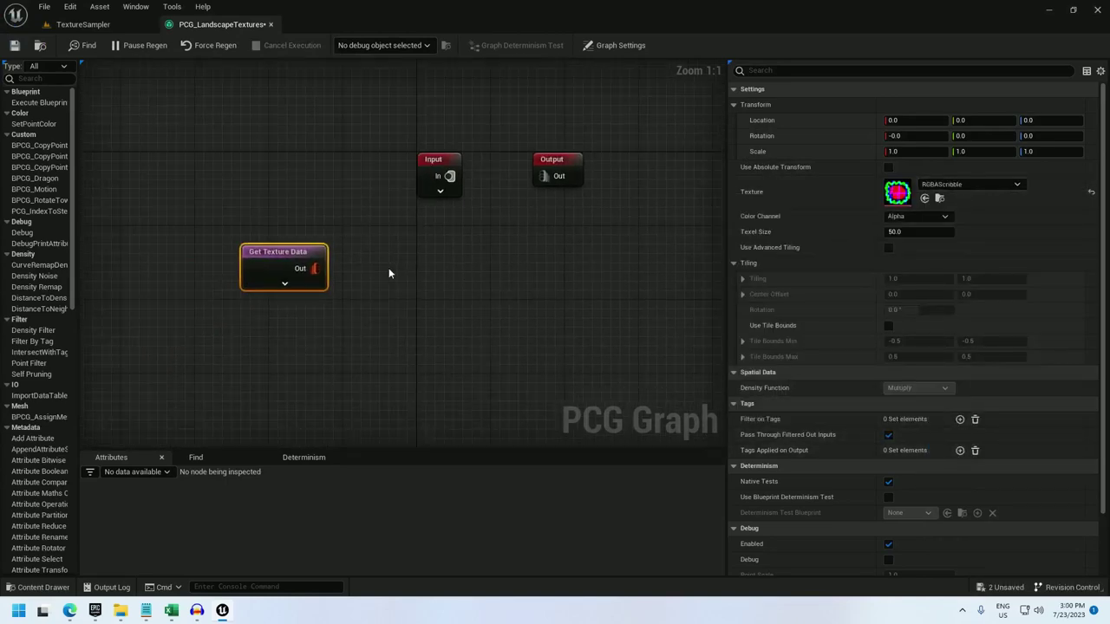
{"action": "right_click", "coordinate": [274, 255]}
{"action": "left_click", "coordinate": [322, 373]}
{"action": "left_click", "coordinate": [918, 216]}
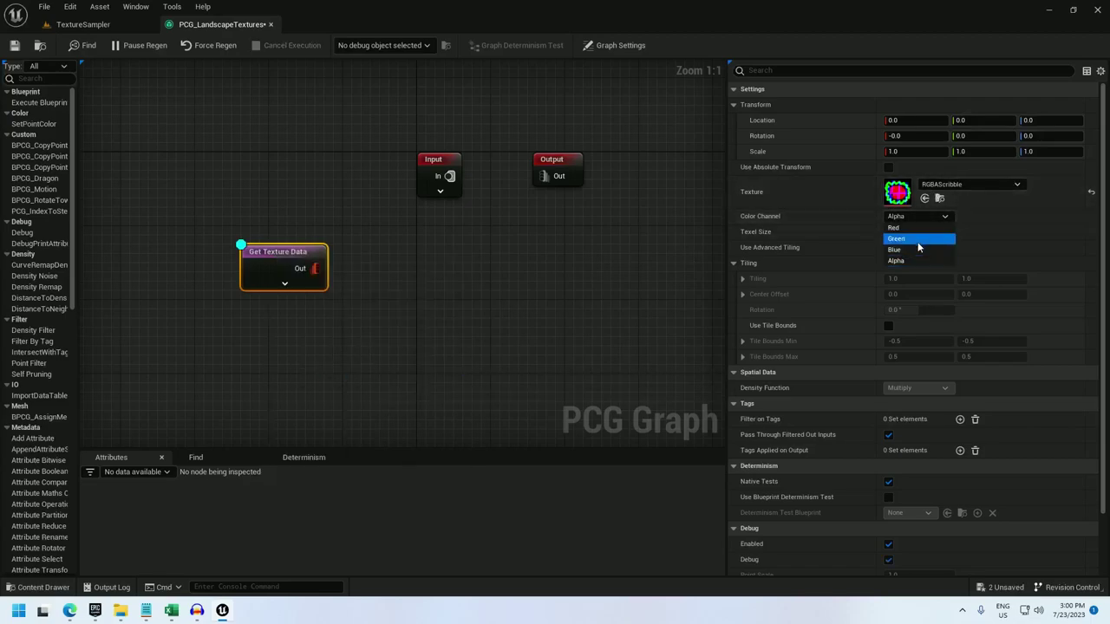
{"action": "left_click", "coordinate": [918, 249]}
Examine the green channel's debug points within the PCG volume's bounds and the volume's scale in the level.
{"action": "left_click", "coordinate": [95, 24]}
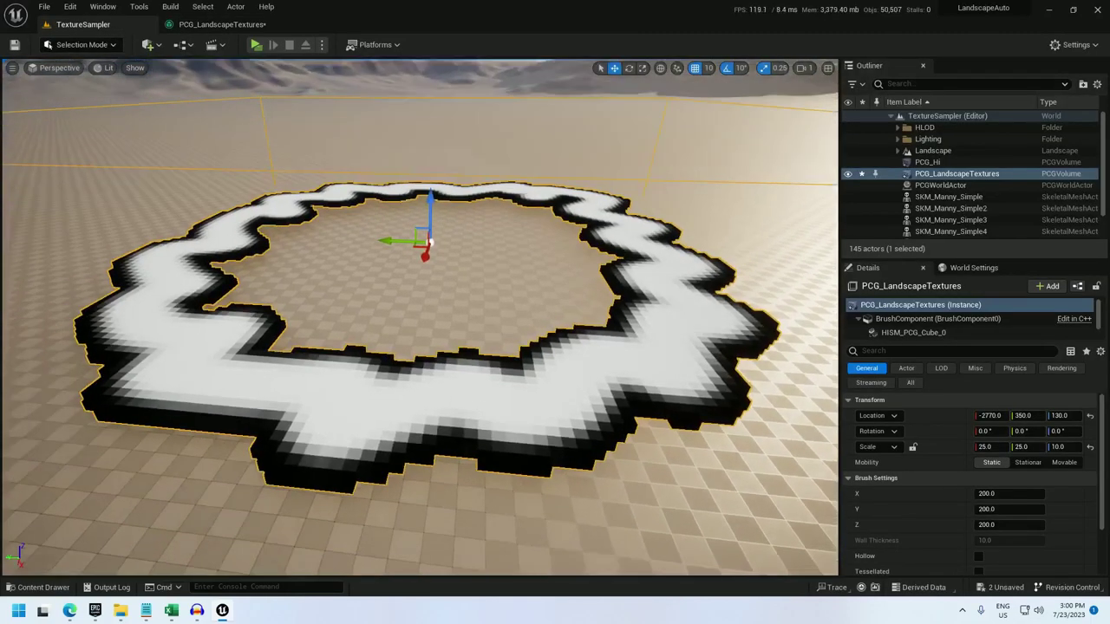
{"action": "scroll", "coordinate": [422, 477], "scroll_direction": "down", "scroll_amount": 10}
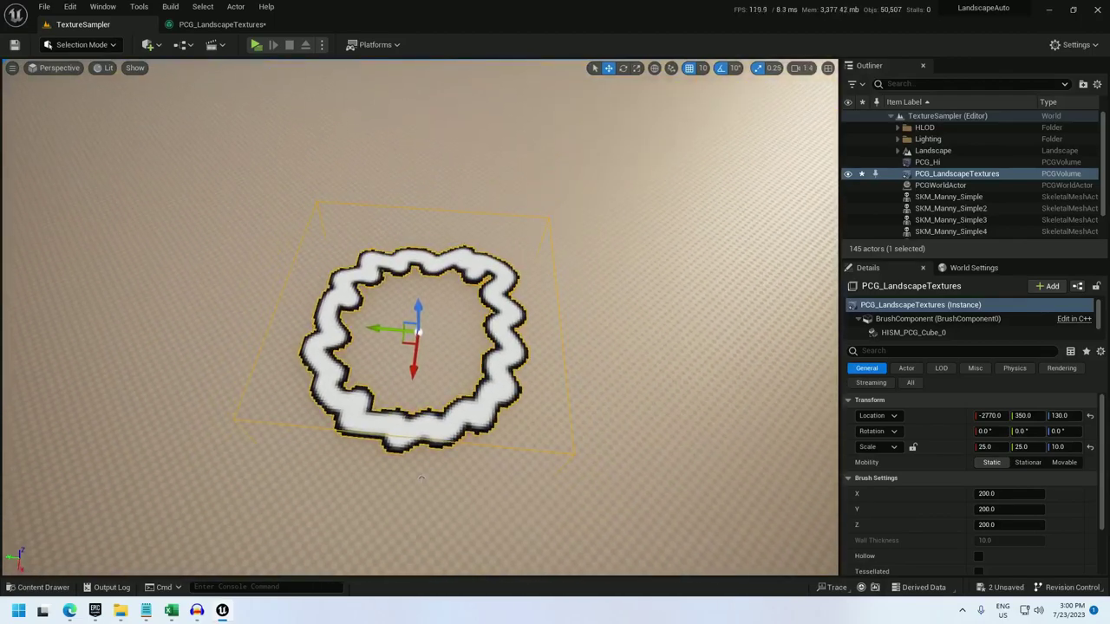
{"action": "right_click_drag", "start_coordinate": [422, 477], "coordinate": [651, 403]}
{"action": "key", "text": "f"}
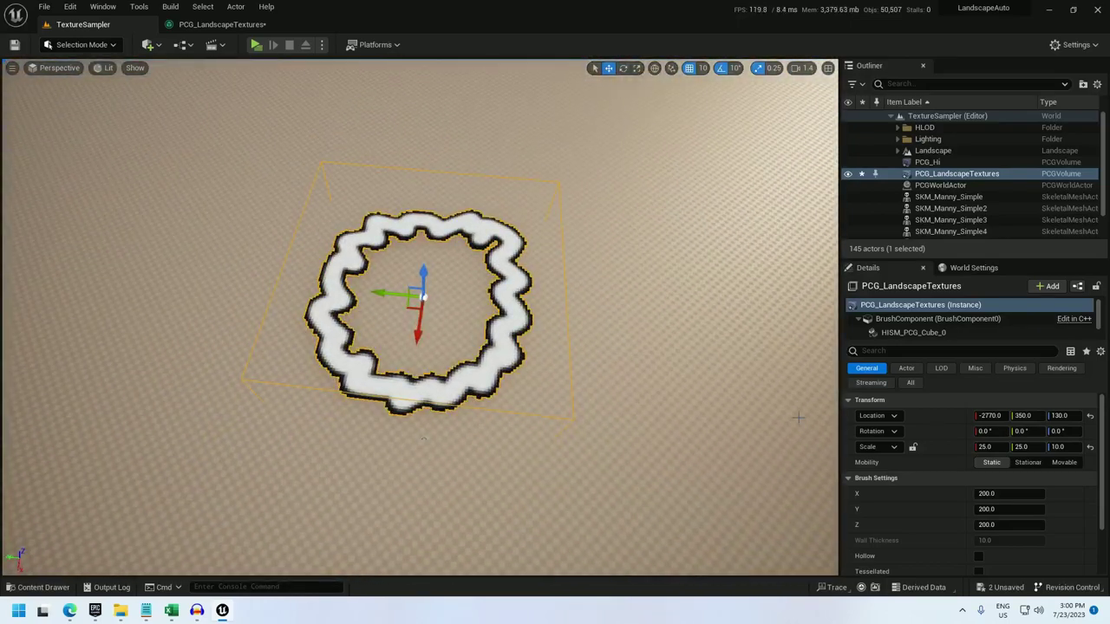
{"action": "left_click_drag", "start_coordinate": [1012, 447], "coordinate": [1047, 447]}
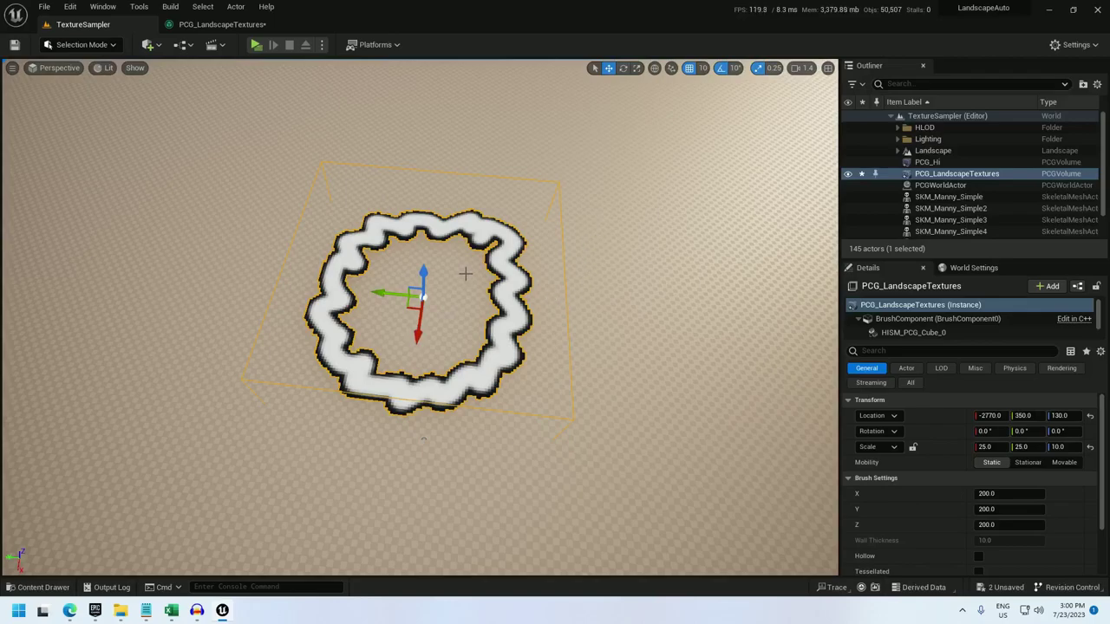
Set the Get Texture Data node's Texel Size to 2500.
{"action": "left_click", "coordinate": [217, 26]}
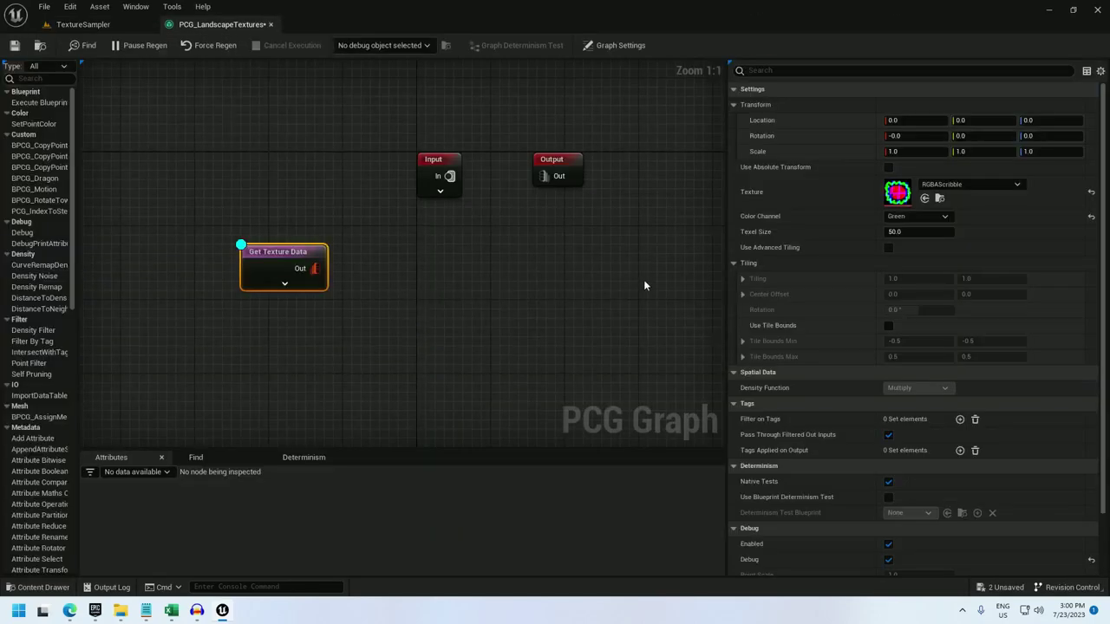
{"action": "left_click", "coordinate": [904, 231]}
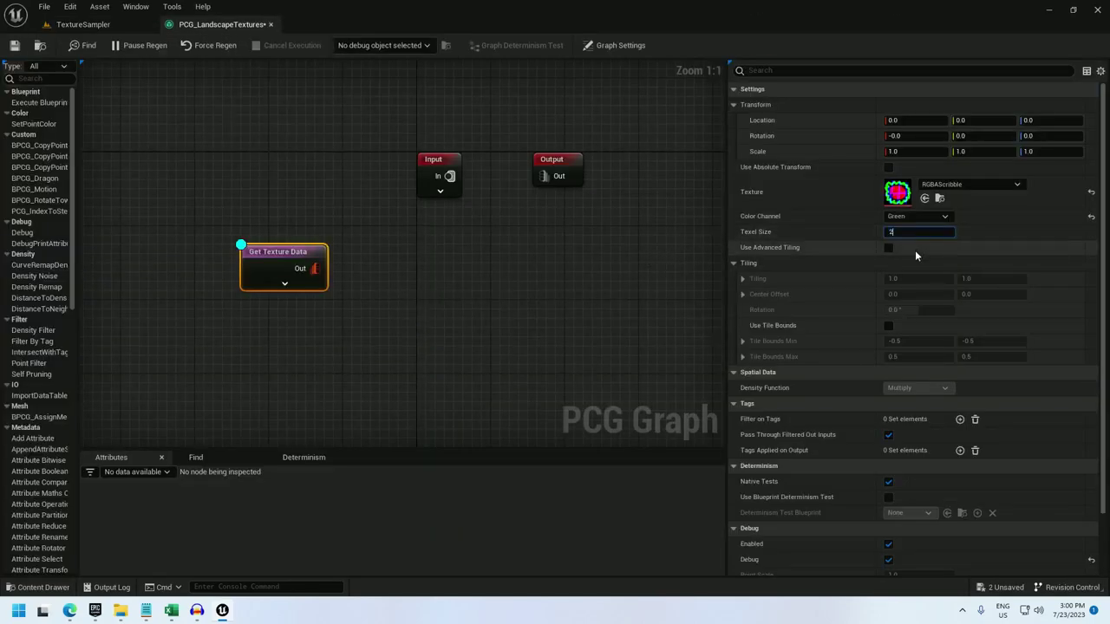
{"action": "key", "text": "Return"}
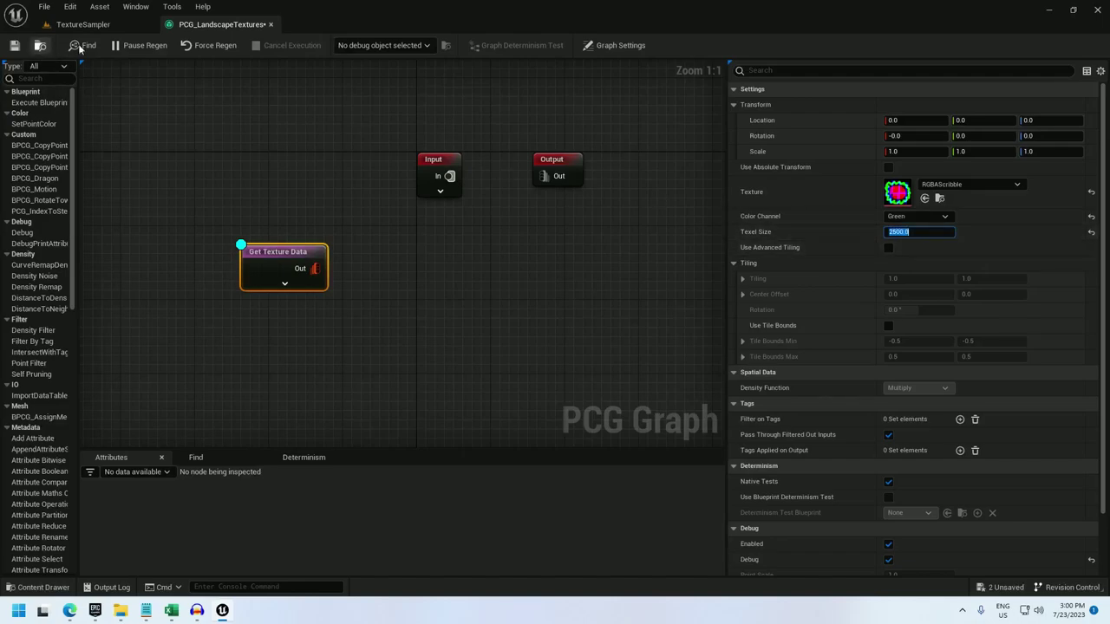
Set the PCG_LandscapeTextures volume's scale to 1000 in X, 1000 in Y and 250 in Z in the level.
{"action": "left_click", "coordinate": [84, 24]}
{"action": "scroll", "coordinate": [525, 234], "scroll_direction": "down", "scroll_amount": 10}
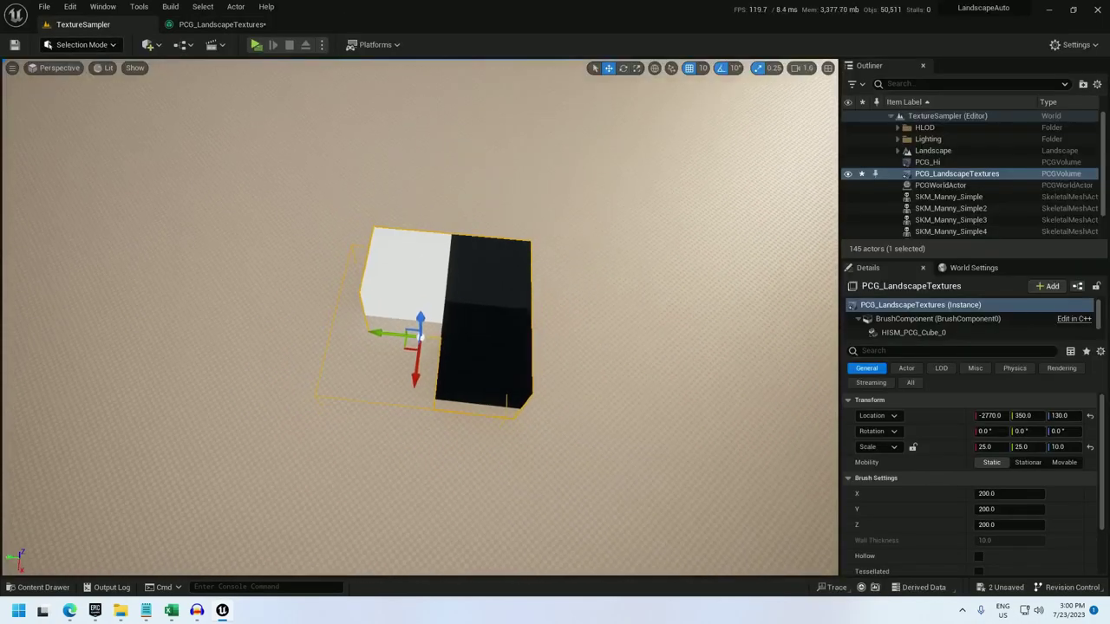
{"action": "mouse_move", "coordinate": [527, 233]}
{"action": "right_mouse_down"}
{"action": "mouse_move", "coordinate": [526, 121]}
{"action": "mouse_move", "coordinate": [527, 233]}
{"action": "right_mouse_up"}
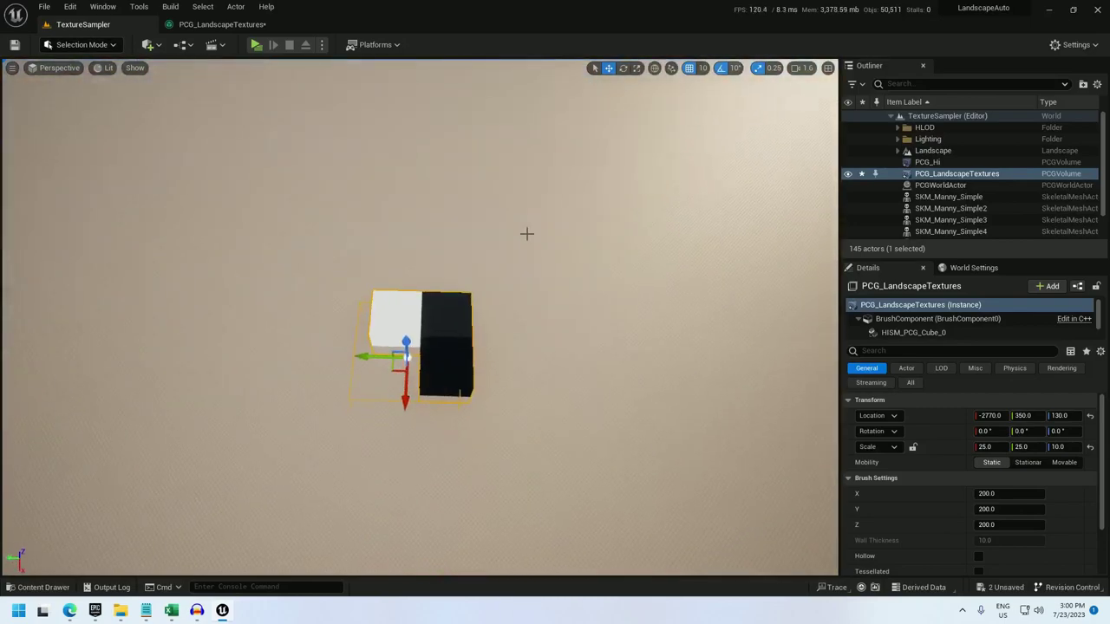
{"action": "left_click", "coordinate": [990, 446]}
{"action": "type", "text": "10"}
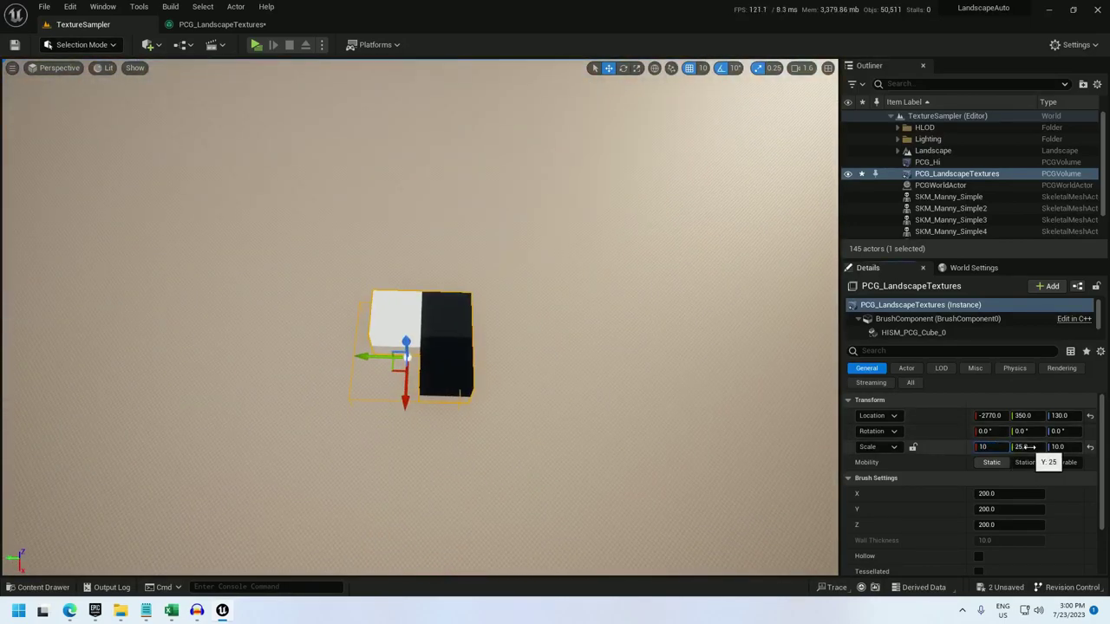
{"action": "type", "text": "00"}
{"action": "key", "text": "Return"}
{"action": "left_click", "coordinate": [1032, 446]}
{"action": "type", "text": "10"}
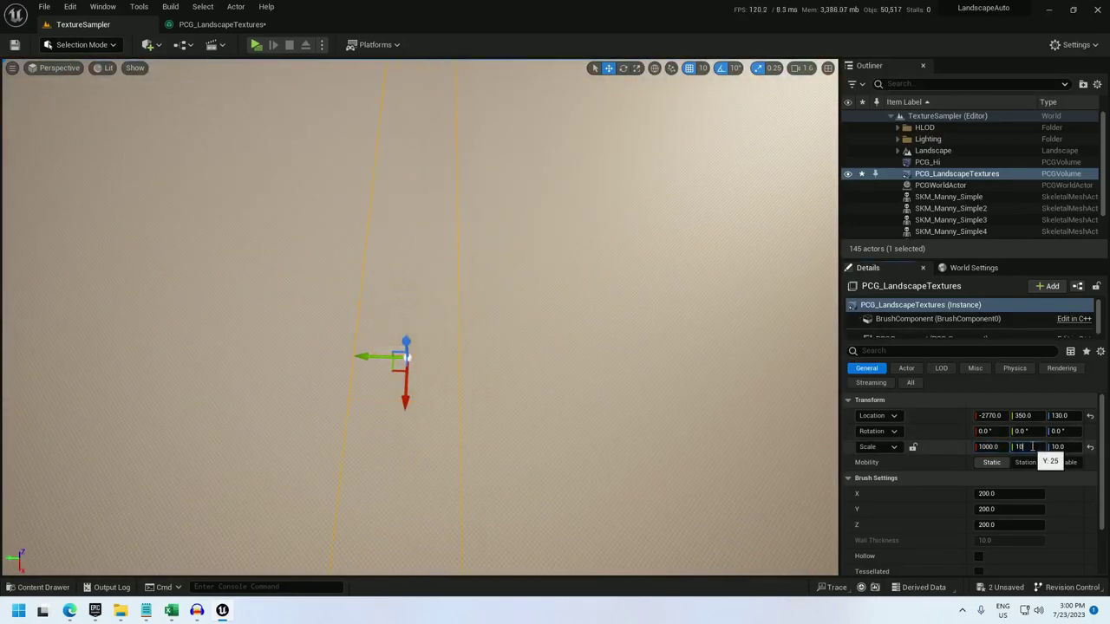
{"action": "type", "text": "00"}
{"action": "left_click", "coordinate": [1063, 447]}
{"action": "type", "text": "25"}
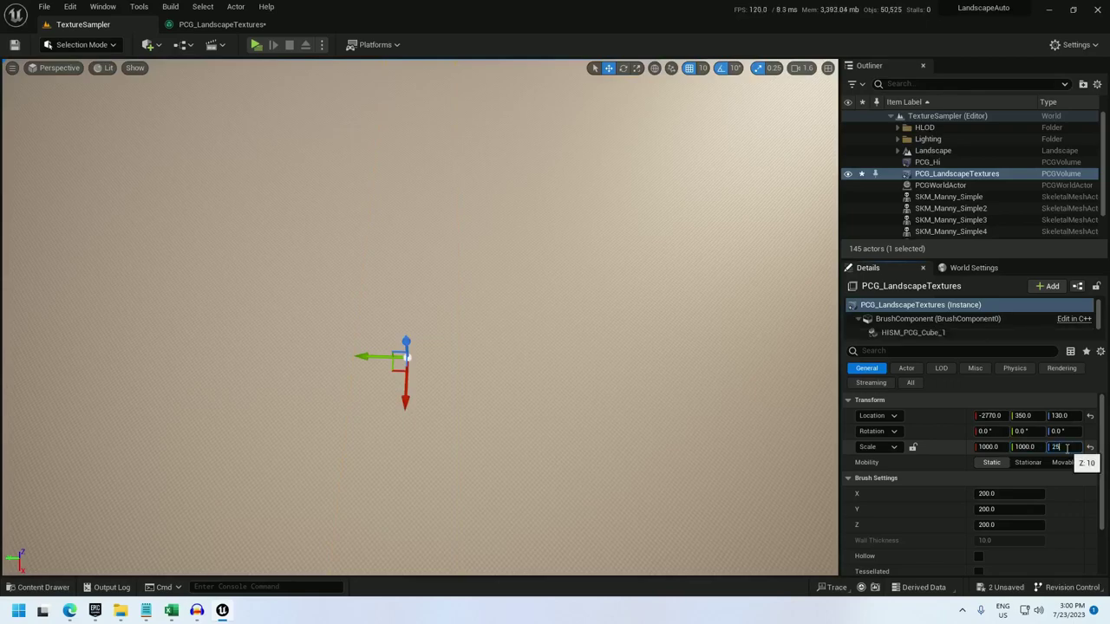
{"action": "type", "text": "0"}
Set the PCG_LandscapeTextures volume's location to 0 on all three axes.
{"action": "left_click", "coordinate": [992, 416]}
{"action": "type", "text": "0"}
{"action": "key", "text": "Return"}
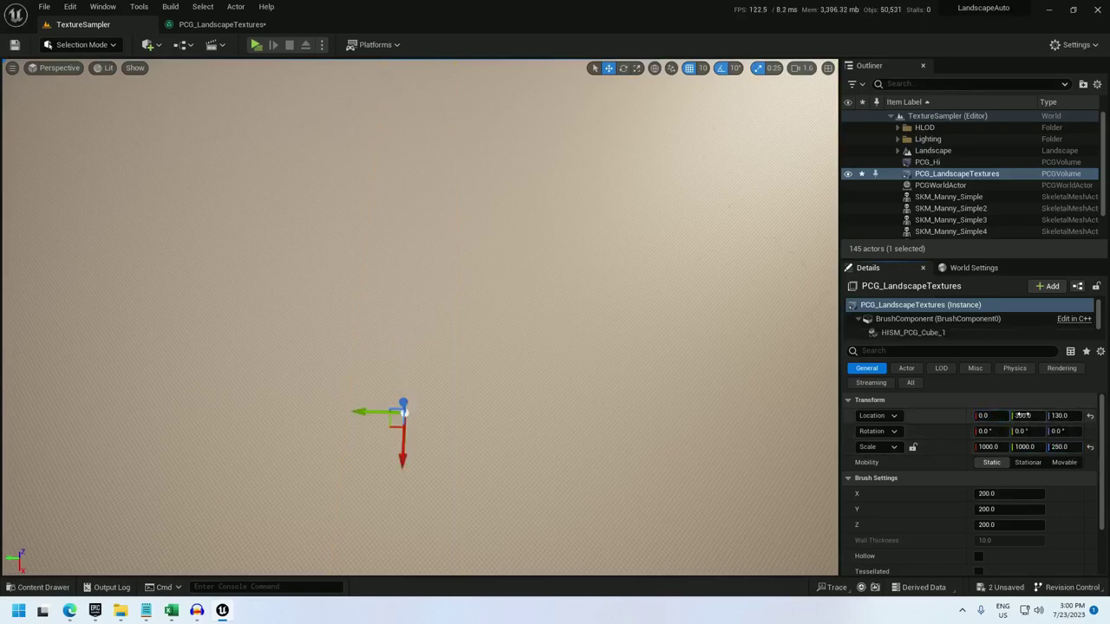
{"action": "type", "text": "0"}
{"action": "left_click", "coordinate": [1060, 415]}
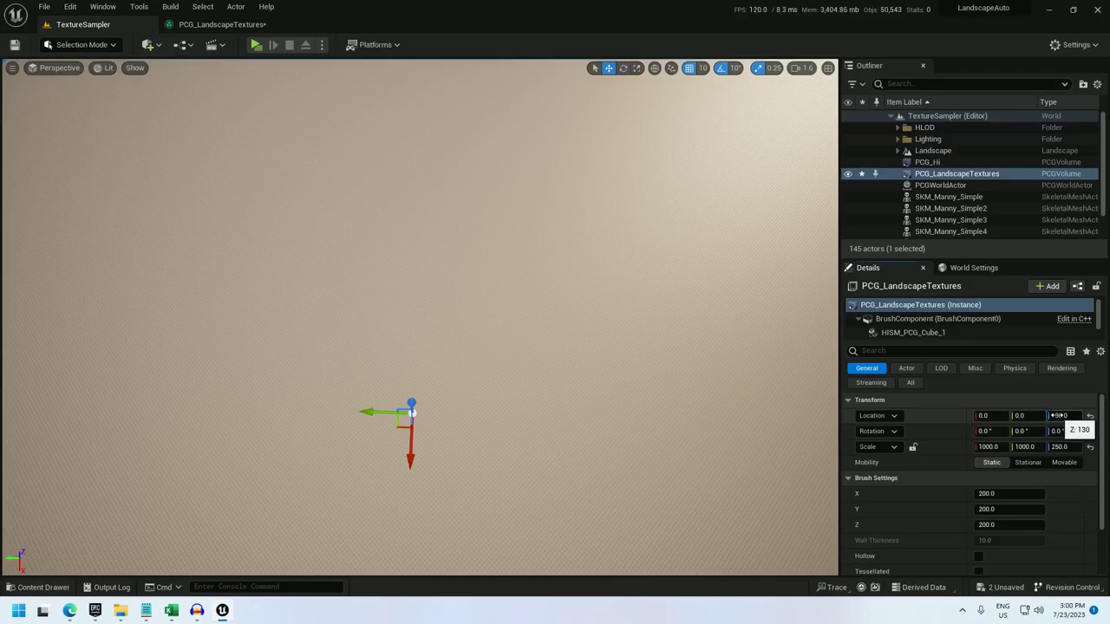
{"action": "type", "text": "0"}
{"action": "key", "text": "Return"}
{"action": "mouse_move", "coordinate": [555, 382]}
{"action": "right_mouse_down"}
{"action": "mouse_move", "coordinate": [555, 260]}
{"action": "mouse_move", "coordinate": [485, 269]}
{"action": "mouse_move", "coordinate": [556, 403]}
{"action": "mouse_move", "coordinate": [555, 382]}
{"action": "right_mouse_up"}
{"action": "scroll", "coordinate": [555, 381], "scroll_direction": "up", "scroll_amount": 2}
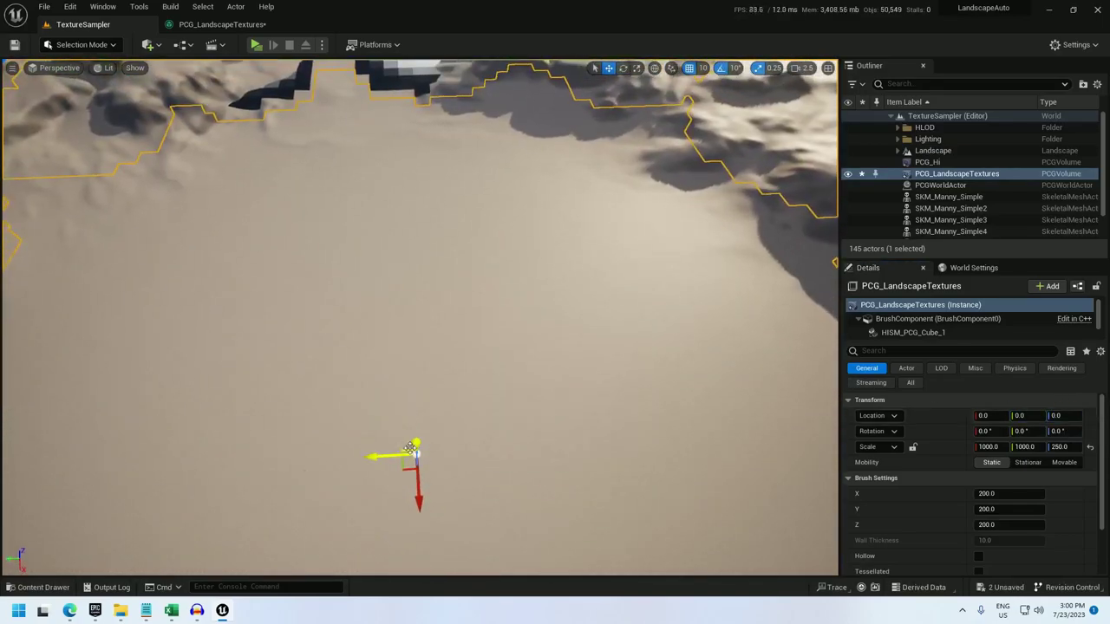
Raise the PCG volume along Z to about 11120 so its points sit above the landscape.
{"action": "left_click_drag", "start_coordinate": [417, 443], "coordinate": [416, 410]}
{"action": "right_click_drag", "start_coordinate": [416, 409], "coordinate": [260, 304]}
{"action": "right_click_drag", "start_coordinate": [554, 382], "coordinate": [554, 381]}
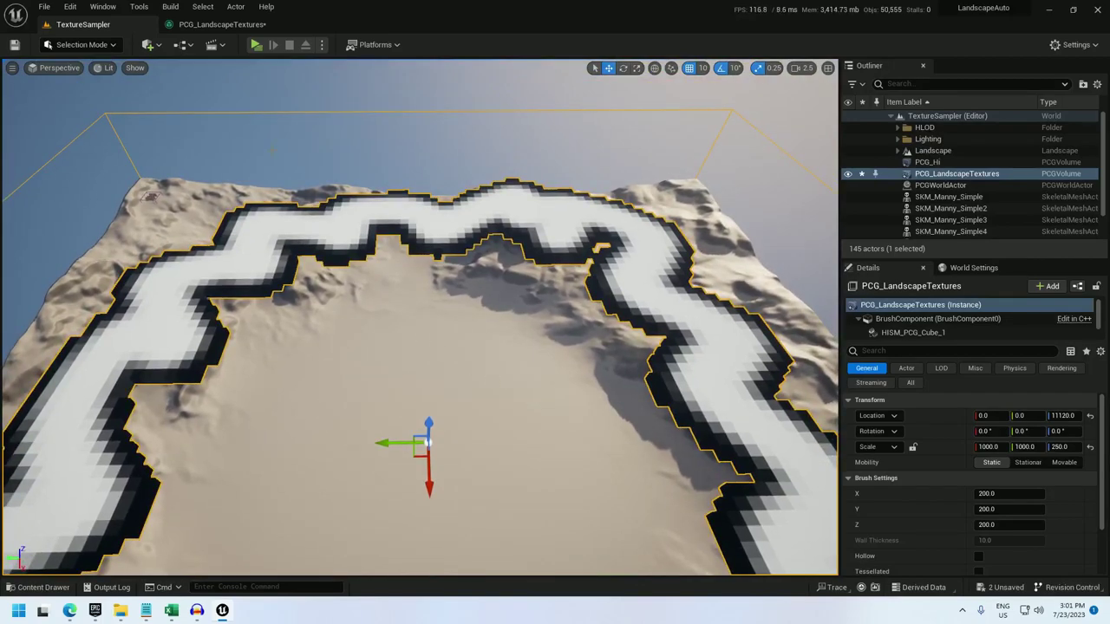
Add a Static Mesh Spawner node beside Get Texture Data in the PCG graph and disable Get Texture Data's debug display.
{"action": "left_click", "coordinate": [219, 25]}
{"action": "right_click_drag", "start_coordinate": [370, 325], "coordinate": [384, 285]}
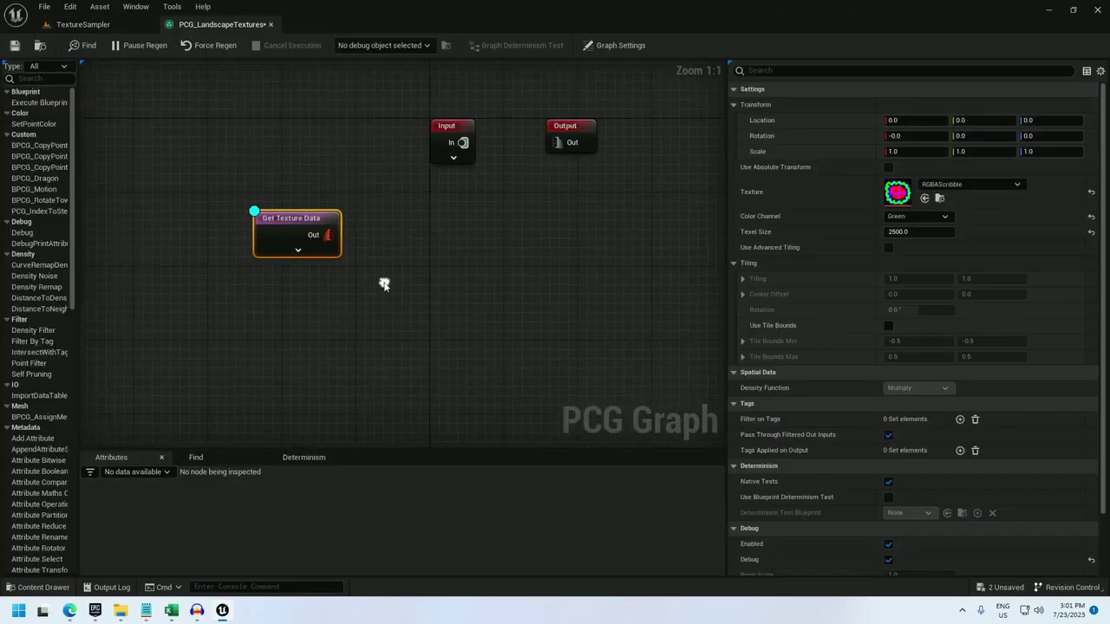
{"action": "right_click", "coordinate": [417, 230]}
{"action": "type", "text": "static"}
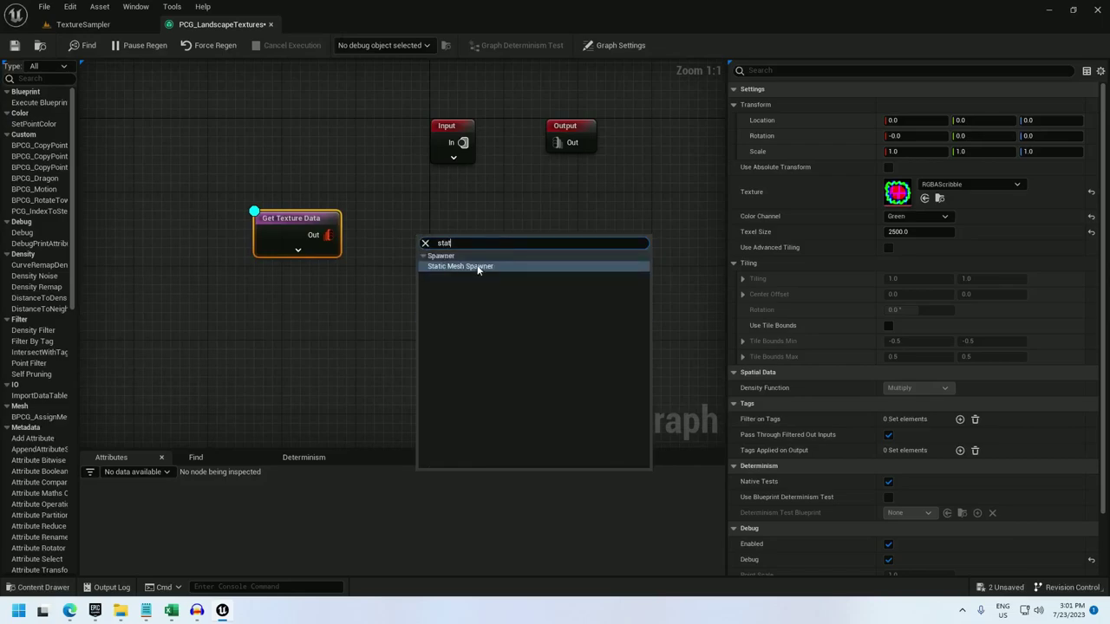
{"action": "left_click", "coordinate": [478, 263]}
{"action": "right_click", "coordinate": [287, 222]}
{"action": "key", "text": "Escape"}
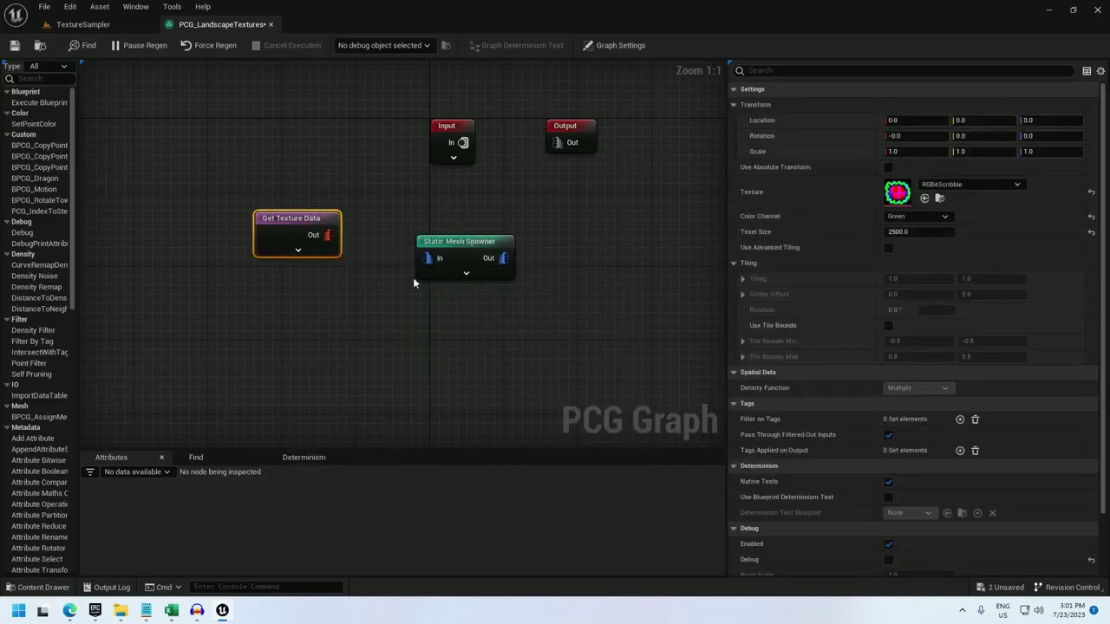
{"action": "left_click_drag", "start_coordinate": [466, 242], "coordinate": [480, 219]}
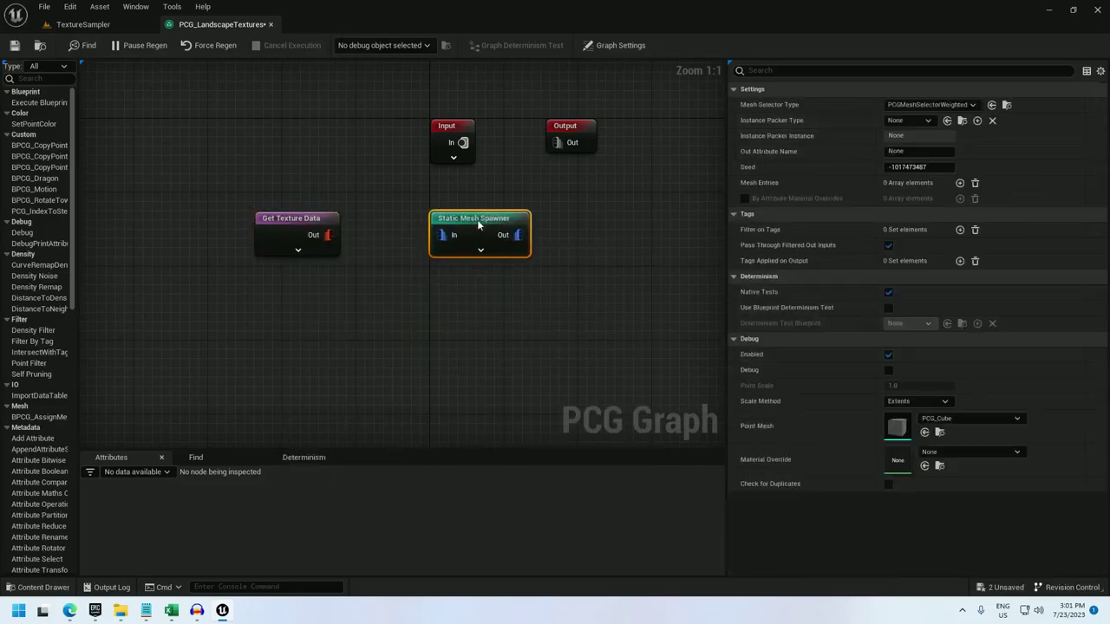
Add one mesh entry to the Static Mesh Spawner and assign PCG_Tree_01 as its static mesh.
{"action": "left_click", "coordinate": [959, 182]}
{"action": "left_click", "coordinate": [742, 200]}
{"action": "left_click", "coordinate": [752, 215]}
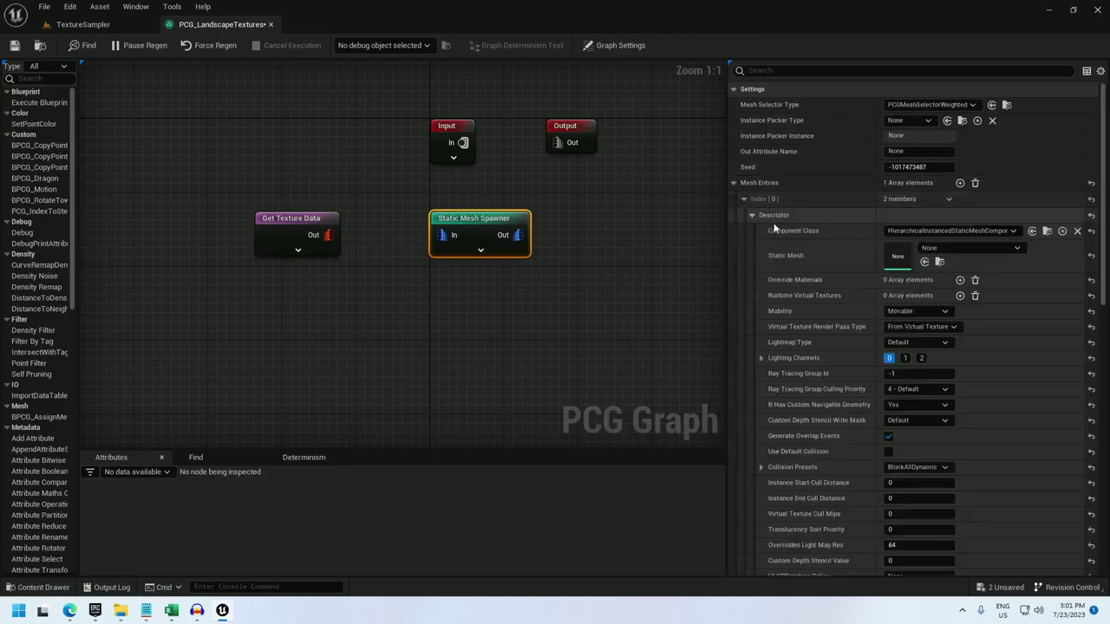
{"action": "left_click", "coordinate": [958, 249]}
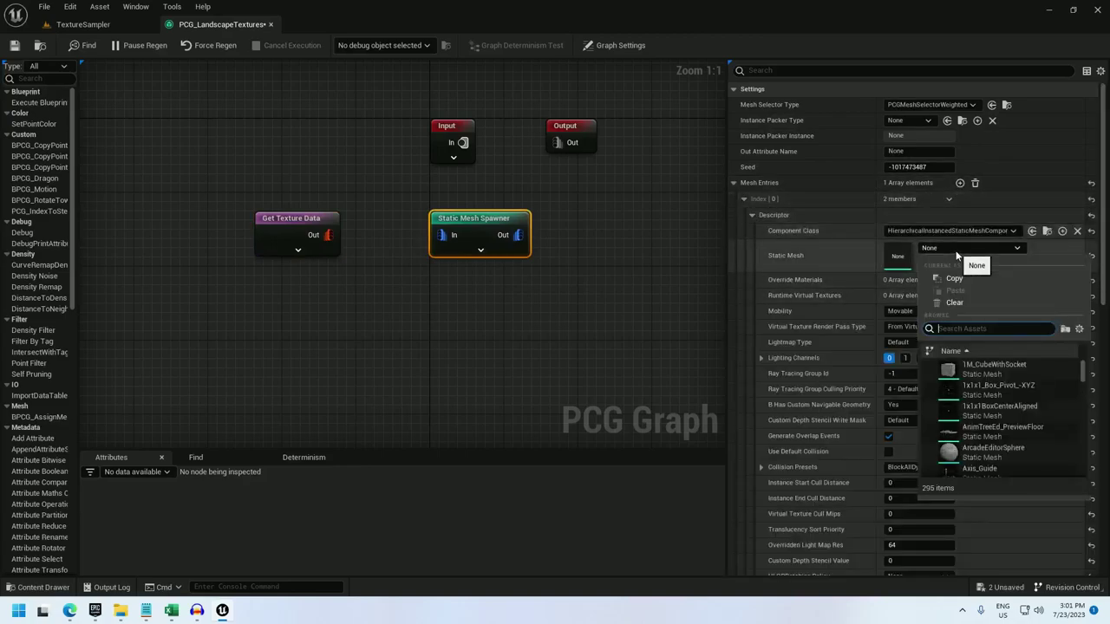
{"action": "type", "text": "pcg_tree"}
{"action": "left_click", "coordinate": [985, 375]}
Connect Get Texture Data's output to the Static Mesh Spawner's input and inspect the spawned trees across the landscape.
{"action": "left_click_drag", "start_coordinate": [442, 235], "coordinate": [329, 245]}
{"action": "left_click", "coordinate": [84, 24]}
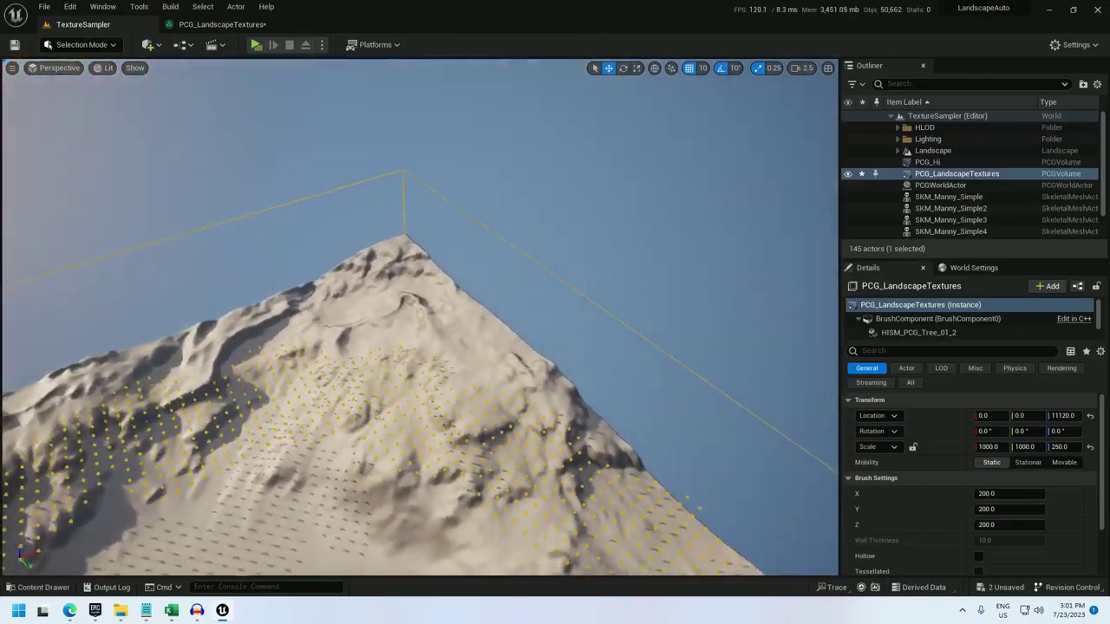
{"action": "right_click_drag", "start_coordinate": [421, 317], "coordinate": [452, 260]}
{"action": "scroll", "coordinate": [421, 317], "scroll_direction": "up", "scroll_amount": 5}
{"action": "key", "text": "w"}
{"action": "key", "text": "w"}
{"action": "key", "text": "s"}
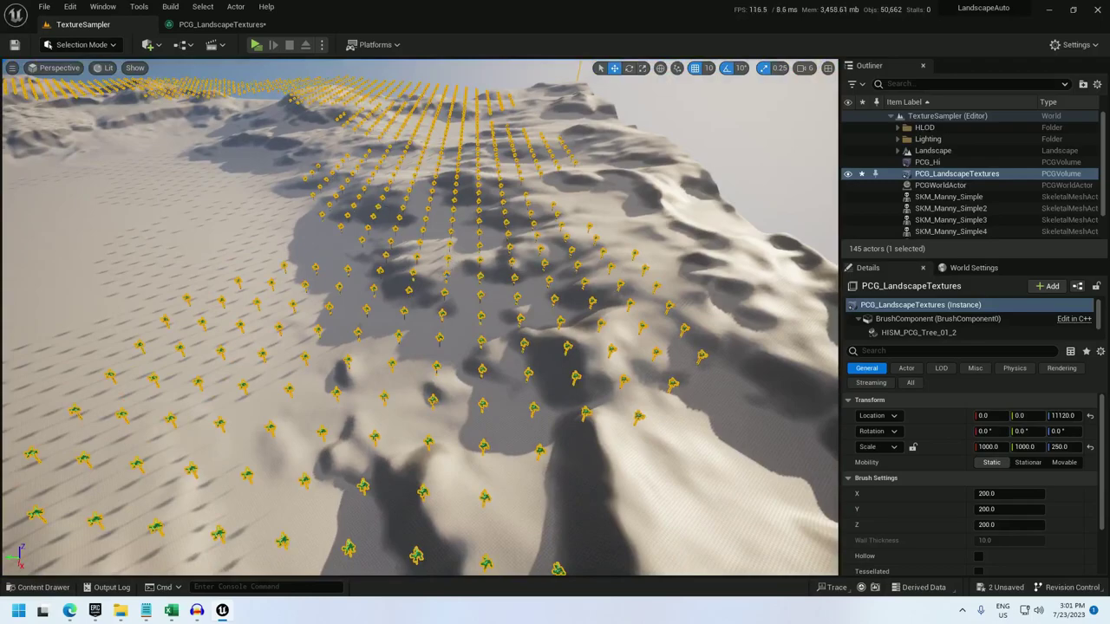
Add a Transform Points node to the PCG_LandscapeTextures graph.
{"action": "left_click", "coordinate": [212, 24]}
{"action": "right_click", "coordinate": [492, 309]}
{"action": "type", "text": "tra"}
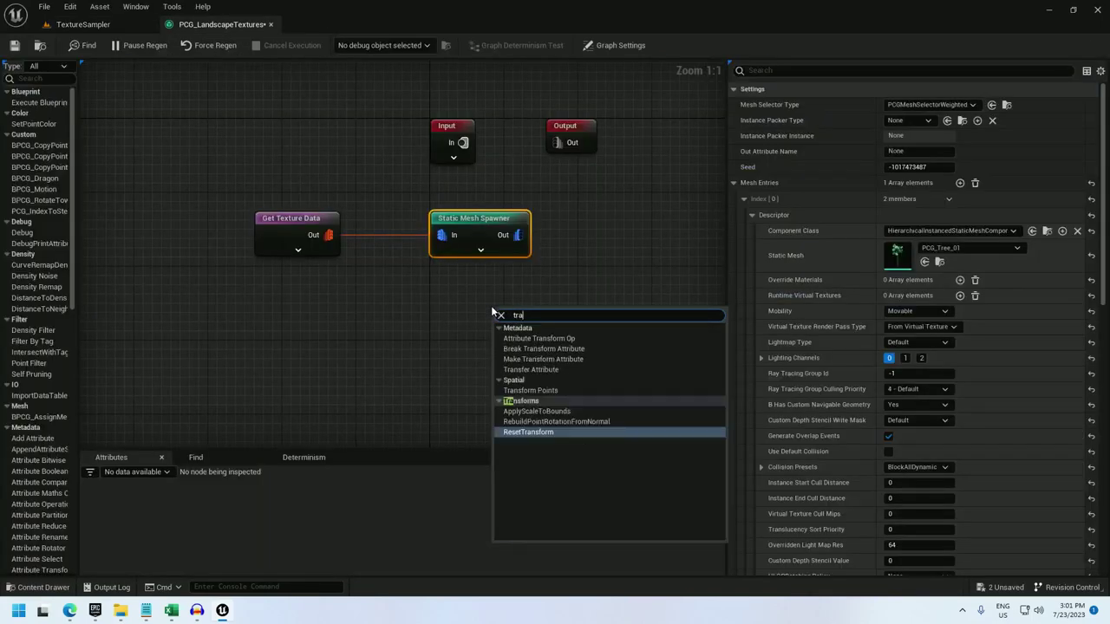
{"action": "type", "text": "nsform points"}
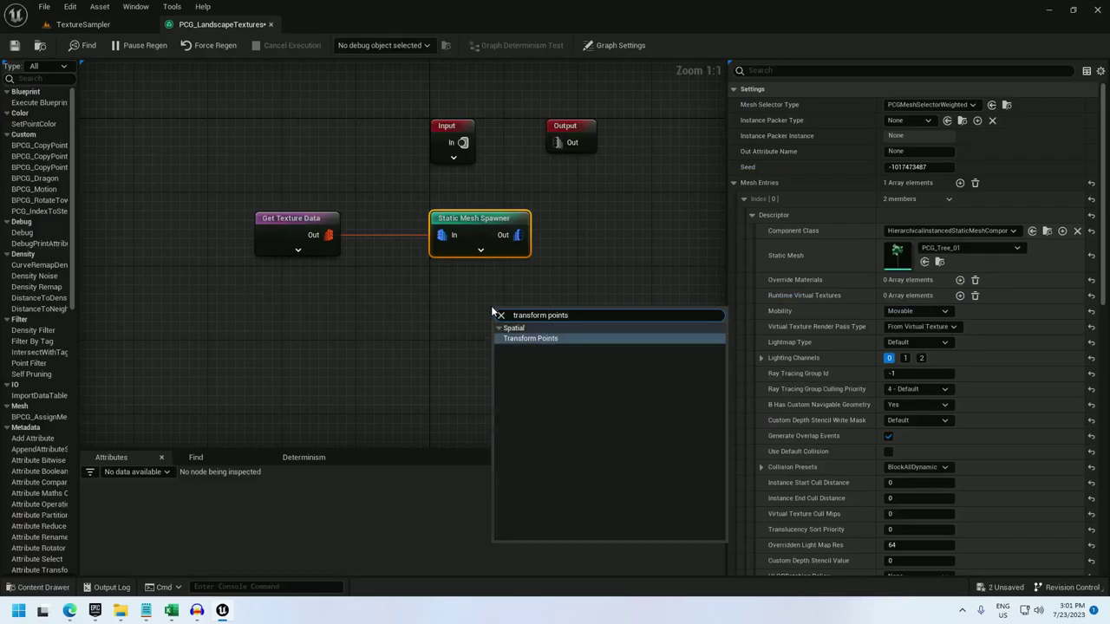
{"action": "key", "text": "Return"}
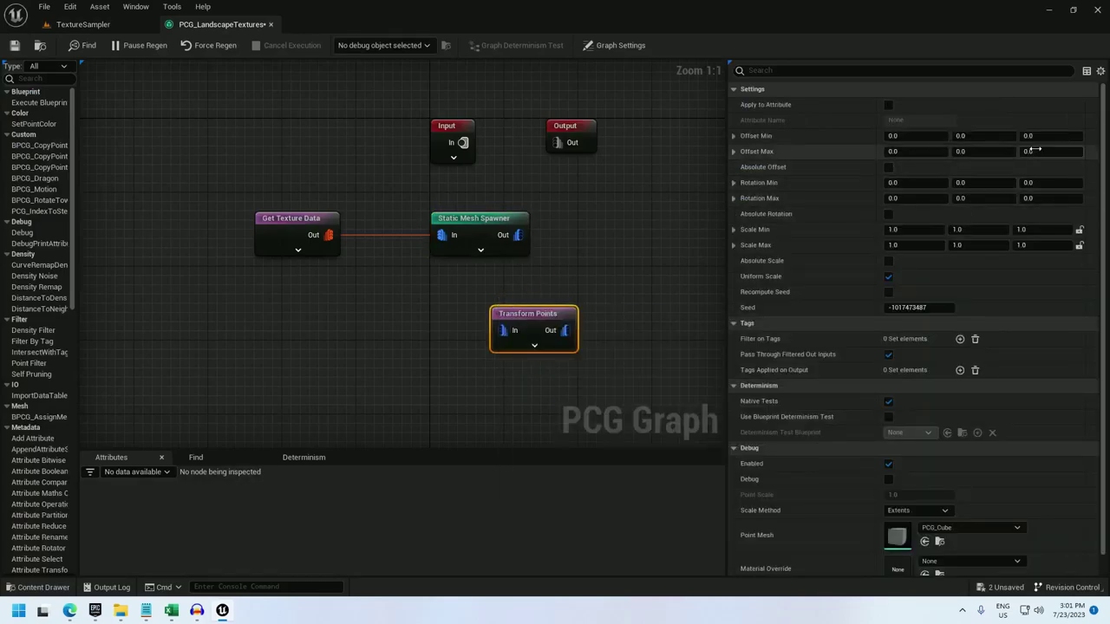
Set the Transform Points node's Offset Min to -1250 and Offset Max to 1250 in both X and Y.
{"action": "type", "text": "-125"}
{"action": "left_click", "coordinate": [909, 150]}
{"action": "type", "text": "1250"}
{"action": "key", "text": "Return"}
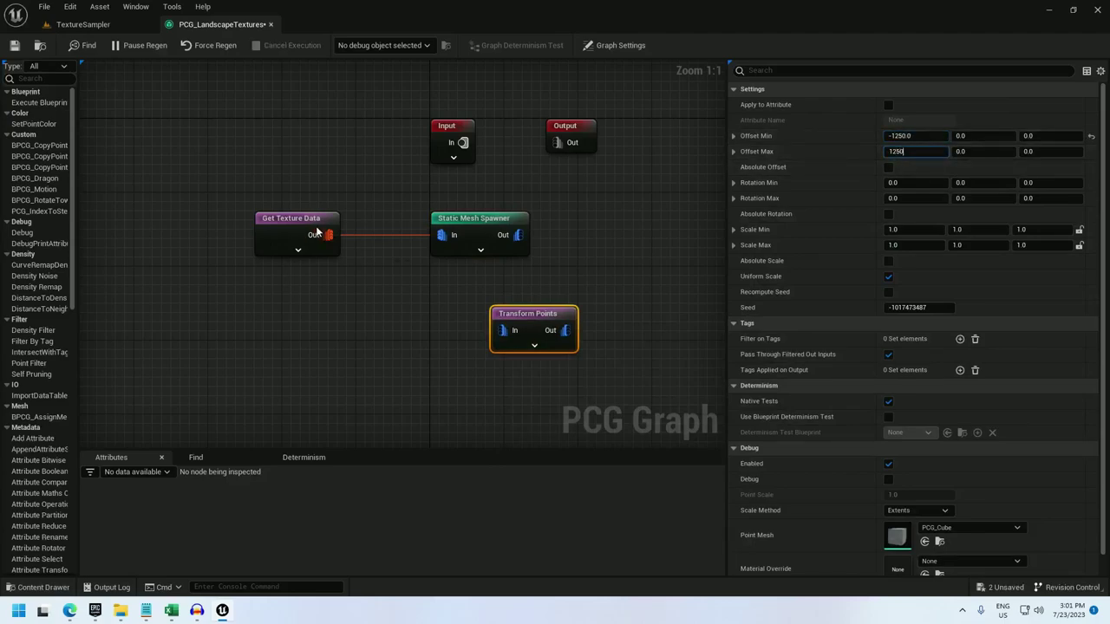
{"action": "left_click", "coordinate": [295, 231]}
{"action": "left_click", "coordinate": [557, 320]}
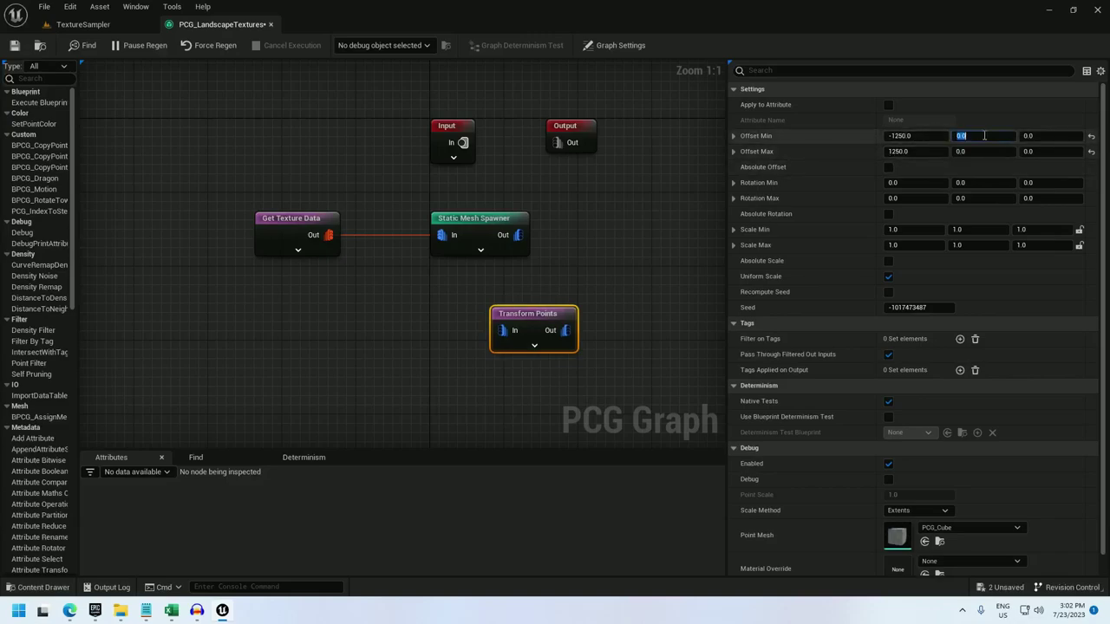
{"action": "type", "text": "-"}
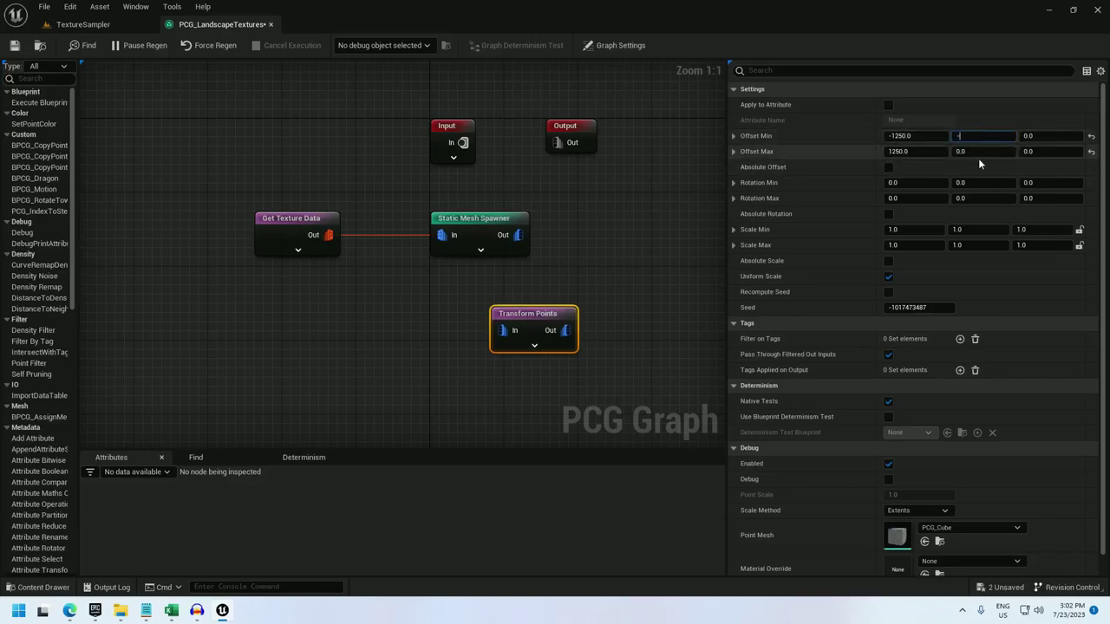
{"action": "type", "text": "1250"}
{"action": "left_click", "coordinate": [973, 152]}
{"action": "key", "text": "Return"}
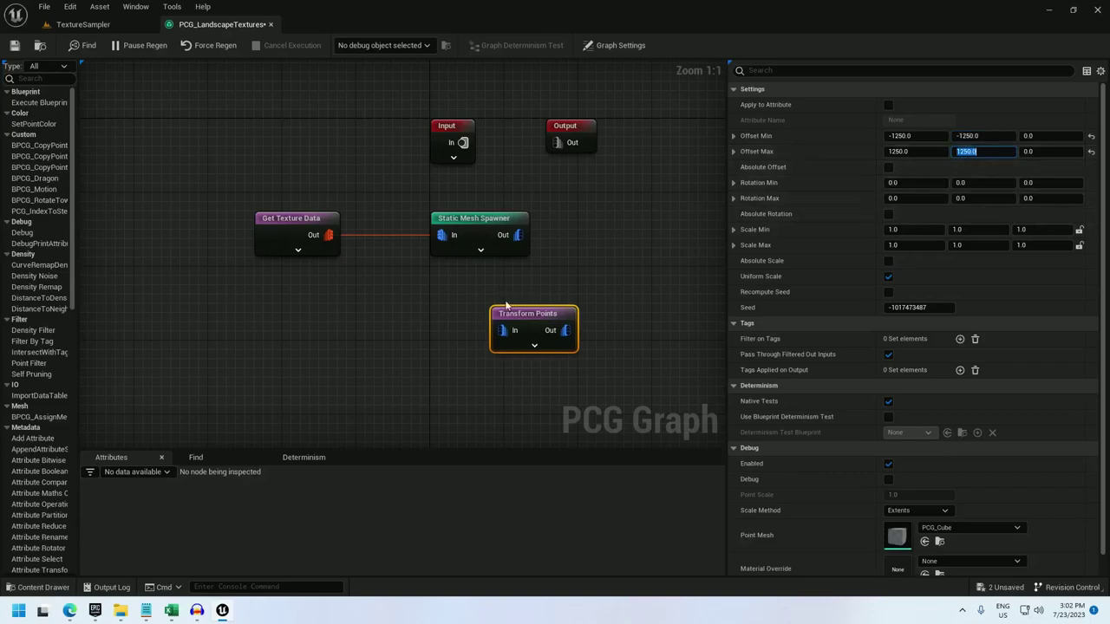
Move the Transform Points node below the Static Mesh Spawner and set its Rotation Max Z to 360.
{"action": "left_click_drag", "start_coordinate": [510, 312], "coordinate": [422, 300]}
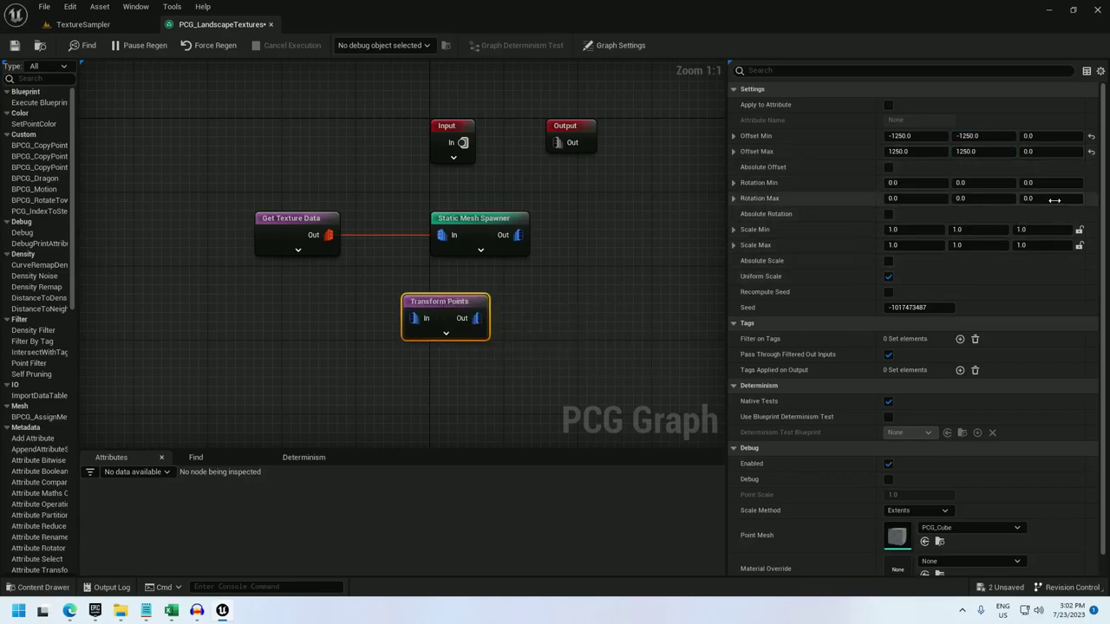
{"action": "left_click", "coordinate": [1055, 200]}
{"action": "type", "text": "360"}
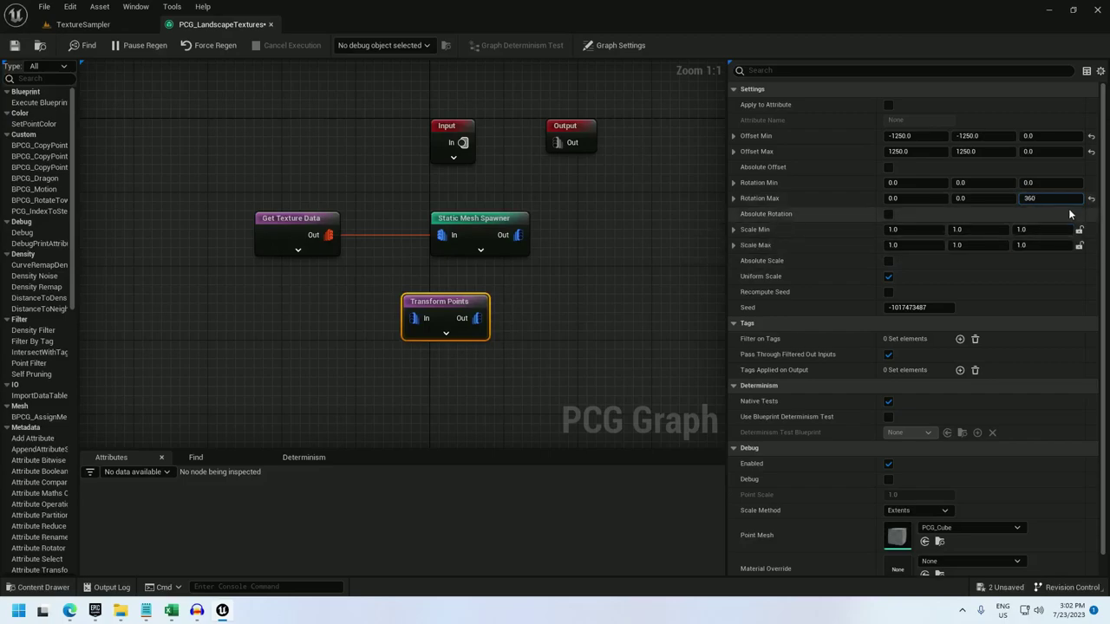
Lock the Transform Points scale ratios and set Scale Min to 30 and Scale Max to 50.
{"action": "left_click", "coordinate": [1079, 229]}
{"action": "left_click", "coordinate": [1078, 245]}
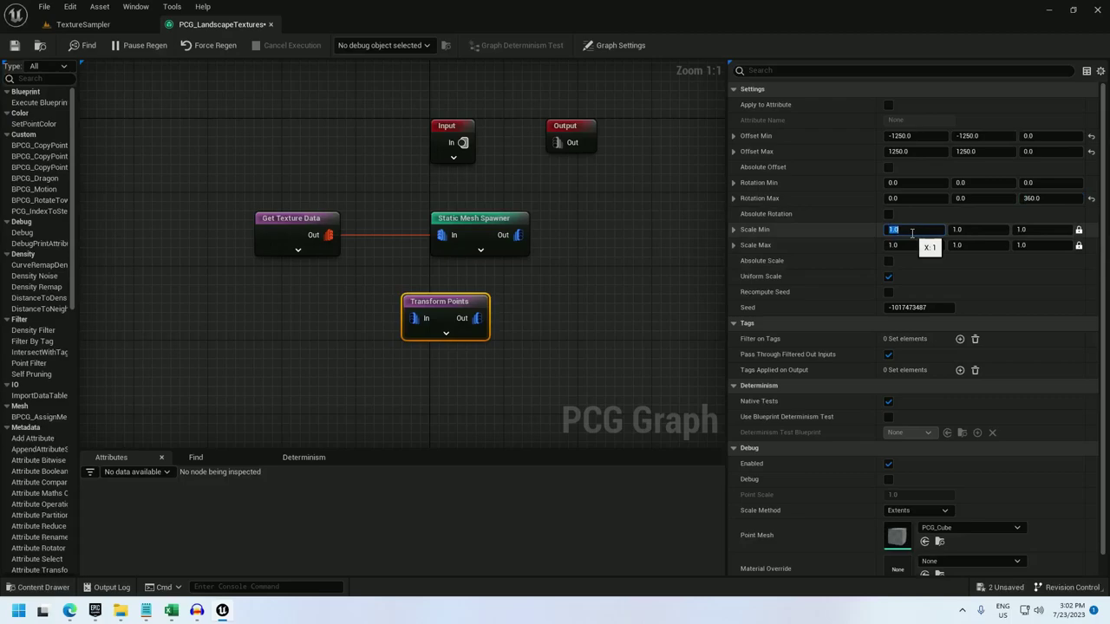
{"action": "type", "text": "30"}
{"action": "key", "text": "Tab"}
{"action": "type", "text": "50"}
{"action": "key", "text": "Return"}
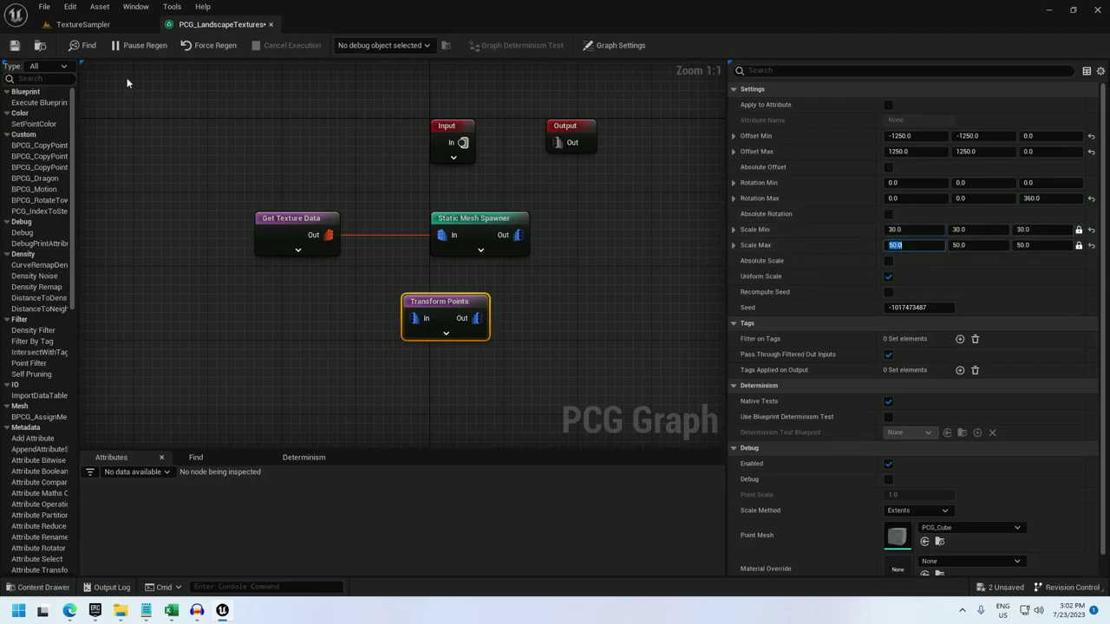
Wire Transform Points between Get Texture Data and the Static Mesh Spawner, aligning the three nodes in a row.
{"action": "left_click_drag", "start_coordinate": [444, 236], "coordinate": [415, 318], "text": "ctrl"}
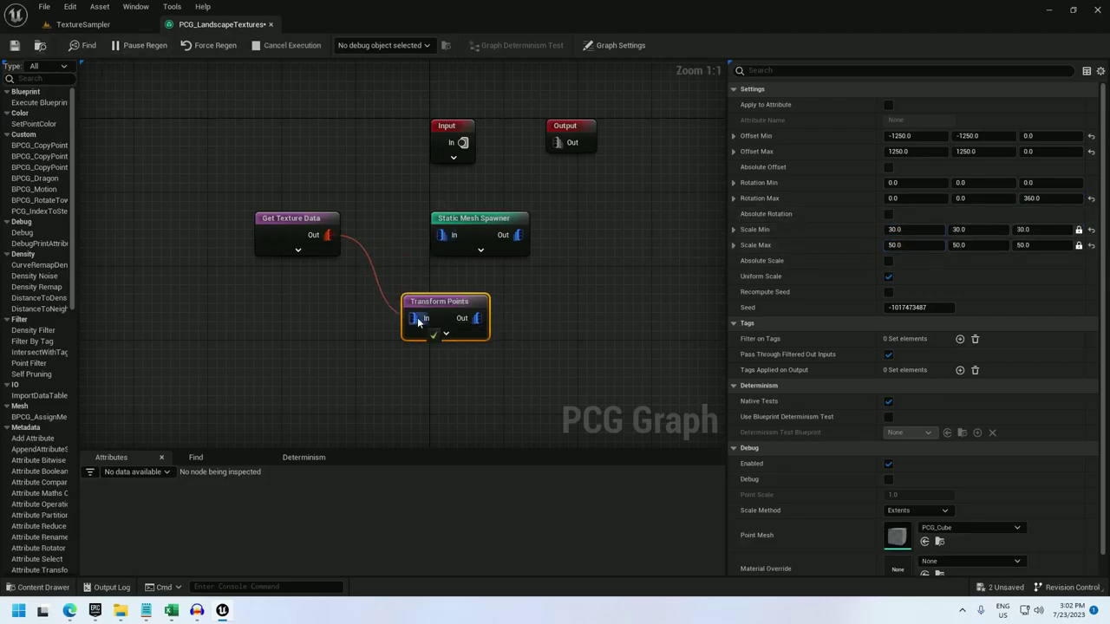
{"action": "left_click_drag", "start_coordinate": [436, 230], "coordinate": [564, 230]}
{"action": "left_click_drag", "start_coordinate": [476, 319], "coordinate": [574, 235]}
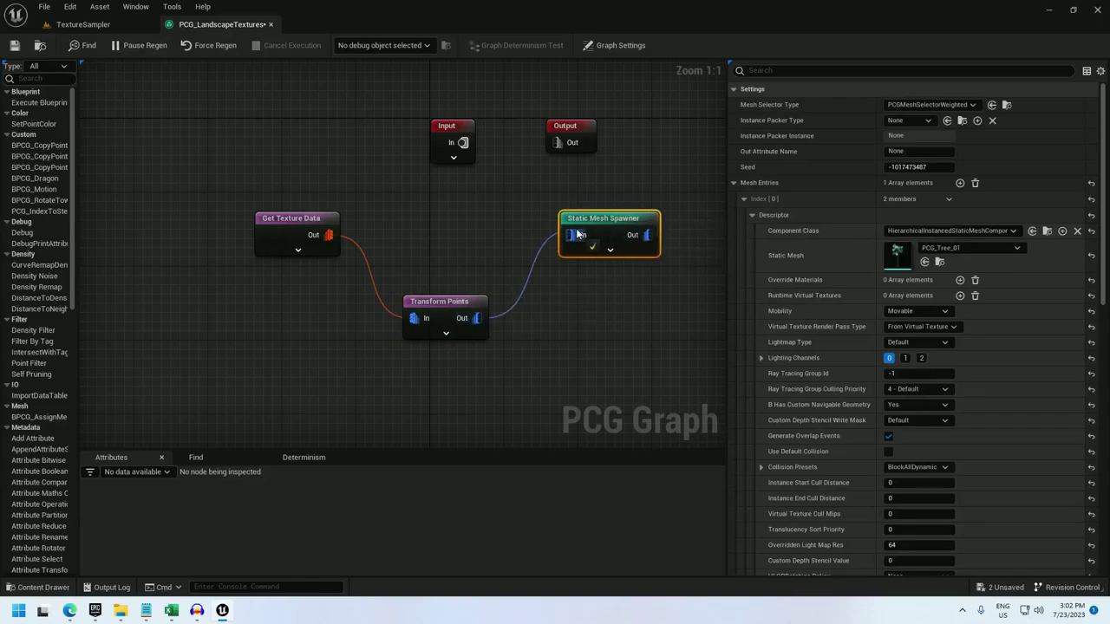
{"action": "left_click_drag", "start_coordinate": [453, 298], "coordinate": [414, 215]}
Add a Projection node and place it between Transform Points and the Static Mesh Spawner, shifting the spawner to make room.
{"action": "right_click", "coordinate": [488, 189]}
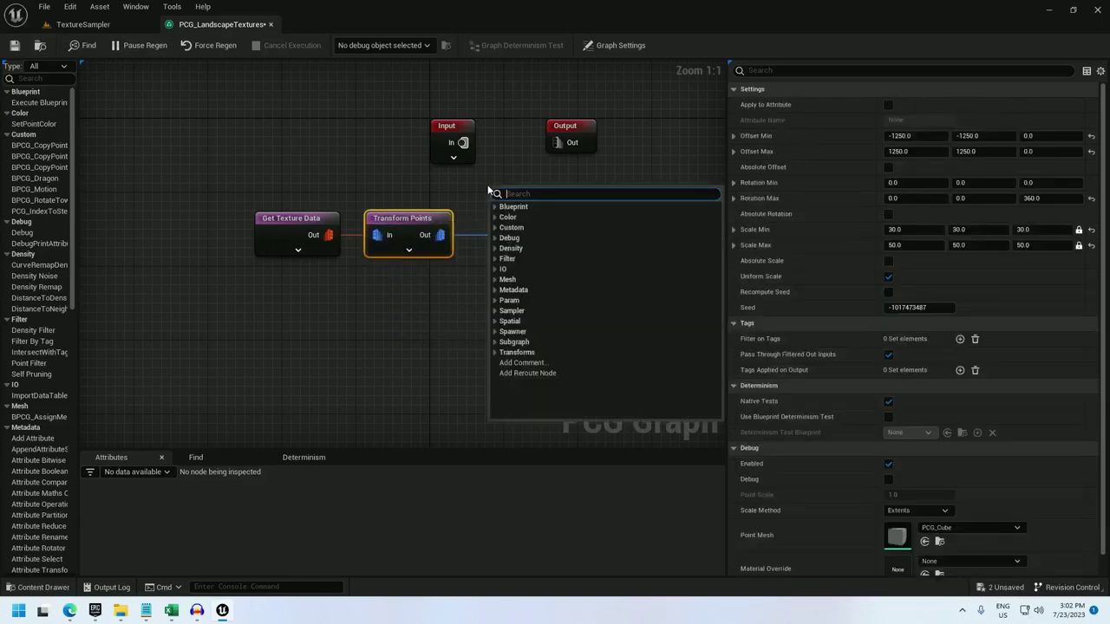
{"action": "type", "text": "project"}
{"action": "key", "text": "Return"}
{"action": "right_click_drag", "start_coordinate": [488, 190], "coordinate": [427, 180]}
{"action": "left_click_drag", "start_coordinate": [557, 217], "coordinate": [639, 217]}
{"action": "left_click_drag", "start_coordinate": [505, 183], "coordinate": [503, 209]}
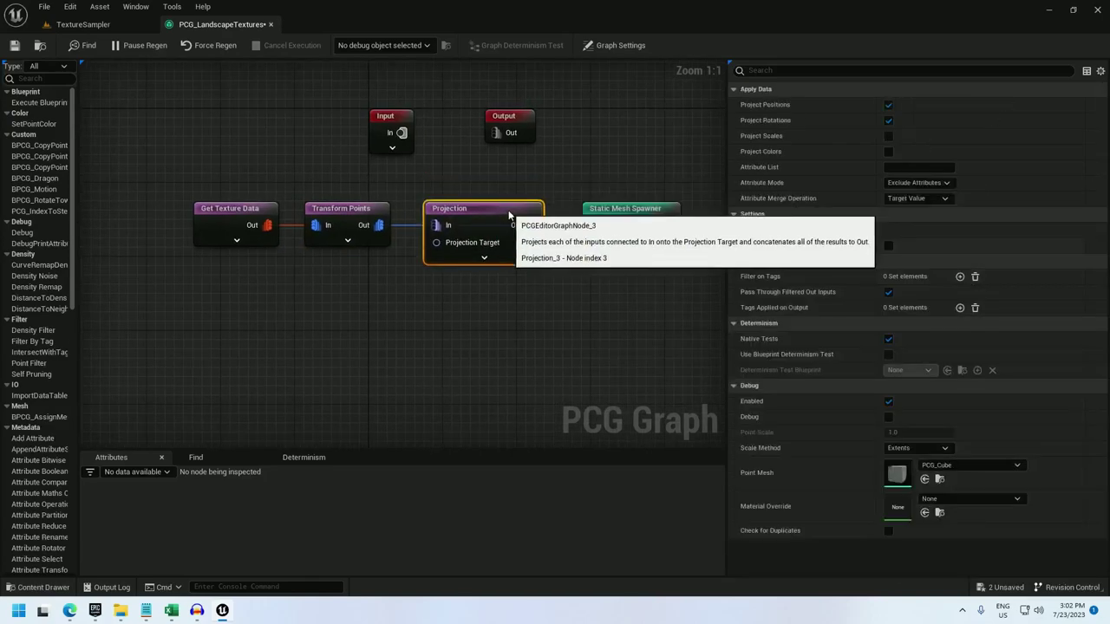
Wire Projection between Transform Points and the Static Mesh Spawner, and connect the Input node's Landscape Height to Projection Target.
{"action": "left_click_drag", "start_coordinate": [590, 224], "coordinate": [436, 227], "text": "ctrl"}
{"action": "left_click_drag", "start_coordinate": [530, 225], "coordinate": [597, 226]}
{"action": "left_click", "coordinate": [391, 149]}
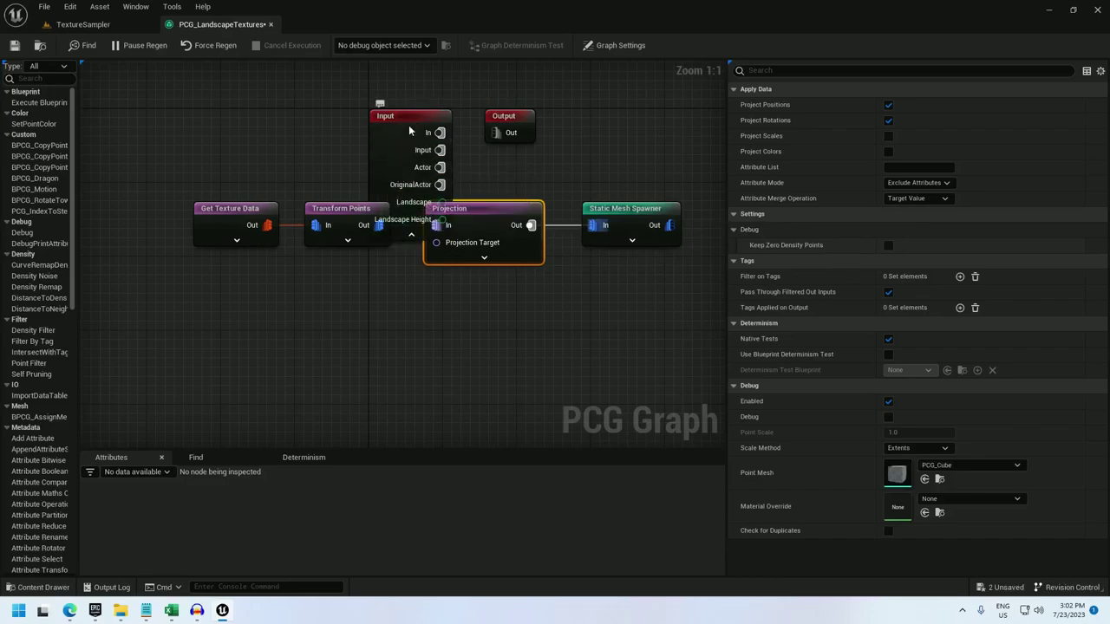
{"action": "left_click_drag", "start_coordinate": [409, 125], "coordinate": [379, 95]}
{"action": "left_click_drag", "start_coordinate": [395, 182], "coordinate": [438, 242]}
{"action": "left_click", "coordinate": [478, 208]}
{"action": "left_click", "coordinate": [365, 197]}
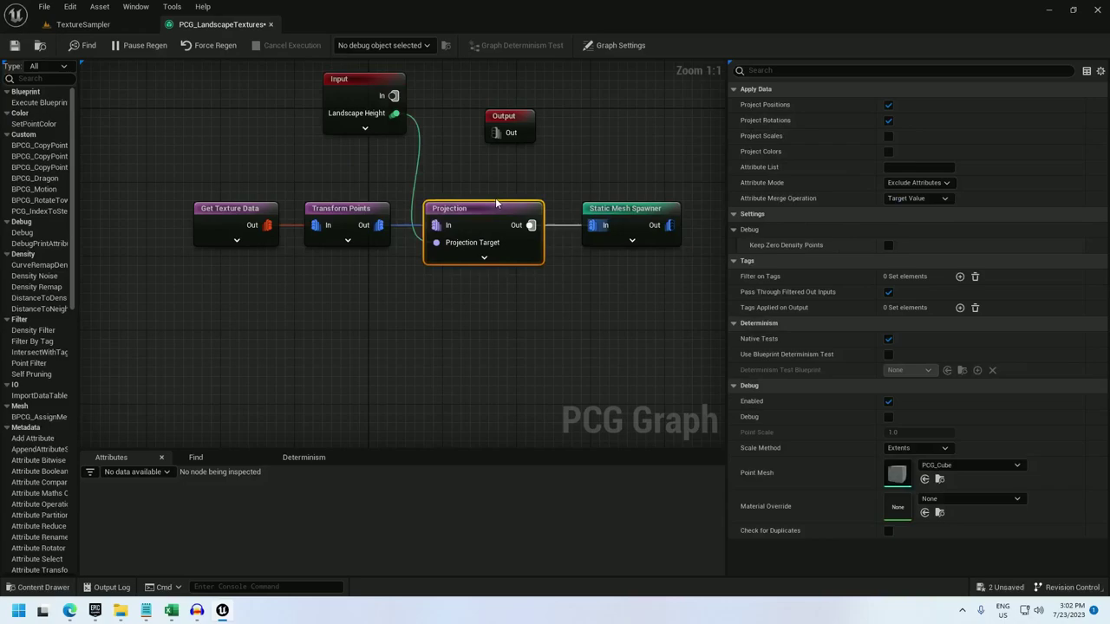
Turn off Project Rotations on the Projection node and check the trees over the landscape in the TextureSampler level.
{"action": "left_click", "coordinate": [888, 120]}
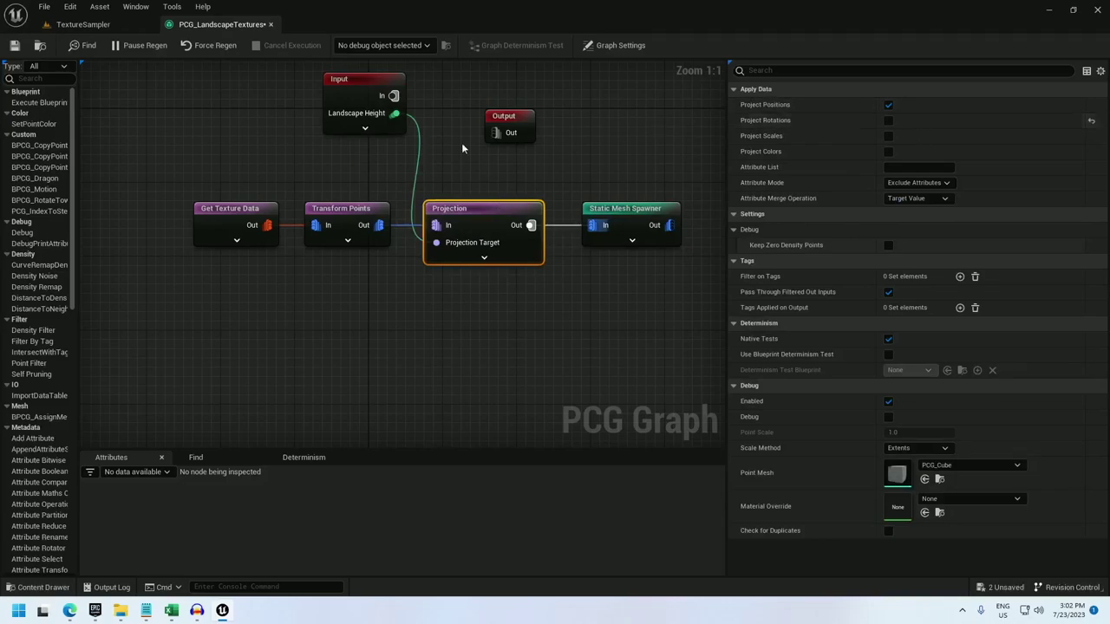
{"action": "left_click", "coordinate": [110, 25]}
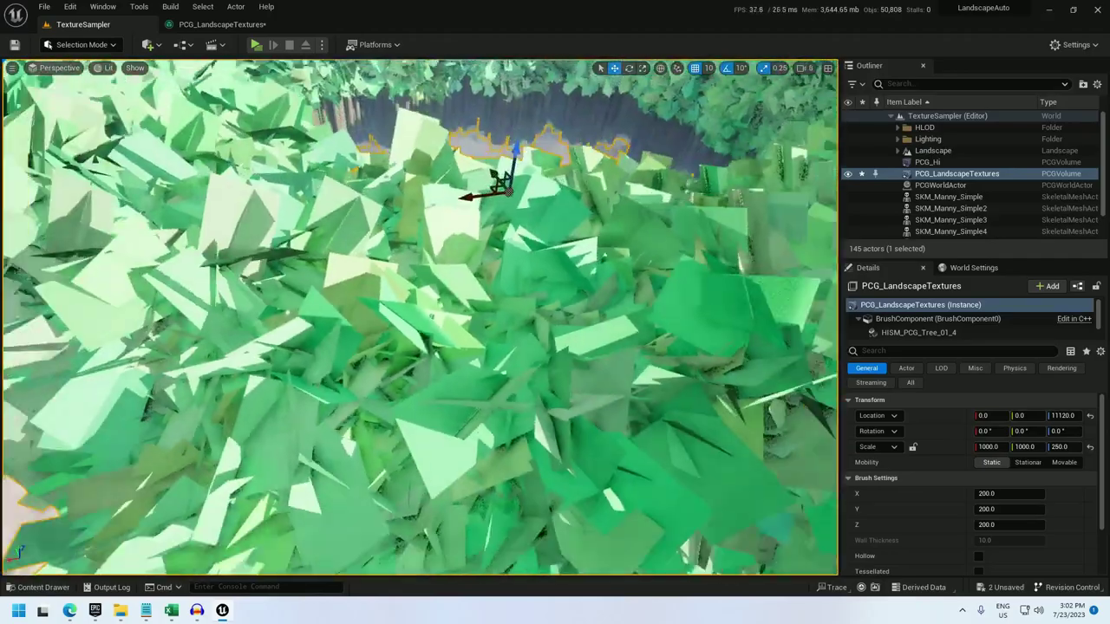
{"action": "key", "text": "s"}
{"action": "right_click_drag", "start_coordinate": [420, 317], "coordinate": [367, 273]}
{"action": "key", "text": "w"}
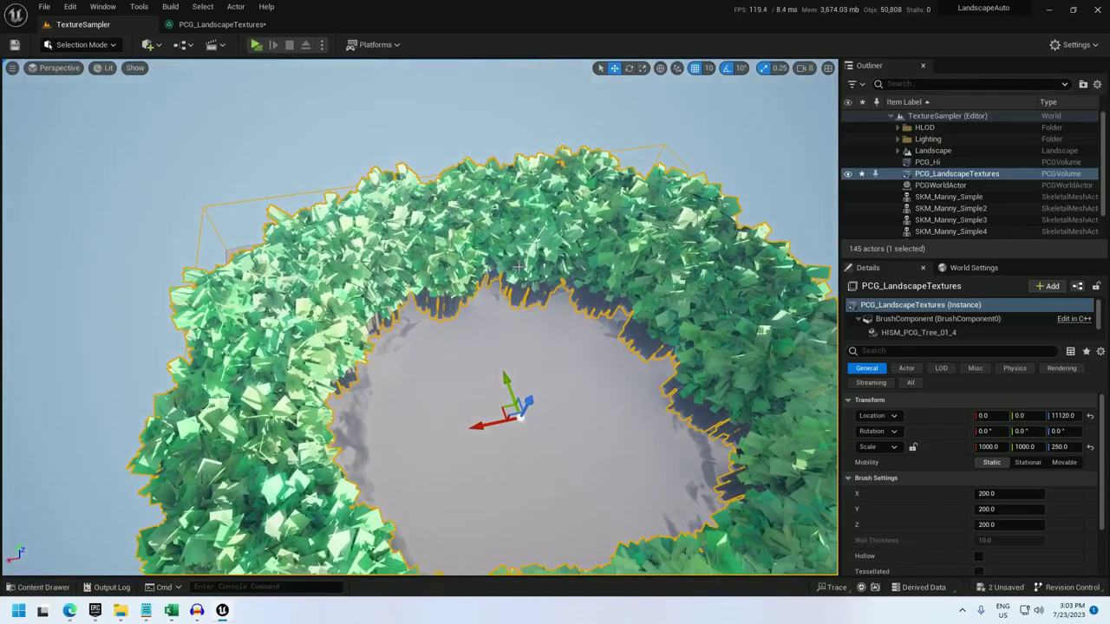
{"action": "right_click_drag", "start_coordinate": [519, 268], "coordinate": [548, 288]}
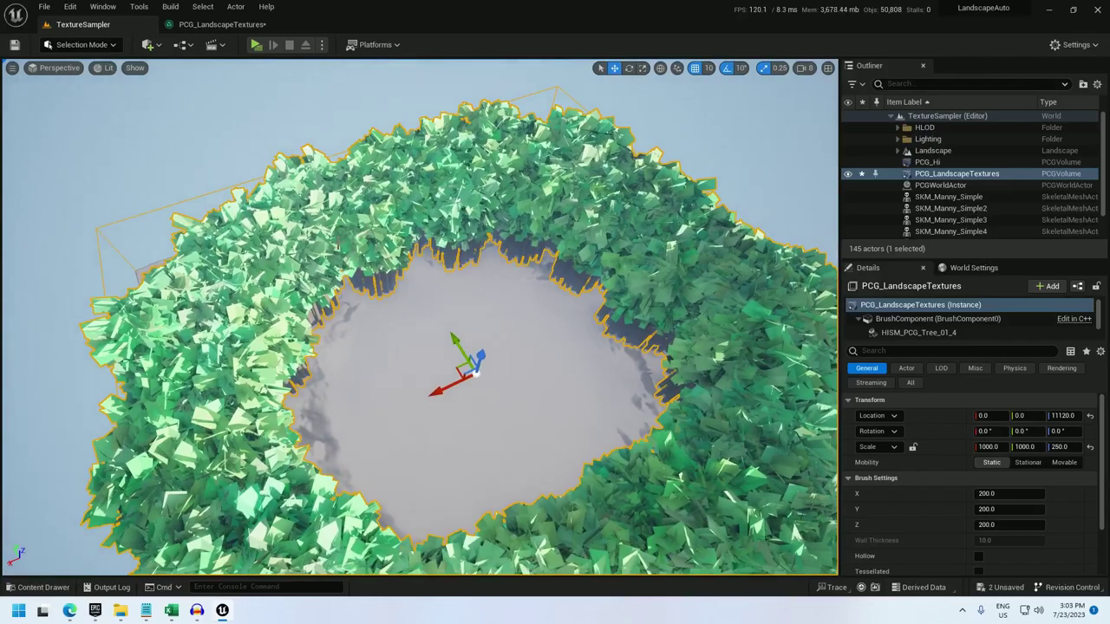
Enable debug only on the green-channel Get Texture Data node and look over the landscape in the level.
{"action": "left_click", "coordinate": [221, 25]}
{"action": "right_click", "coordinate": [222, 212]}
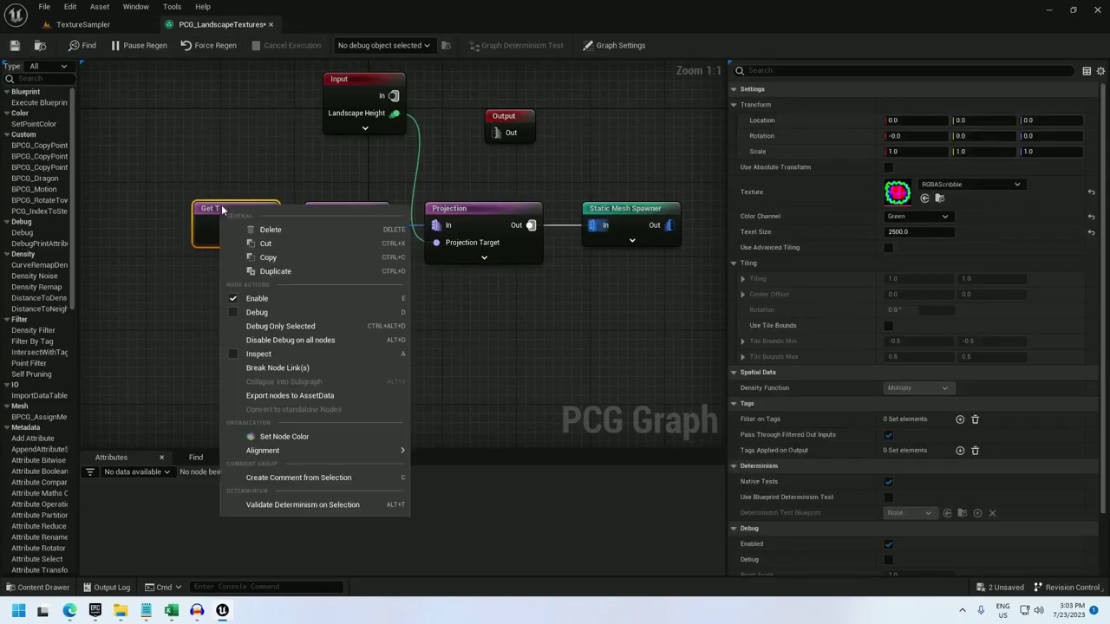
{"action": "left_click", "coordinate": [280, 326]}
{"action": "left_click", "coordinate": [84, 25]}
{"action": "key", "text": "w"}
{"action": "right_click_drag", "start_coordinate": [419, 317], "coordinate": [347, 180]}
{"action": "scroll", "coordinate": [419, 317], "scroll_direction": "up", "scroll_amount": 1}
{"action": "key", "text": "s"}
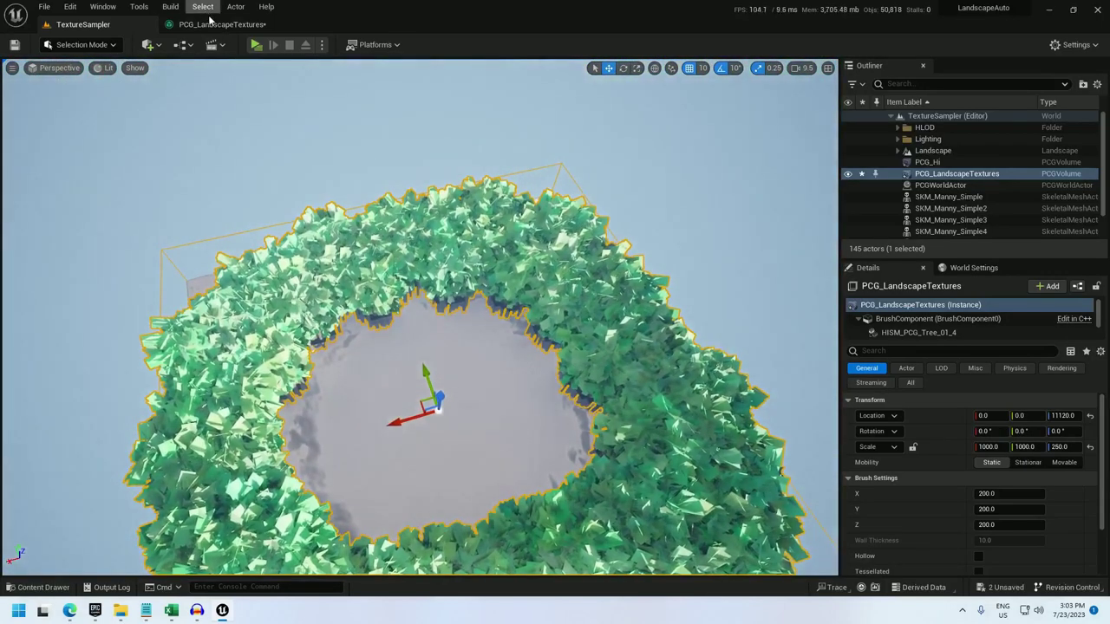
Duplicate the Get Texture Data node, place the copy below the original and set its Color Channel to Alpha.
{"action": "left_click", "coordinate": [212, 24]}
{"action": "key", "text": "ctrl+d"}
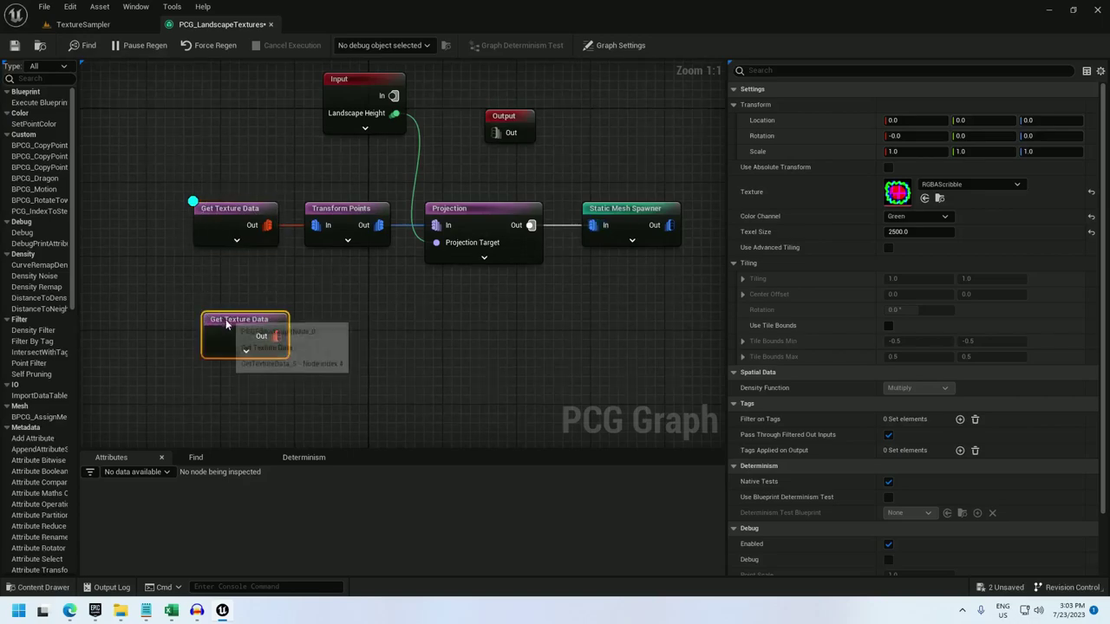
{"action": "left_click_drag", "start_coordinate": [225, 321], "coordinate": [220, 321]}
{"action": "left_click", "coordinate": [913, 217]}
{"action": "left_click", "coordinate": [913, 219]}
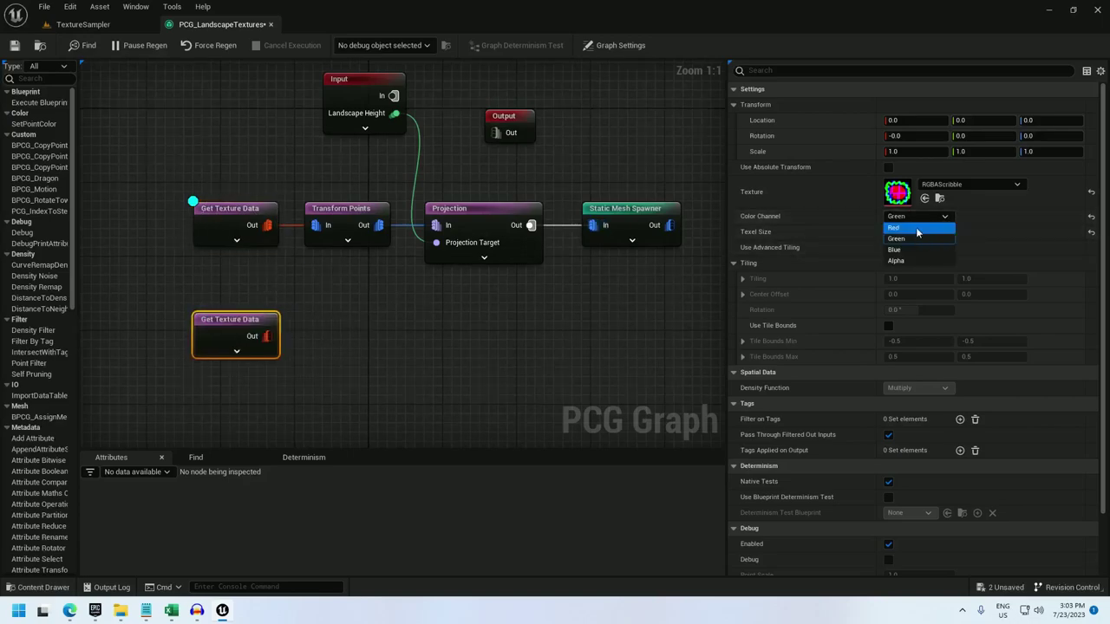
Enable debug only on the alpha-channel Get Texture Data node and examine its points over the landscape in the level.
{"action": "right_click", "coordinate": [229, 321]}
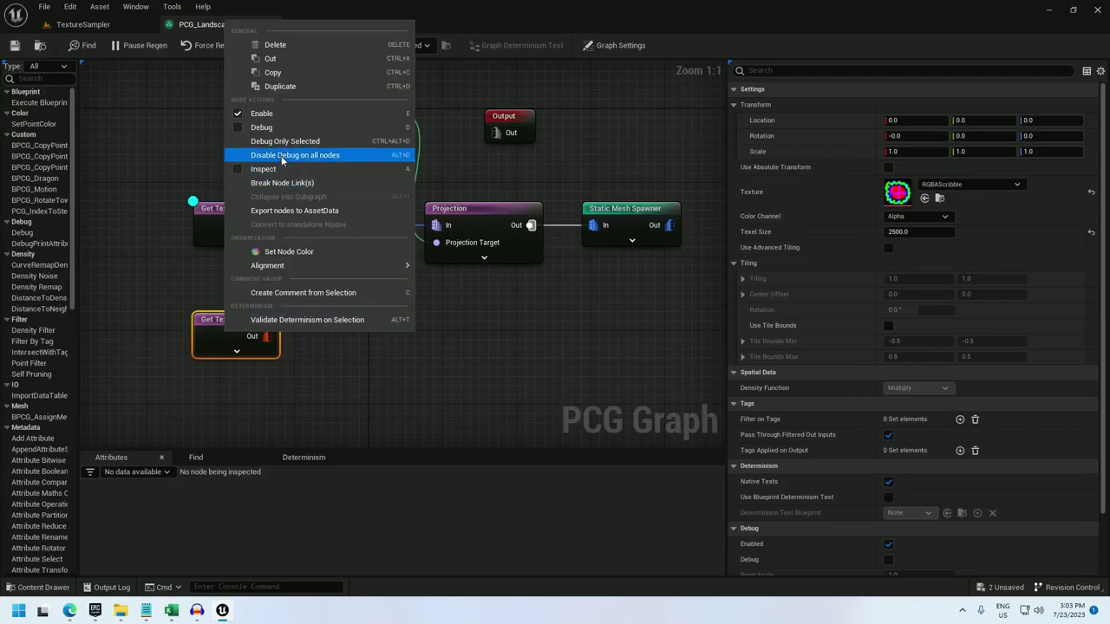
{"action": "left_click", "coordinate": [260, 139]}
{"action": "left_click", "coordinate": [87, 25]}
{"action": "key", "text": "f"}
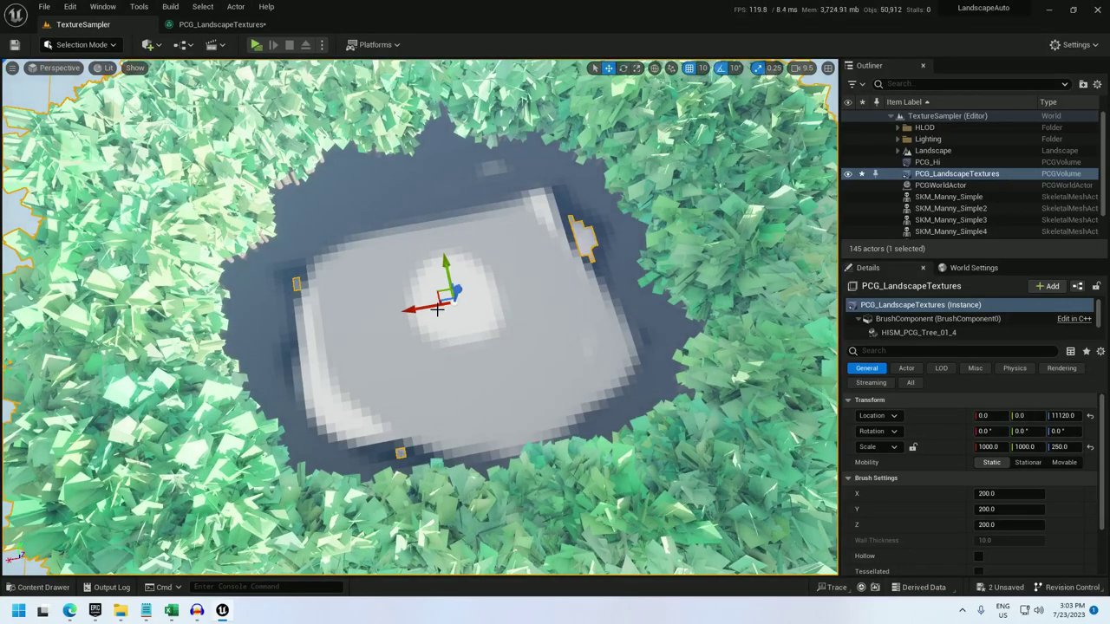
{"action": "right_click_drag", "start_coordinate": [306, 300], "coordinate": [295, 355]}
{"action": "key", "text": "s"}
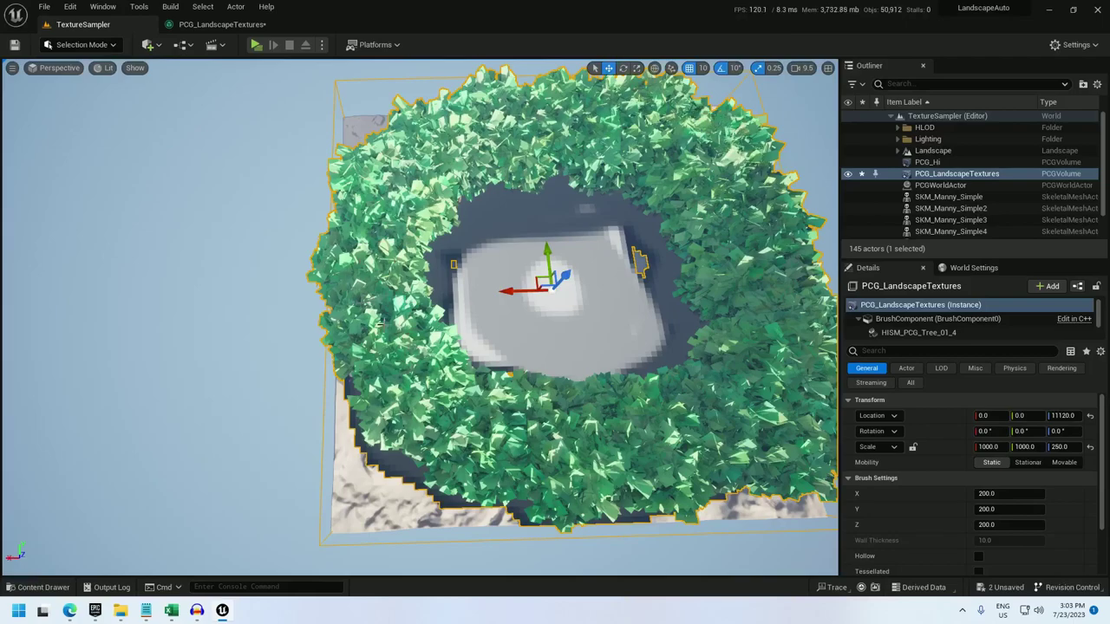
Move both Get Texture Data nodes away from Transform Points to make room for another node.
{"action": "left_click", "coordinate": [218, 24]}
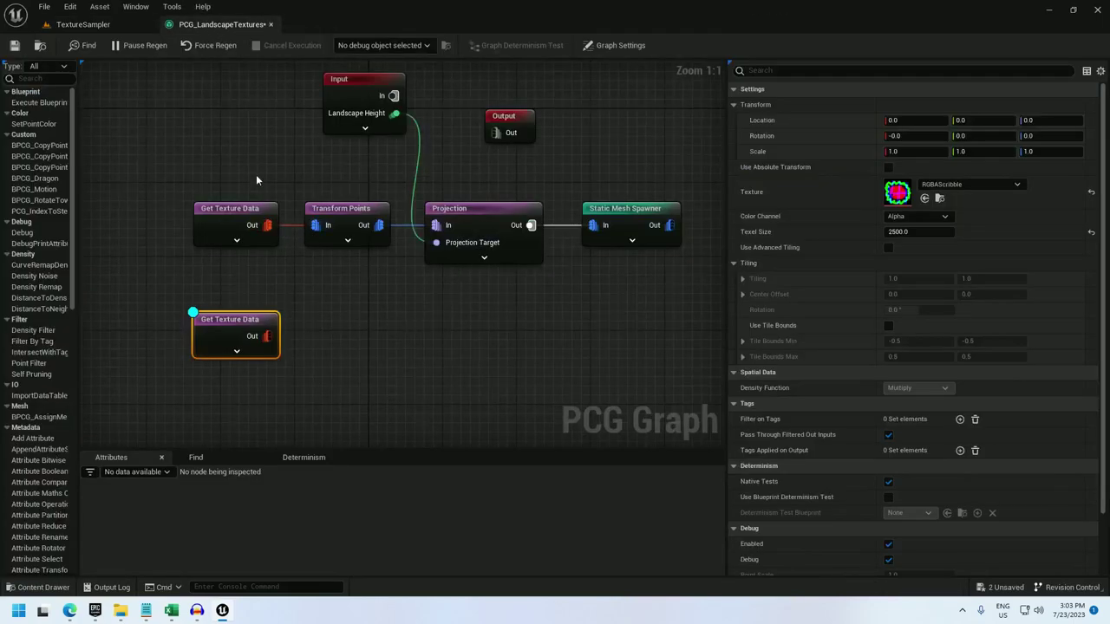
{"action": "left_click", "coordinate": [224, 217], "text": "shift"}
{"action": "left_click_drag", "start_coordinate": [225, 217], "coordinate": [92, 214]}
{"action": "right_click_drag", "start_coordinate": [226, 200], "coordinate": [465, 181]}
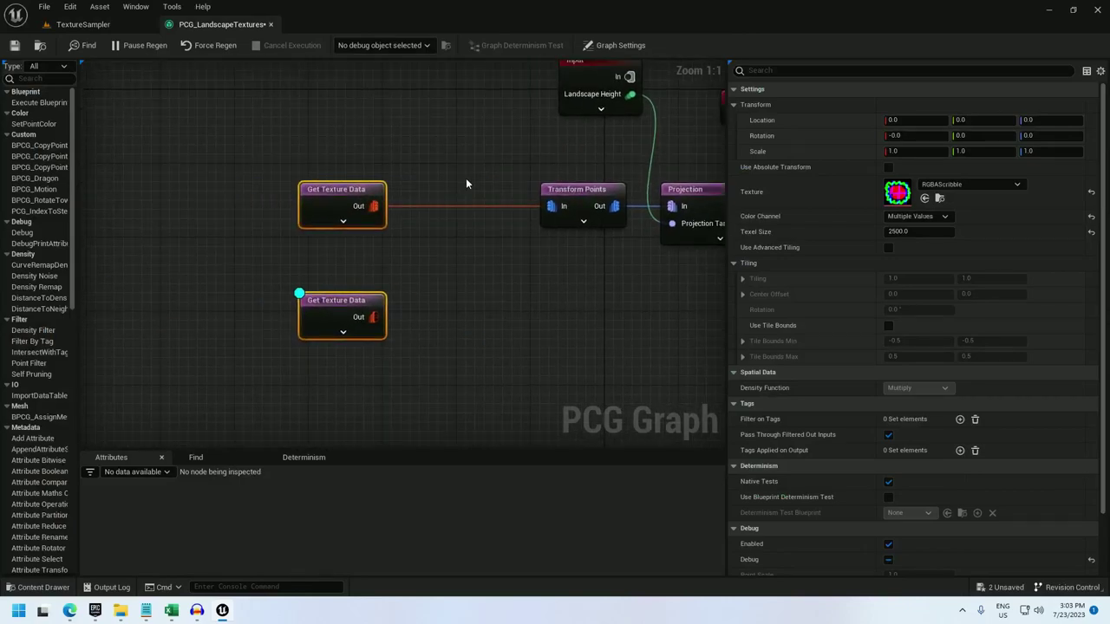
Add an Intersection node before Transform Points and wire both Get Texture Data nodes through it.
{"action": "right_click", "coordinate": [465, 183]}
{"action": "type", "text": "intersect"}
{"action": "key", "text": "Return"}
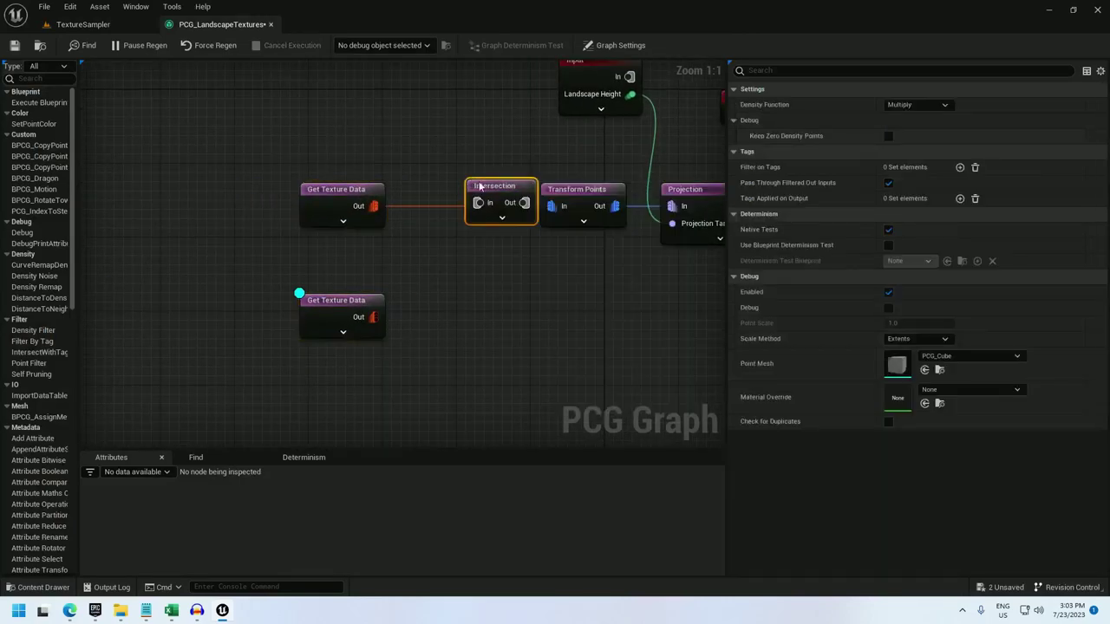
{"action": "left_click_drag", "start_coordinate": [493, 186], "coordinate": [464, 191]}
{"action": "mouse_move", "coordinate": [551, 208]}
{"action": "left_mouse_down", "text": "ctrl"}
{"action": "mouse_move", "coordinate": [445, 214]}
{"action": "mouse_move", "coordinate": [550, 207]}
{"action": "left_mouse_up", "text": "ctrl"}
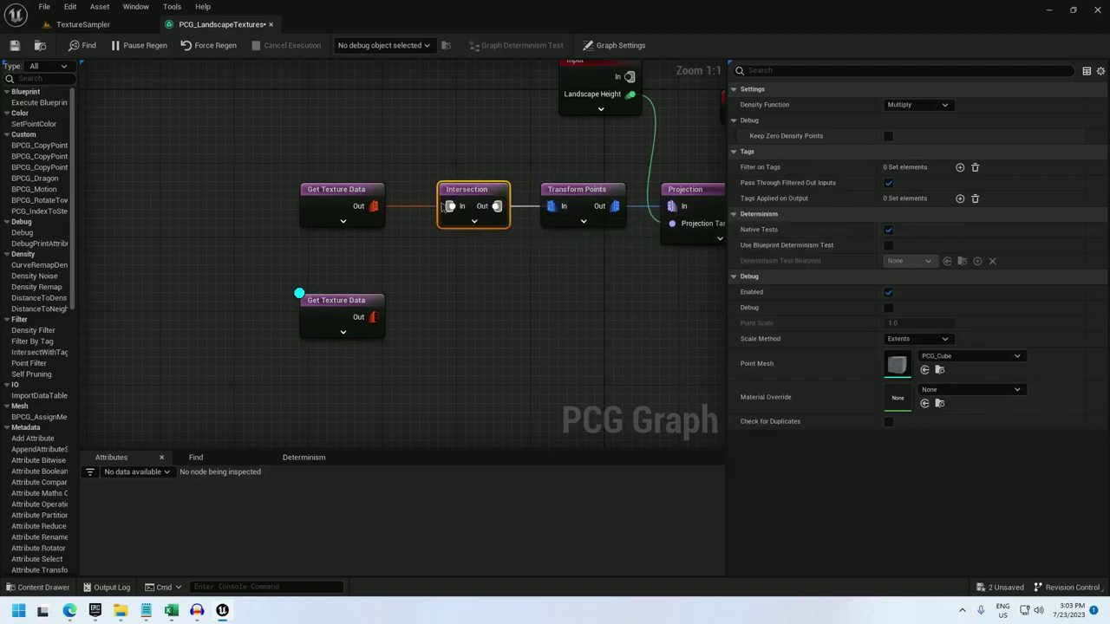
{"action": "left_click_drag", "start_coordinate": [449, 205], "coordinate": [374, 316]}
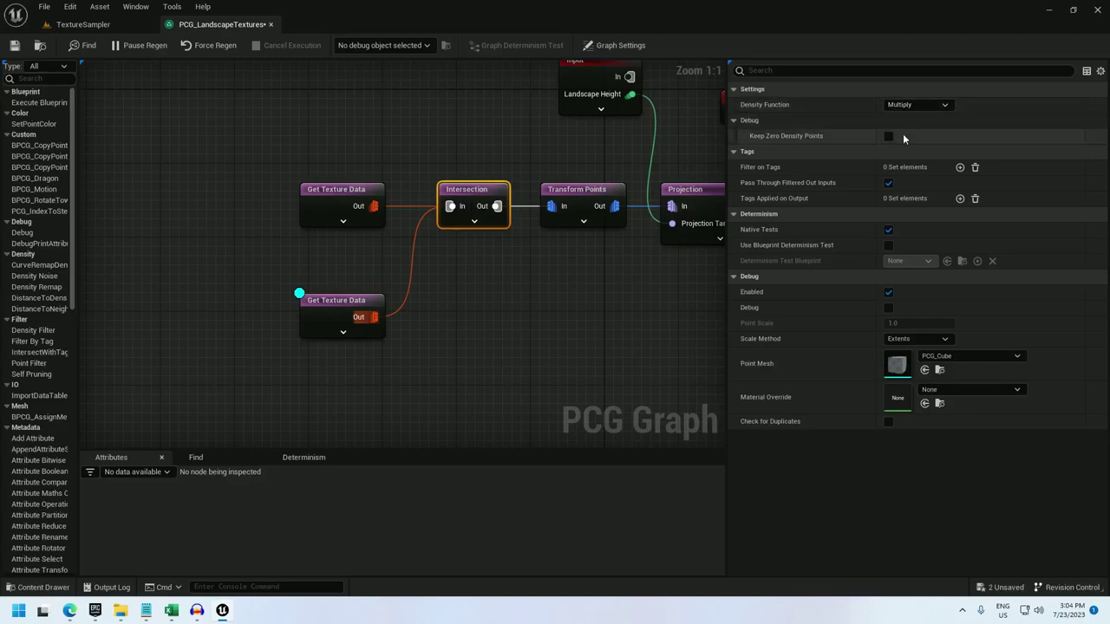
Shift the Static Mesh Spawner and Projection nodes further along the row to open a gap after Transform Points.
{"action": "right_click_drag", "start_coordinate": [597, 314], "coordinate": [326, 307]}
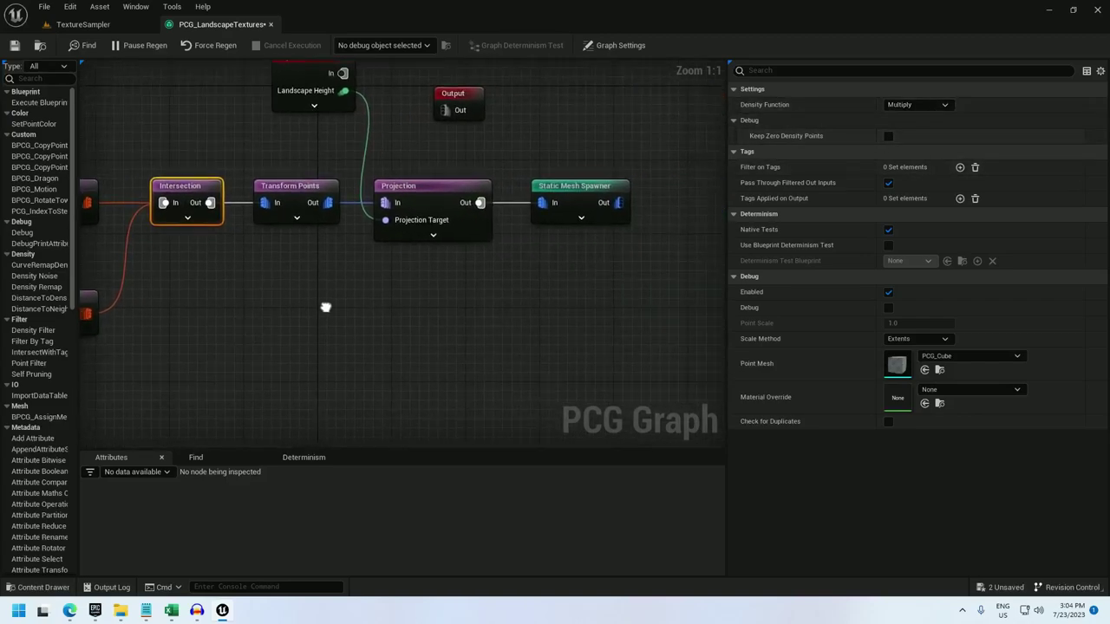
{"action": "right_click_drag", "start_coordinate": [612, 287], "coordinate": [508, 292]}
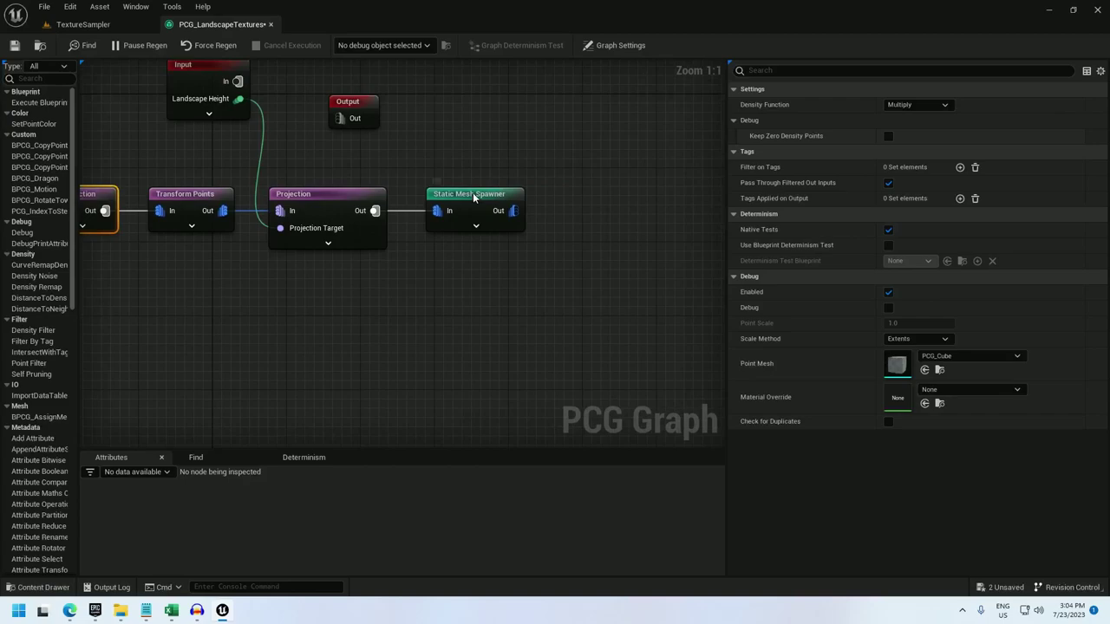
{"action": "left_click", "coordinate": [590, 196]}
{"action": "left_click_drag", "start_coordinate": [589, 198], "coordinate": [627, 198]}
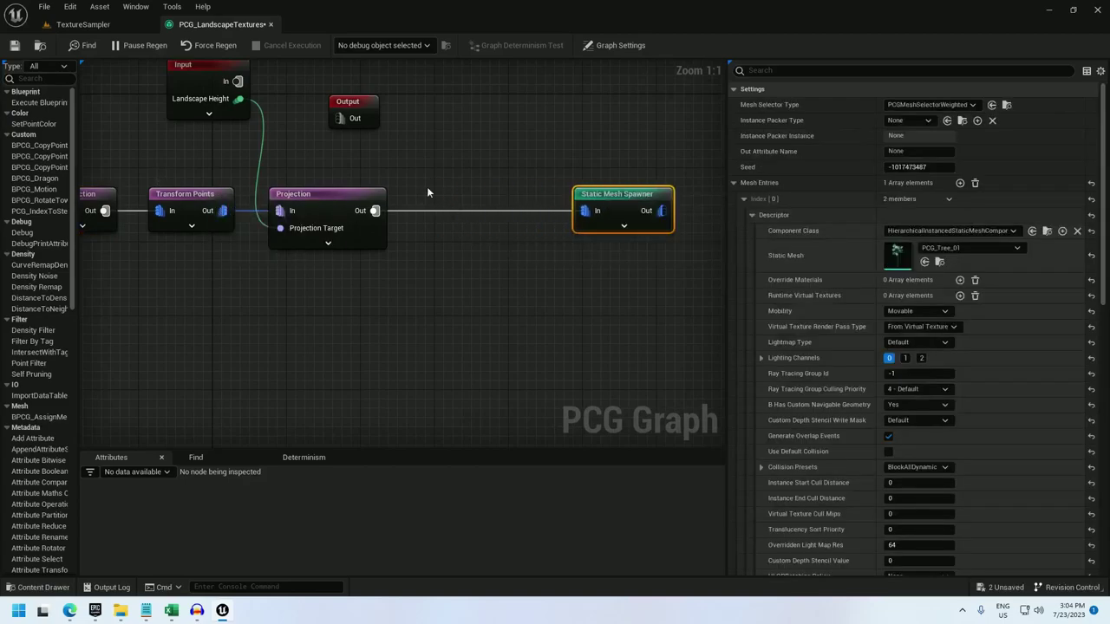
{"action": "left_click_drag", "start_coordinate": [340, 202], "coordinate": [478, 202]}
{"action": "right_click_drag", "start_coordinate": [320, 208], "coordinate": [555, 215]}
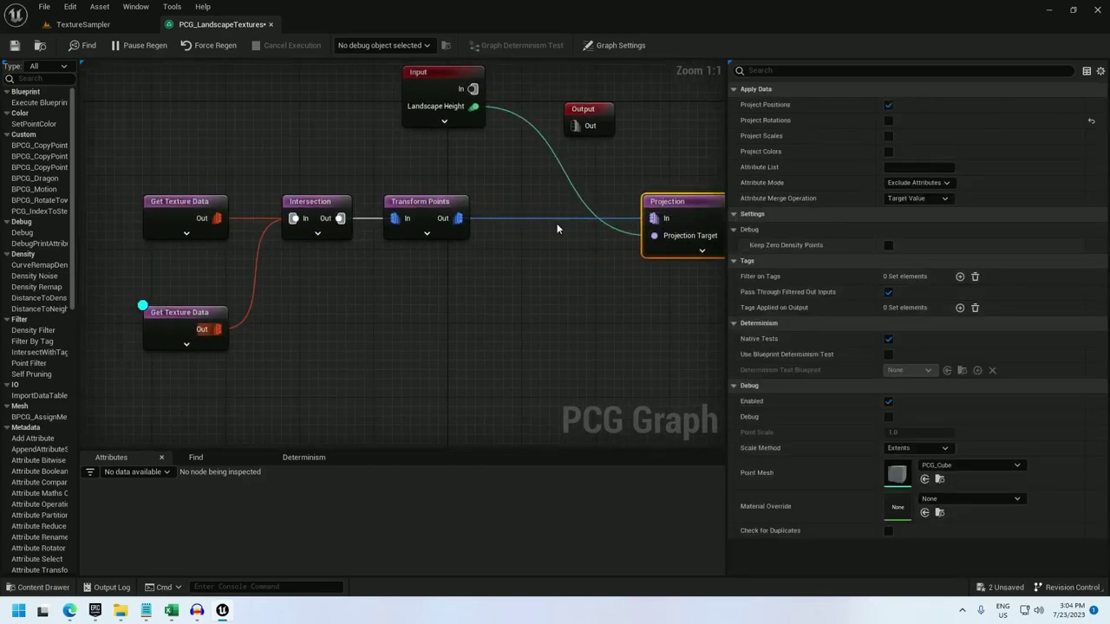
Add an Attribute Maths Op node between Transform Points and Projection and set its operation to Multiply.
{"action": "right_click", "coordinate": [492, 181]}
{"action": "type", "text": "maths o"}
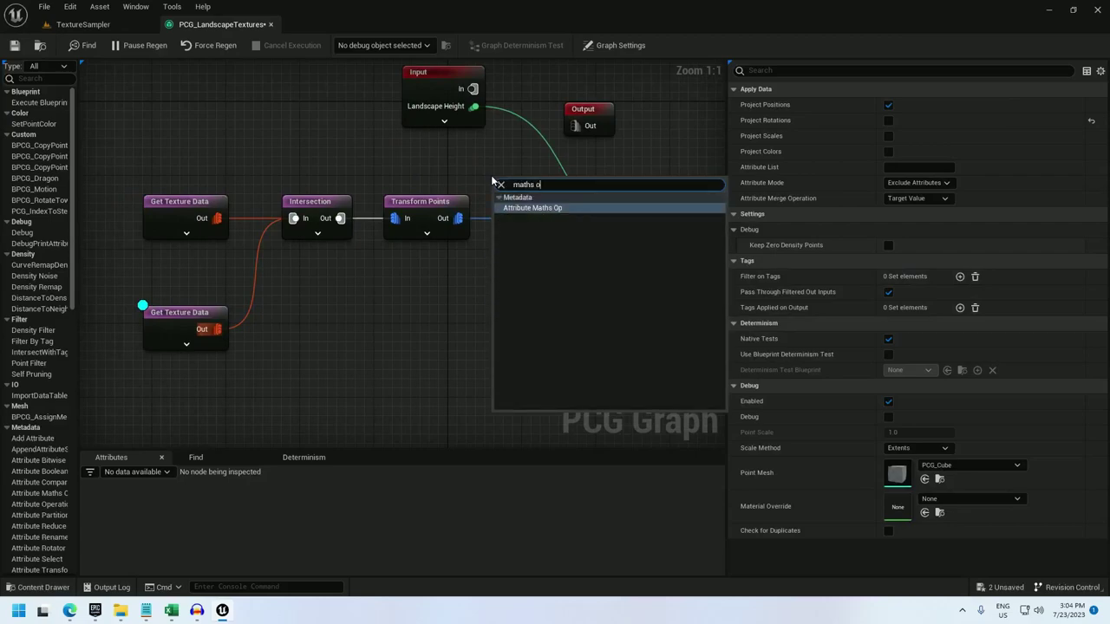
{"action": "key", "text": "Return"}
{"action": "left_click", "coordinate": [917, 104]}
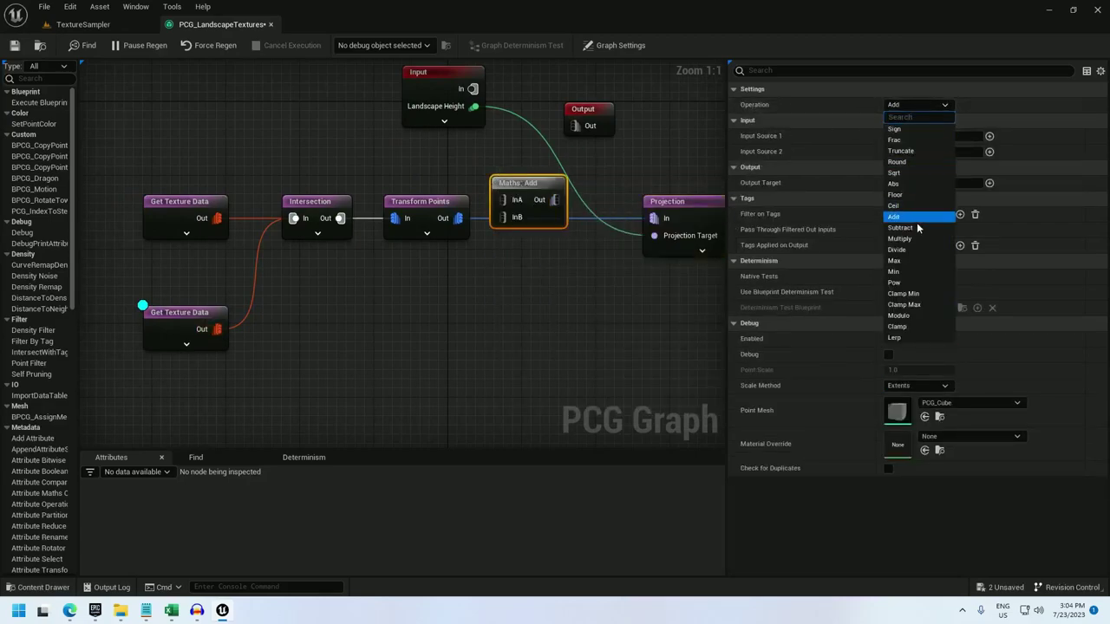
{"action": "left_click", "coordinate": [918, 240]}
Set Multiply's input sources to $Scale and $Density and output target to $Scale, and wire it between Transform Points and Projection.
{"action": "left_click", "coordinate": [924, 136]}
{"action": "type", "text": "$"}
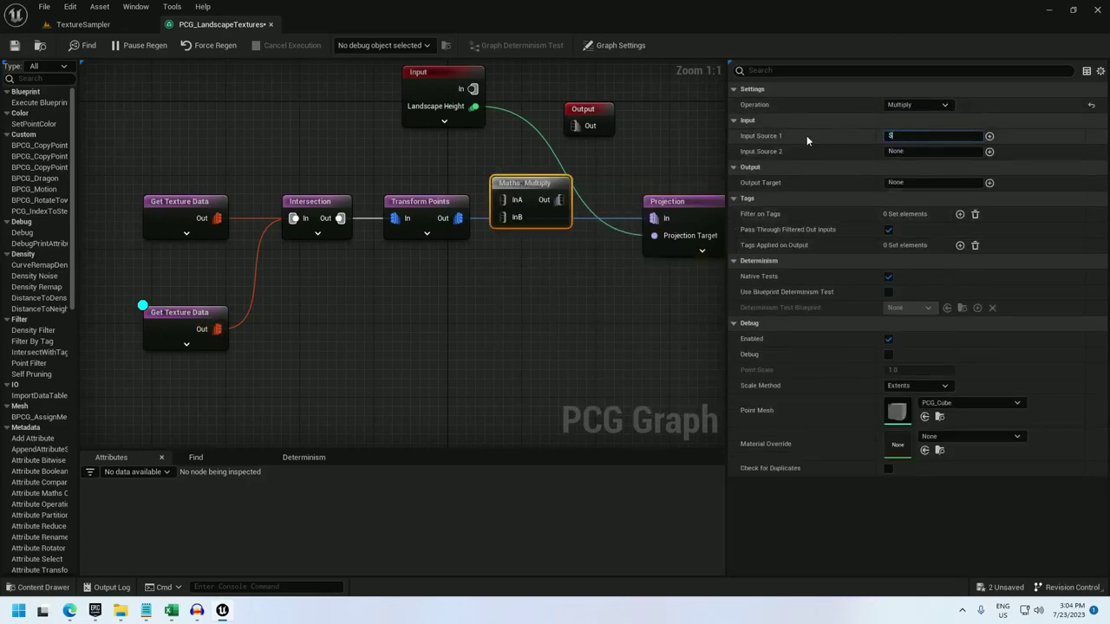
{"action": "type", "text": "Scale"}
{"action": "key", "text": "Tab"}
{"action": "type", "text": "$Density"}
{"action": "key", "text": "Tab"}
{"action": "type", "text": "$S"}
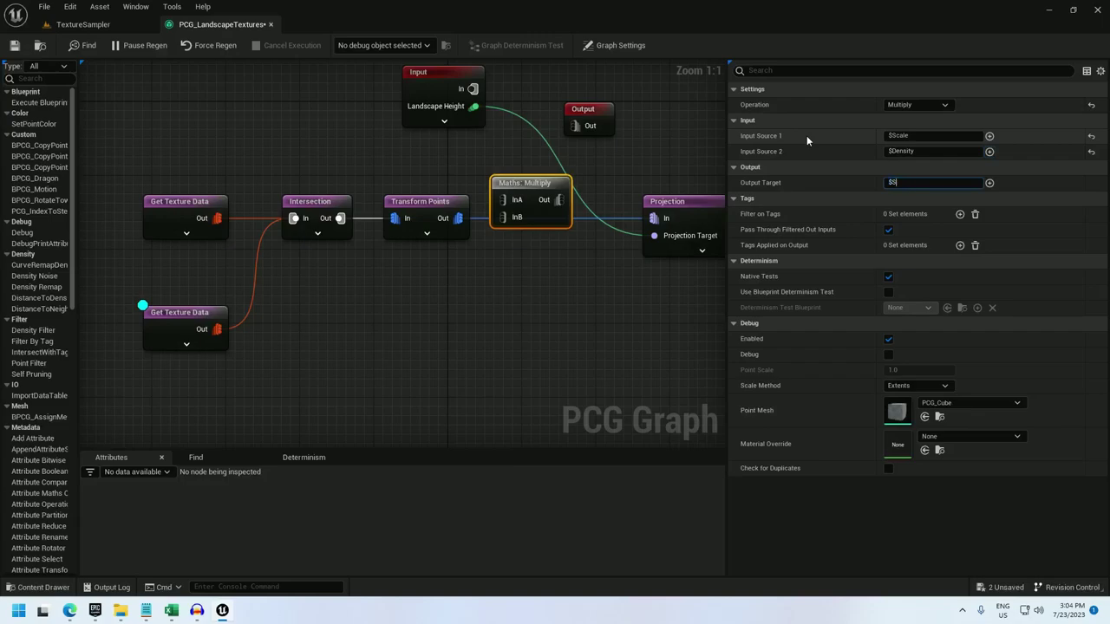
{"action": "type", "text": "cale"}
{"action": "key", "text": "Return"}
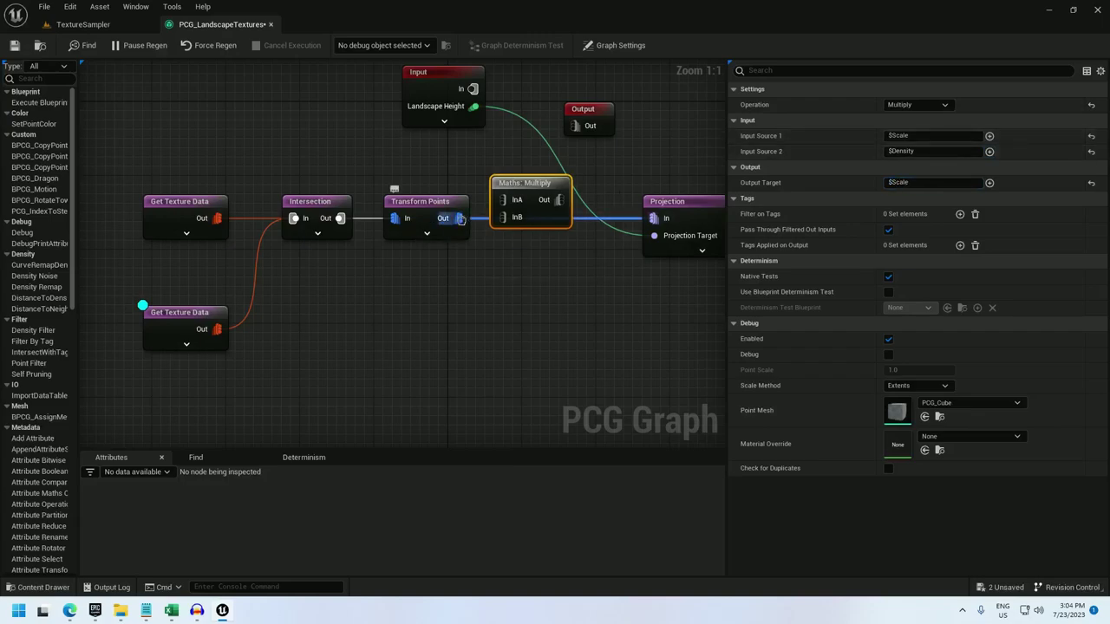
{"action": "left_click_drag", "start_coordinate": [547, 182], "coordinate": [559, 200]}
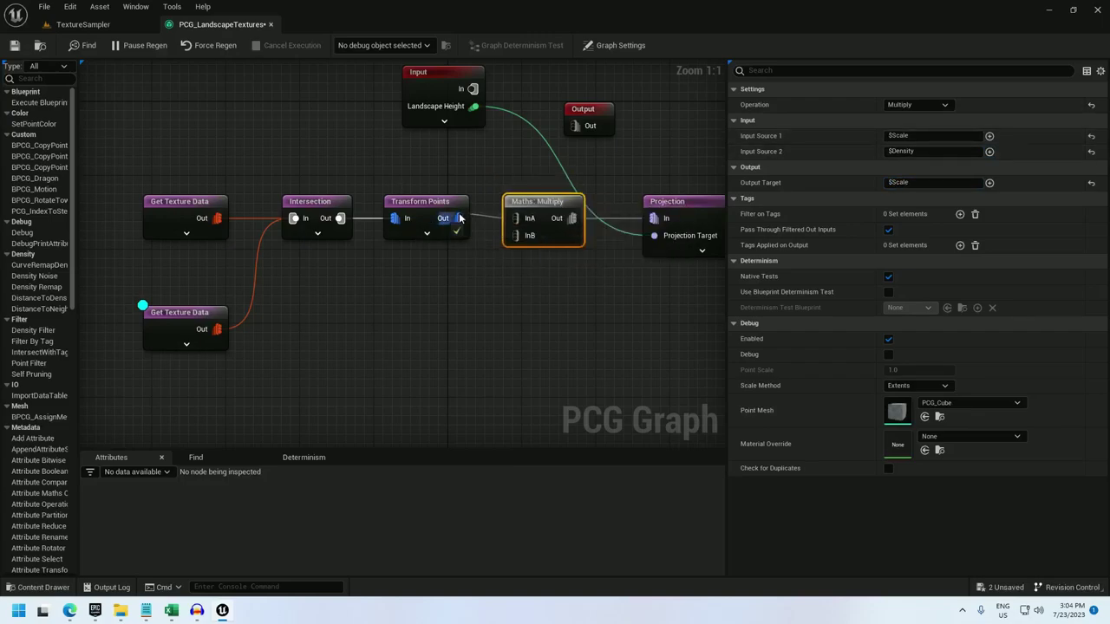
Turn off debug on the alpha-channel Get Texture Data node and inspect the density-scaled trees on the landscape.
{"action": "left_click", "coordinate": [113, 25]}
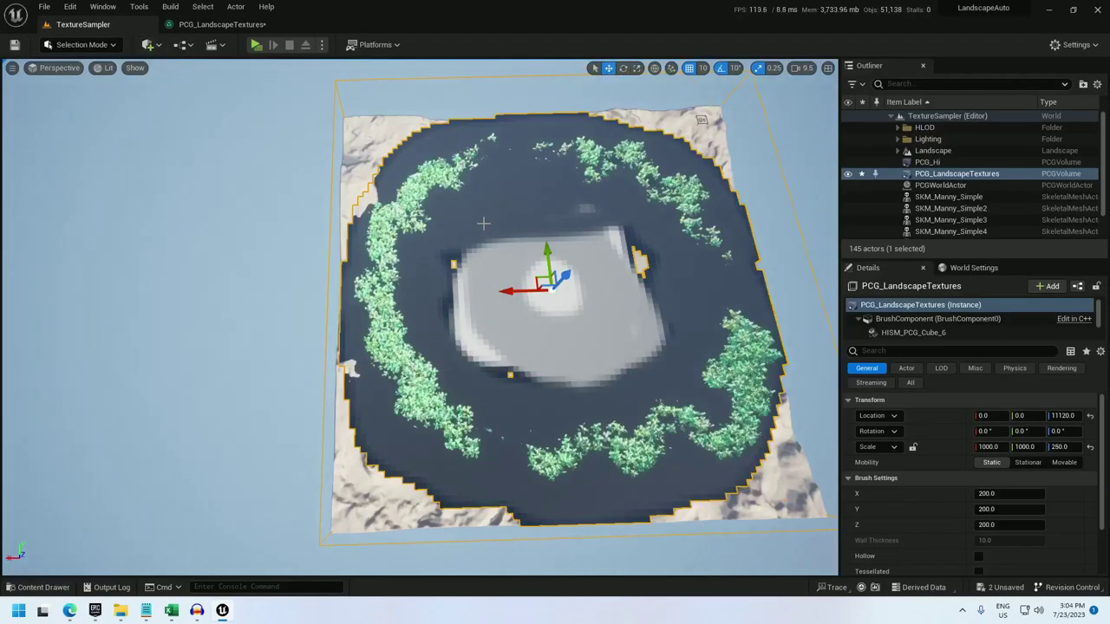
{"action": "left_click", "coordinate": [212, 25]}
{"action": "right_click", "coordinate": [178, 312]}
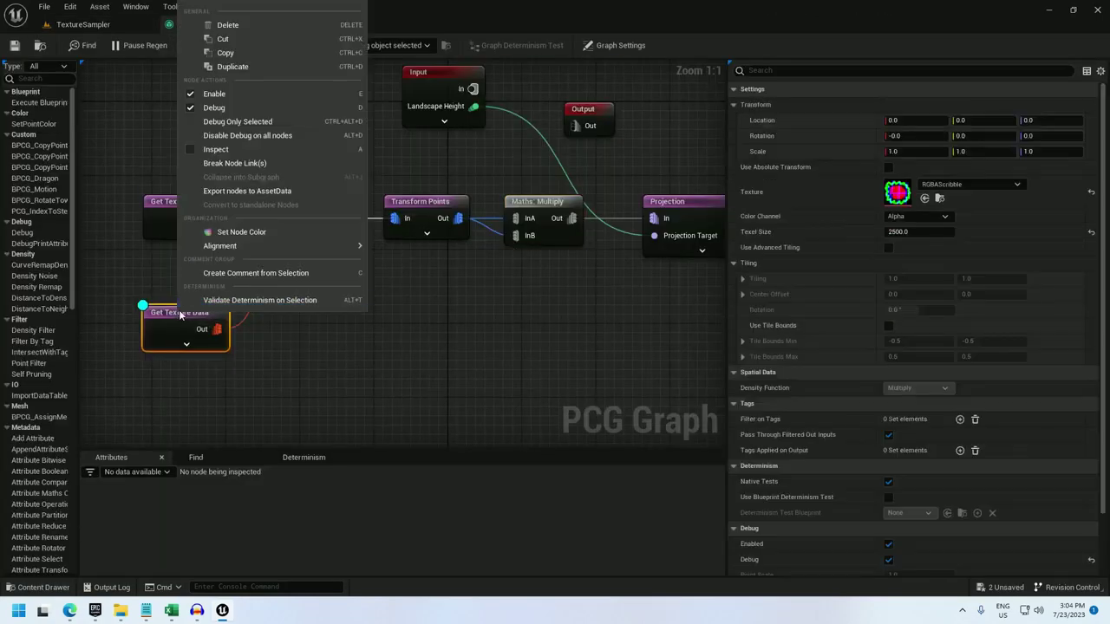
{"action": "left_click", "coordinate": [217, 108]}
{"action": "left_click", "coordinate": [119, 31]}
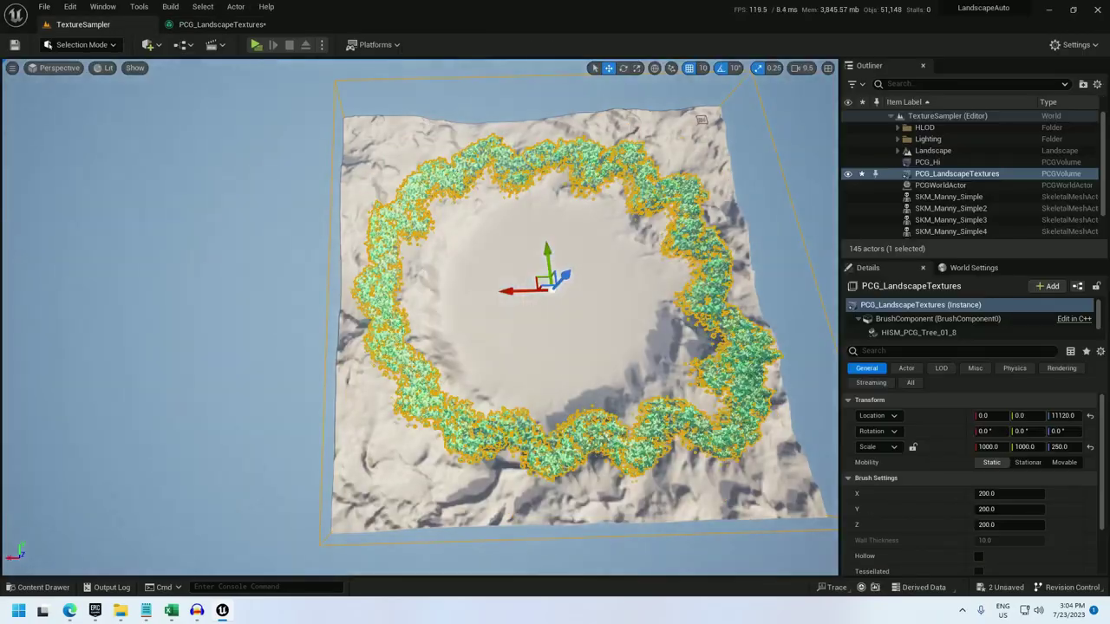
{"action": "mouse_move", "coordinate": [416, 295]}
{"action": "right_mouse_down"}
{"action": "mouse_move", "coordinate": [486, 282]}
{"action": "mouse_move", "coordinate": [555, 242]}
{"action": "mouse_move", "coordinate": [581, 208]}
{"action": "mouse_move", "coordinate": [381, 277]}
{"action": "mouse_move", "coordinate": [339, 273]}
{"action": "mouse_move", "coordinate": [347, 299]}
{"action": "mouse_move", "coordinate": [425, 308]}
{"action": "right_mouse_up"}
{"action": "key", "text": "w"}
{"action": "key", "text": "s"}
{"action": "right_click_drag", "start_coordinate": [378, 338], "coordinate": [367, 271]}
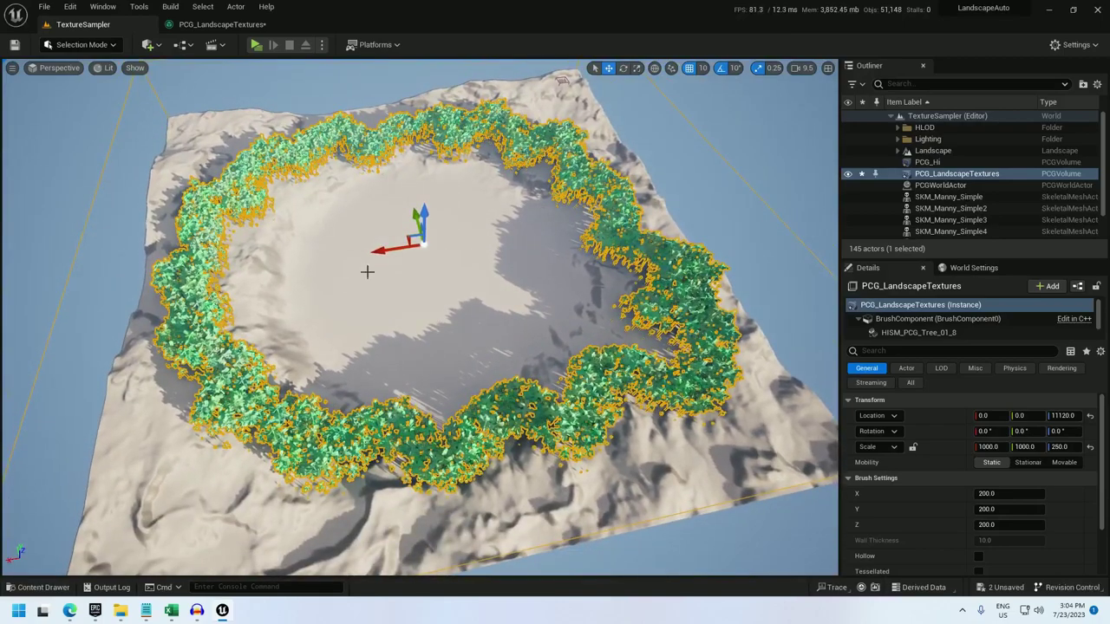
Duplicate the row from the green-channel Get Texture Data to the Static Mesh Spawner, placing the copy above the repositioned alpha-channel node.
{"action": "left_click", "coordinate": [217, 25]}
{"action": "scroll", "coordinate": [499, 317], "scroll_direction": "down", "scroll_amount": 6}
{"action": "left_click_drag", "start_coordinate": [341, 359], "coordinate": [369, 293]}
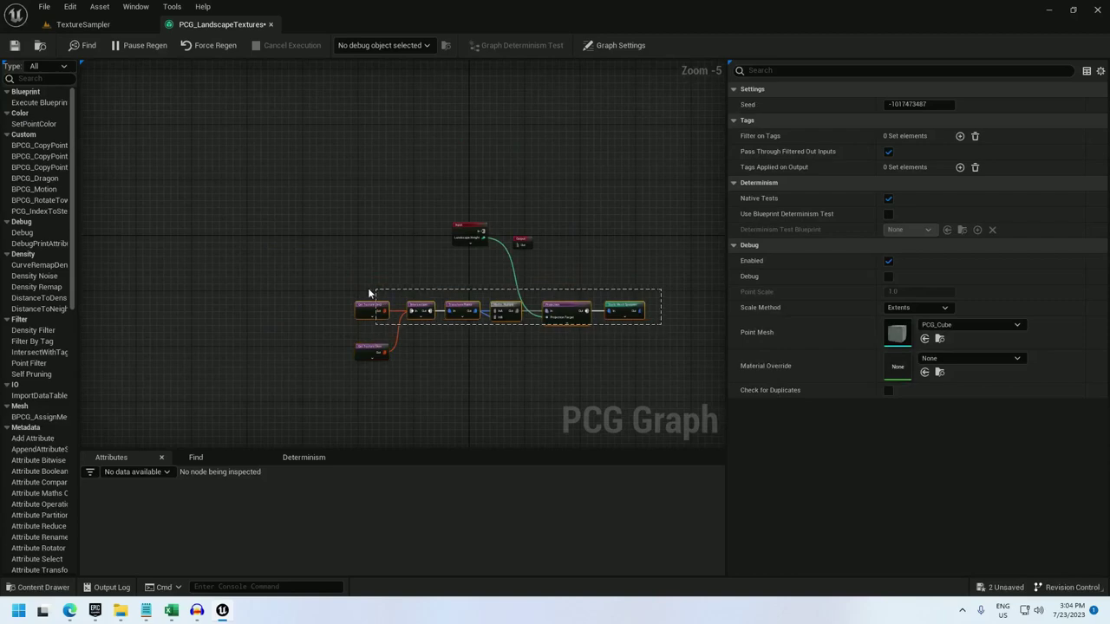
{"action": "left_click_drag", "start_coordinate": [371, 350], "coordinate": [431, 347]}
{"action": "key", "text": "ctrl+v"}
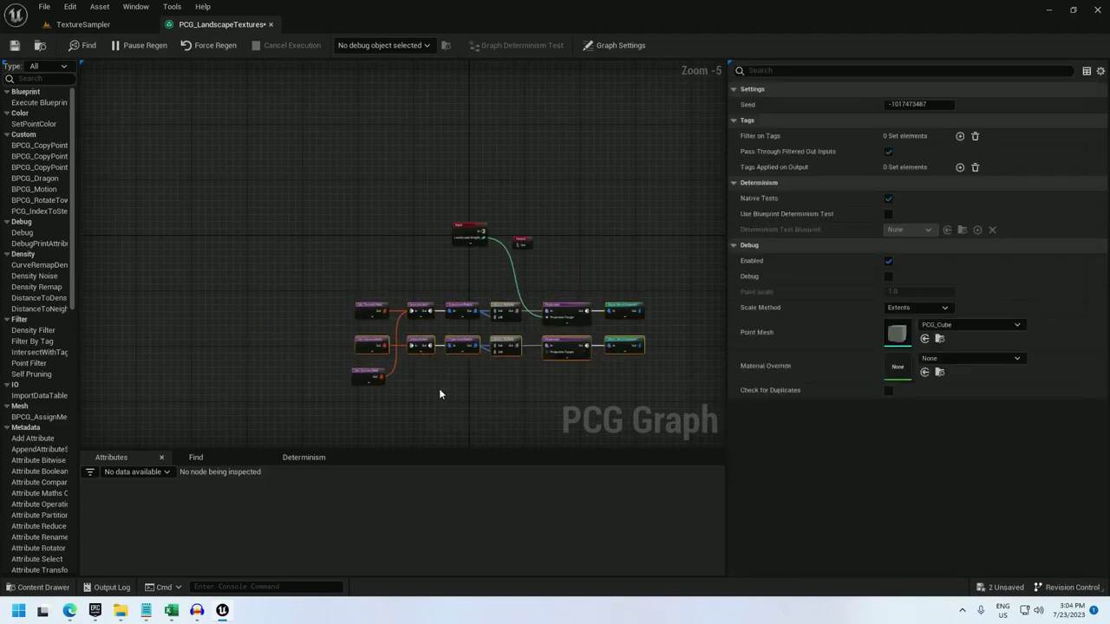
{"action": "scroll", "coordinate": [409, 302], "scroll_direction": "up", "scroll_amount": 3}
{"action": "left_click_drag", "start_coordinate": [312, 283], "coordinate": [316, 290]}
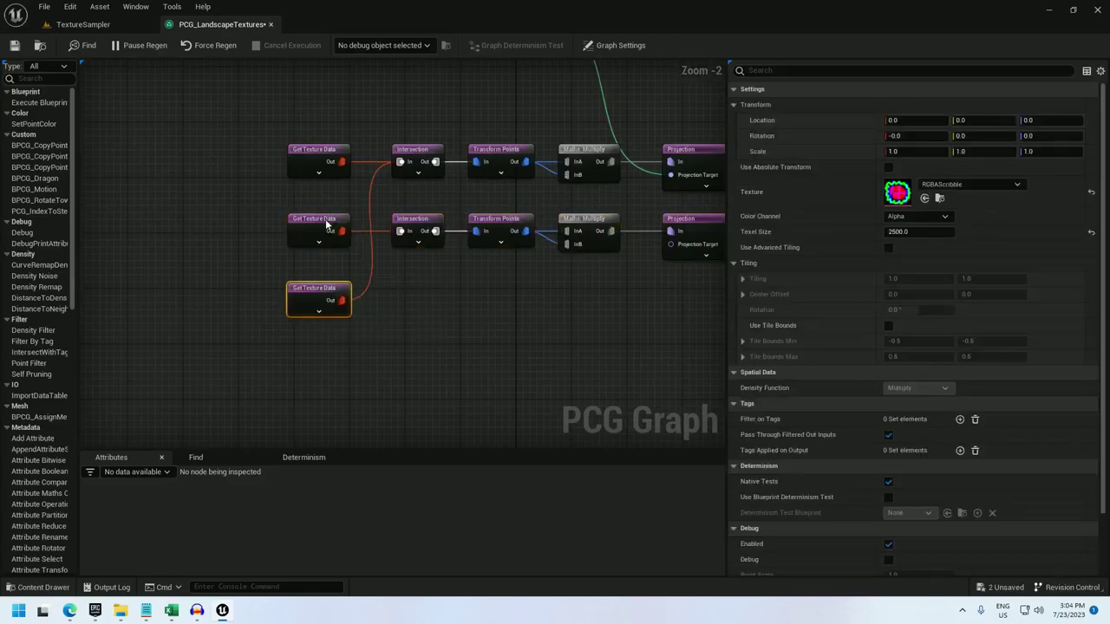
Set the color channel of the Get Texture Data node in the row just above the alpha-channel node to Blue.
{"action": "left_click", "coordinate": [326, 224]}
{"action": "left_click", "coordinate": [904, 219]}
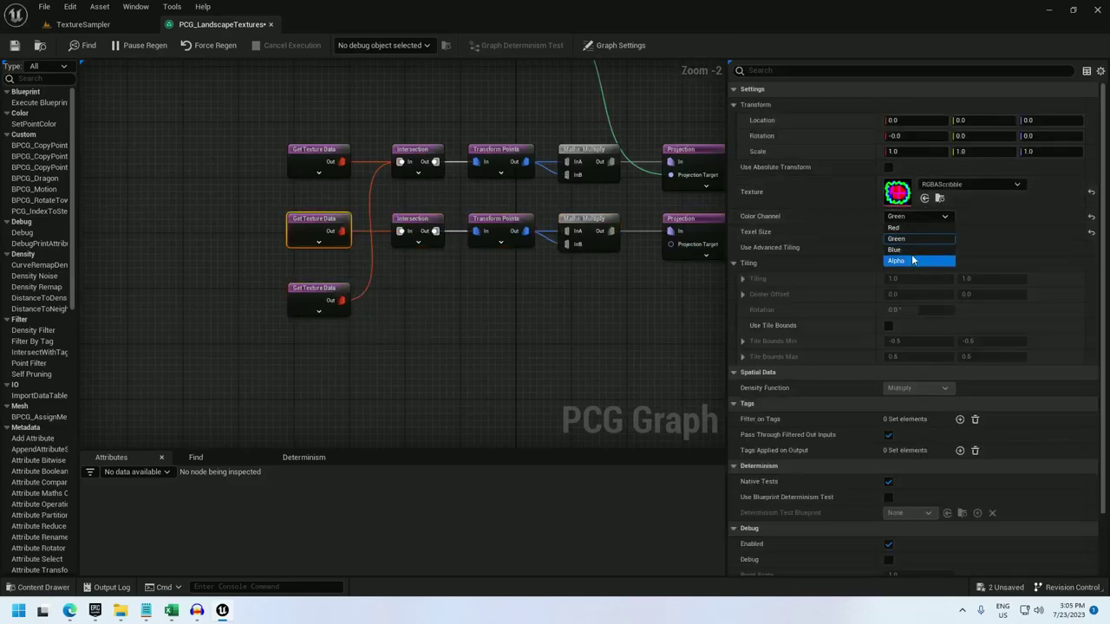
{"action": "left_click", "coordinate": [914, 251]}
Set the static mesh of the blue-channel row's Static Mesh Spawner to SM_Rock.
{"action": "right_click_drag", "start_coordinate": [576, 320], "coordinate": [267, 307]}
{"action": "left_click", "coordinate": [448, 219]}
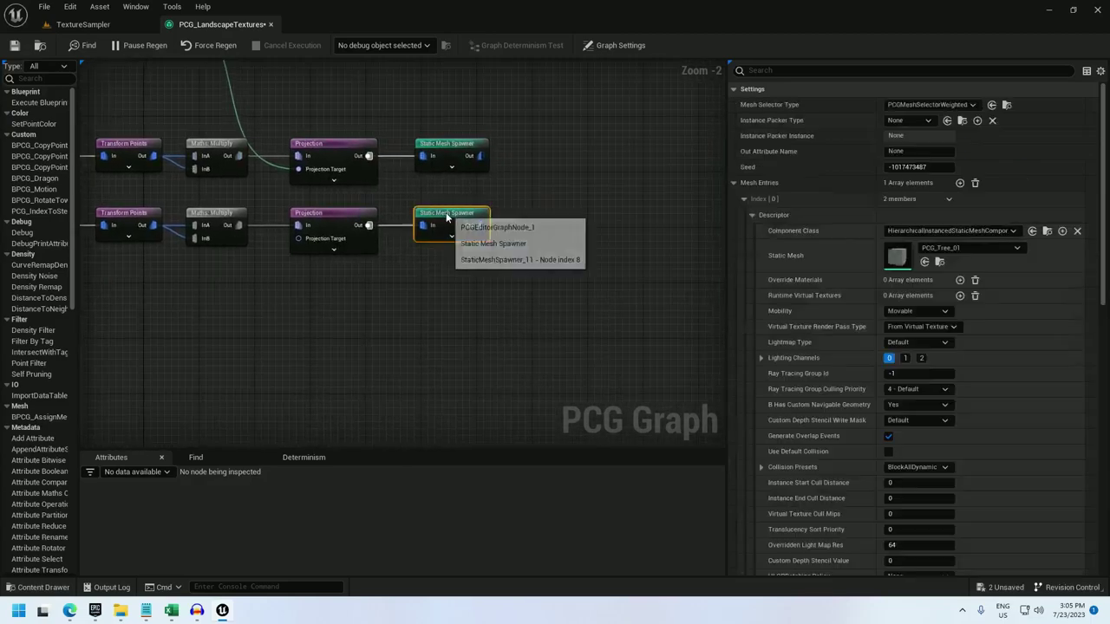
{"action": "left_click", "coordinate": [928, 252]}
{"action": "type", "text": "t"}
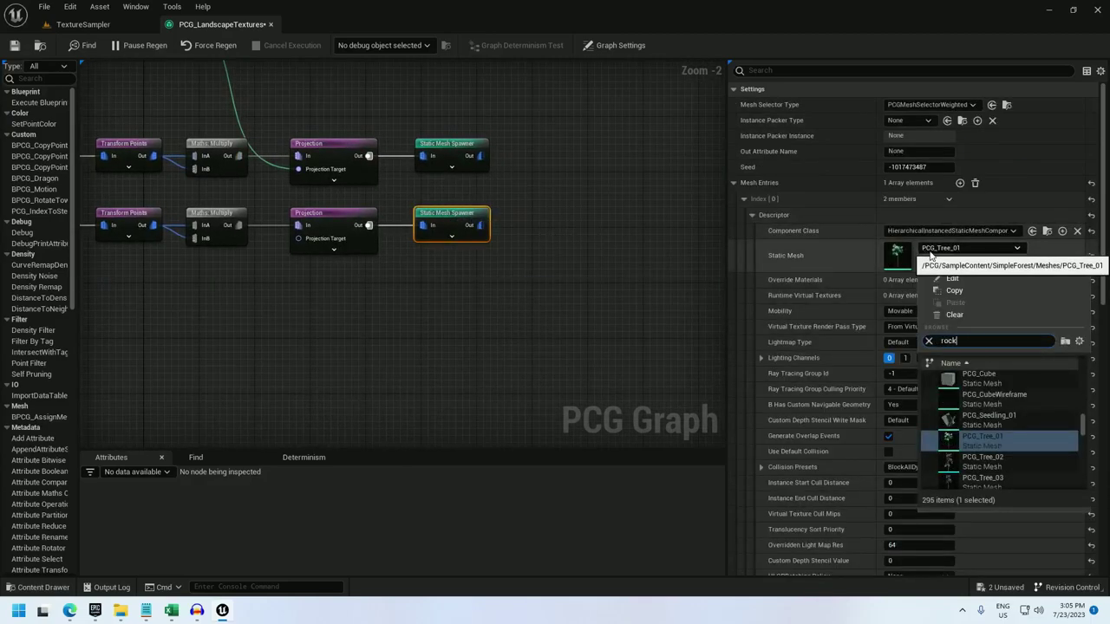
{"action": "left_click", "coordinate": [966, 385]}
Wire the Input node's Landscape output to the rock row's Projection Target and enable Project Rotations on that Projection node.
{"action": "right_click_drag", "start_coordinate": [315, 234], "coordinate": [428, 314]}
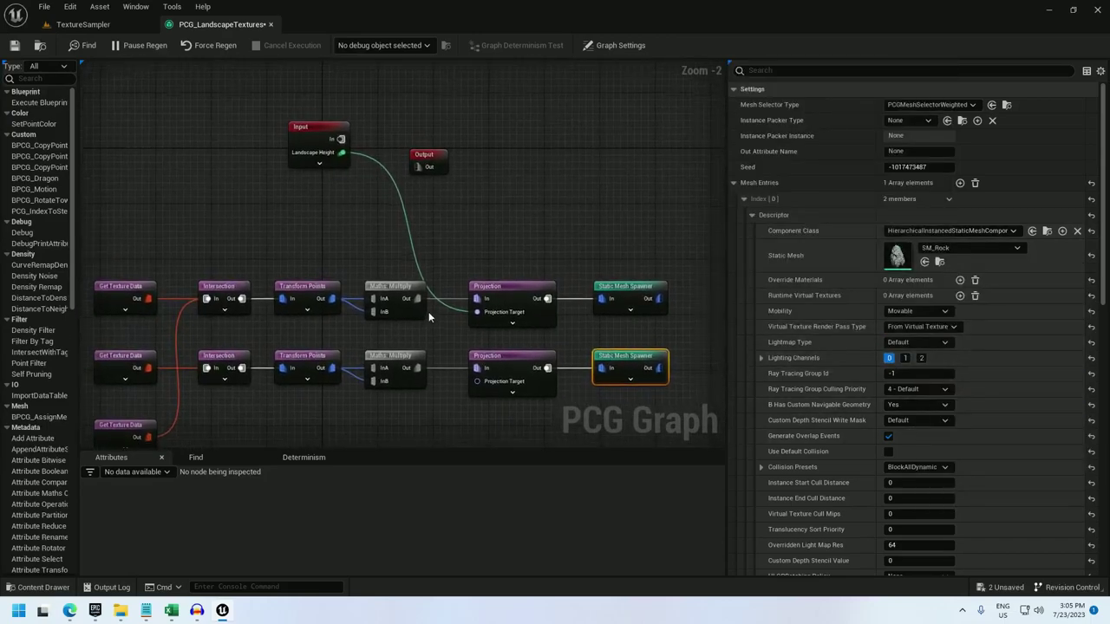
{"action": "left_click", "coordinate": [319, 162]}
{"action": "left_click_drag", "start_coordinate": [345, 196], "coordinate": [477, 382]}
{"action": "left_click", "coordinate": [507, 356]}
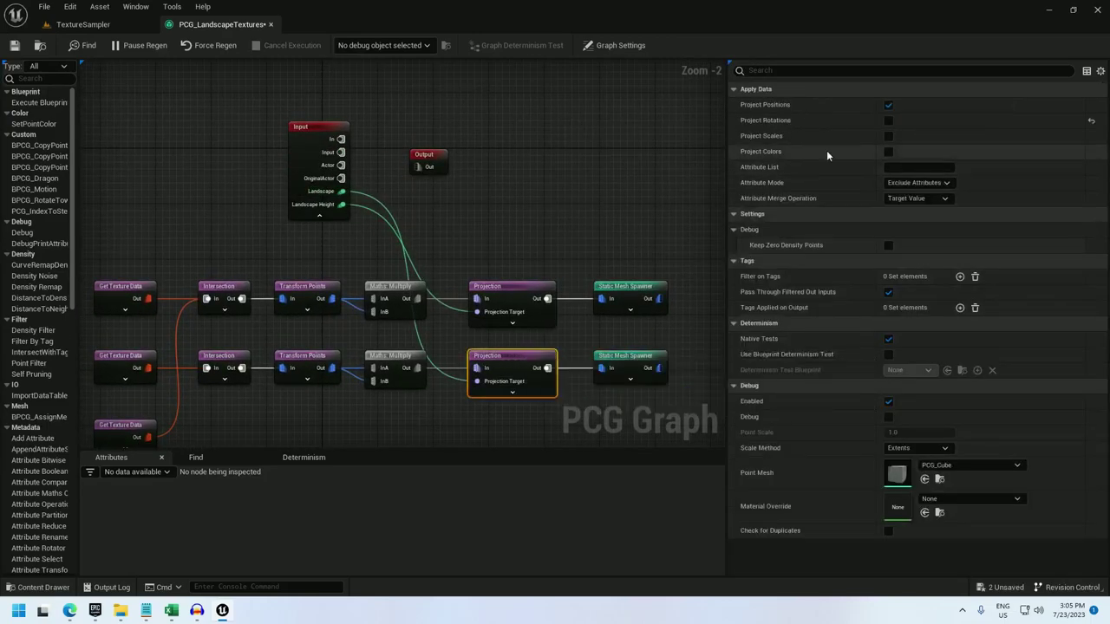
{"action": "left_click", "coordinate": [887, 122]}
{"action": "right_click_drag", "start_coordinate": [316, 358], "coordinate": [387, 283]}
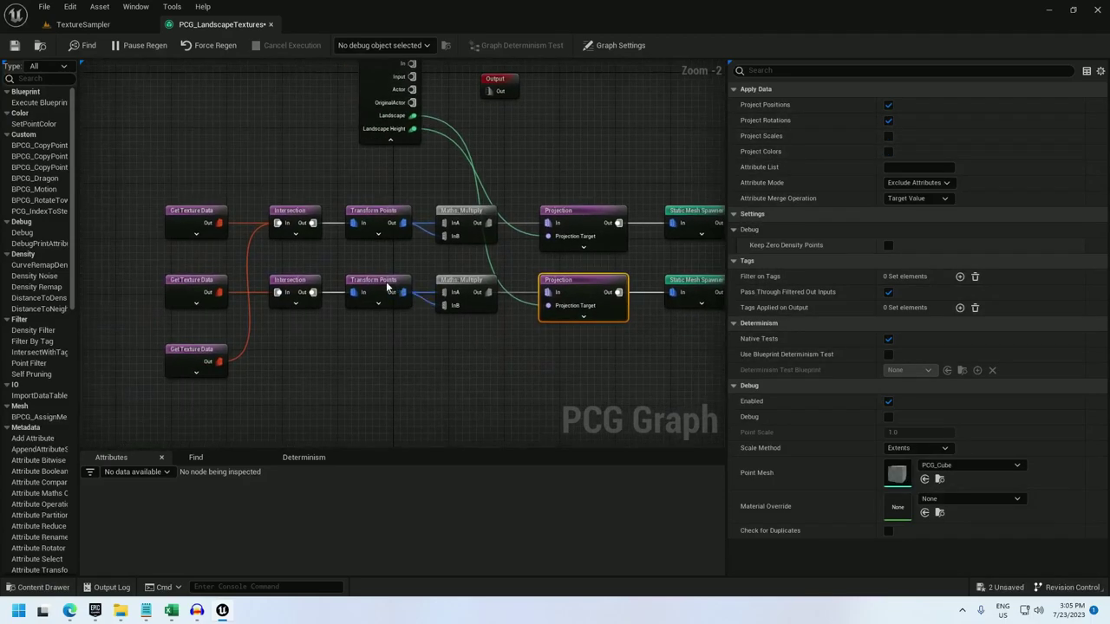
{"action": "left_click", "coordinate": [391, 140]}
Set the Z value of Rotation Max to 0 on the rock row's Transform Points and inspect the rocks on the landscape.
{"action": "left_click", "coordinate": [375, 280]}
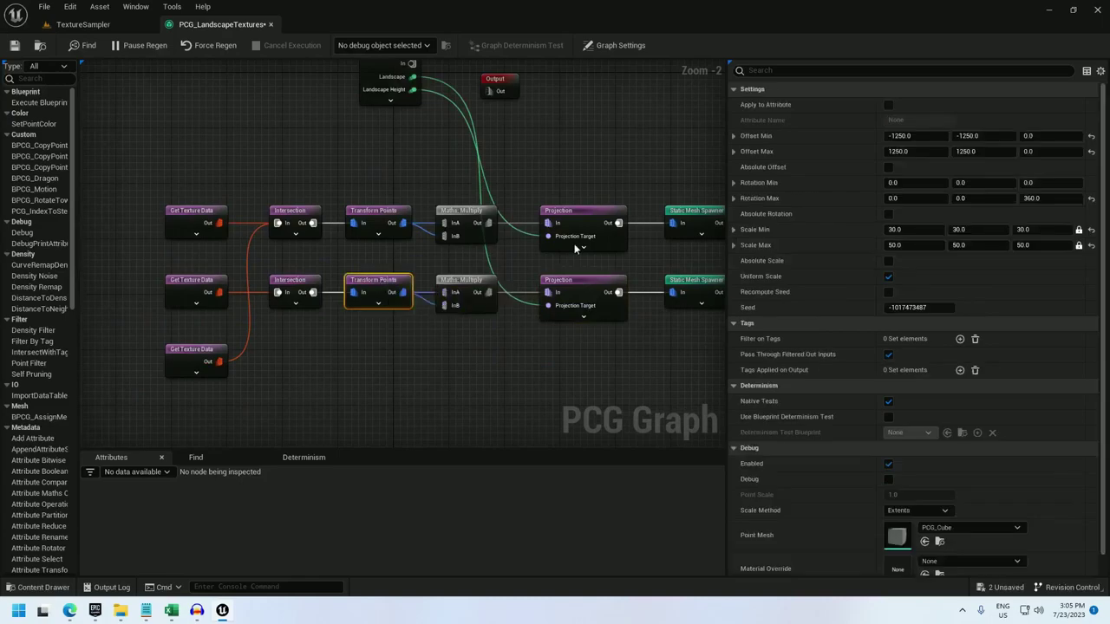
{"action": "left_click", "coordinate": [1045, 198]}
{"action": "type", "text": "0"}
{"action": "key", "text": "Return"}
{"action": "right_click_drag", "start_coordinate": [621, 372], "coordinate": [425, 360]}
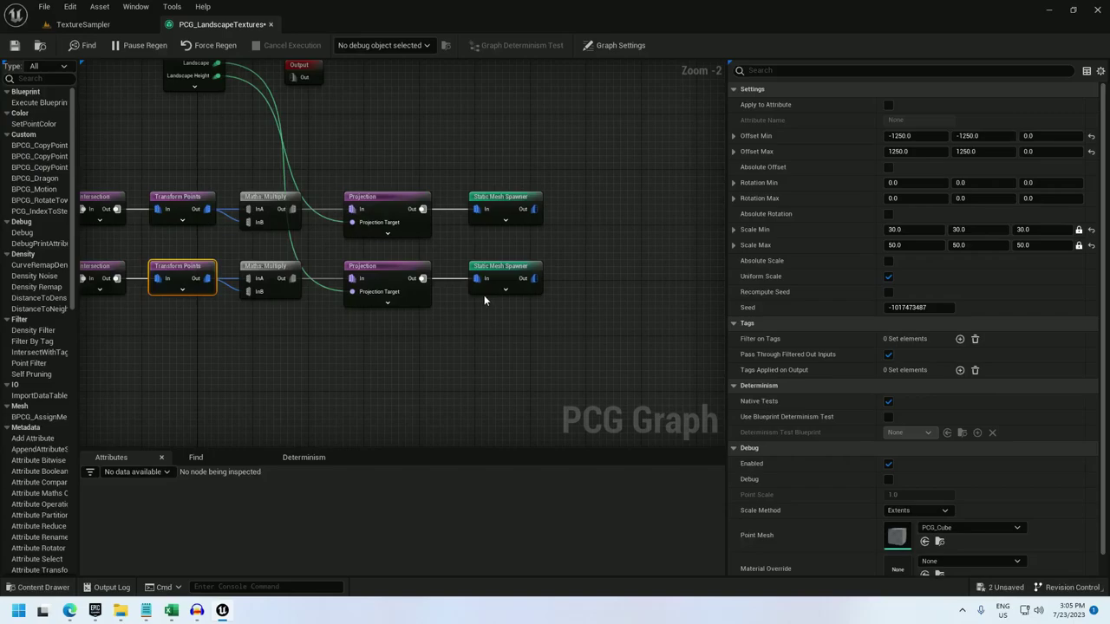
{"action": "left_click", "coordinate": [91, 26]}
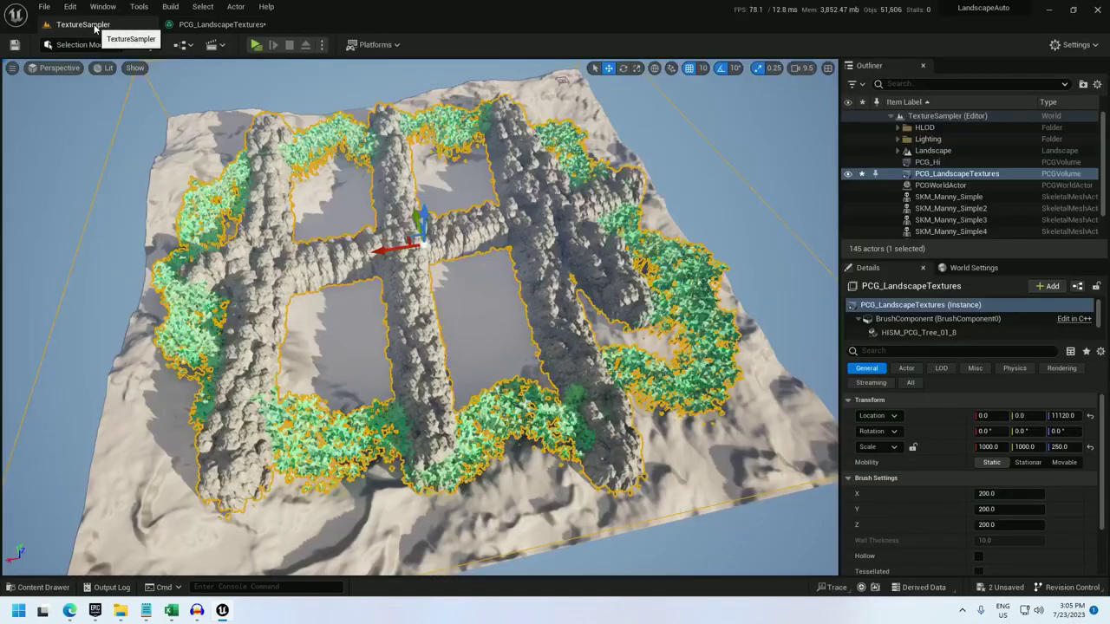
{"action": "key", "text": "w"}
{"action": "right_click_drag", "start_coordinate": [580, 293], "coordinate": [581, 356]}
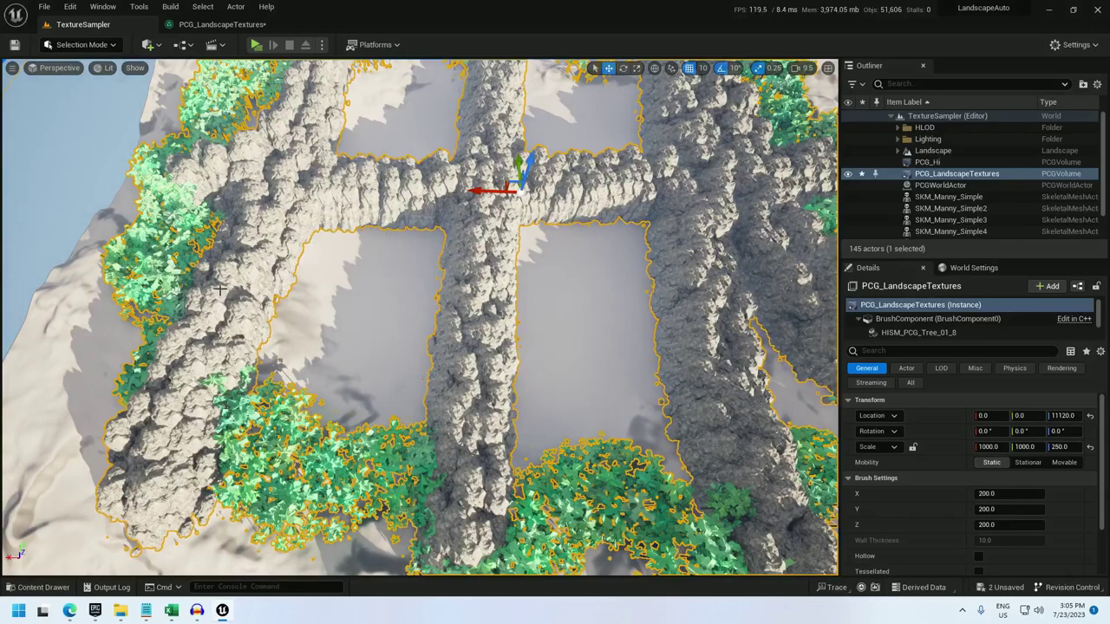
Wire the alpha-channel Get Texture Data into the rock row's Intersection node and check the rocks in the level.
{"action": "left_click", "coordinate": [222, 25]}
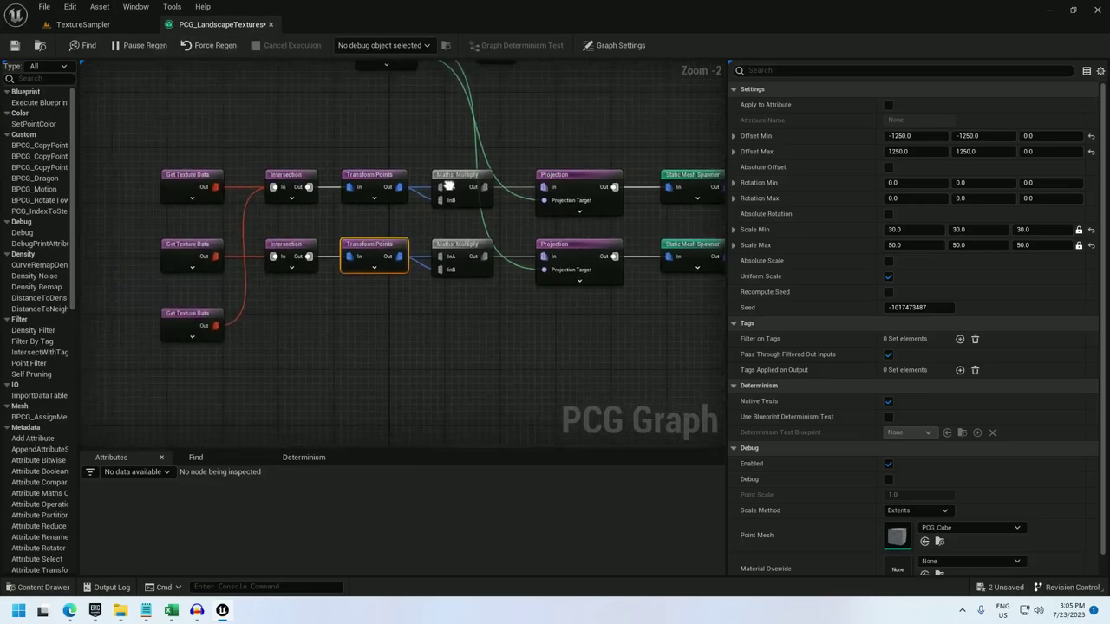
{"action": "left_click_drag", "start_coordinate": [391, 242], "coordinate": [334, 317]}
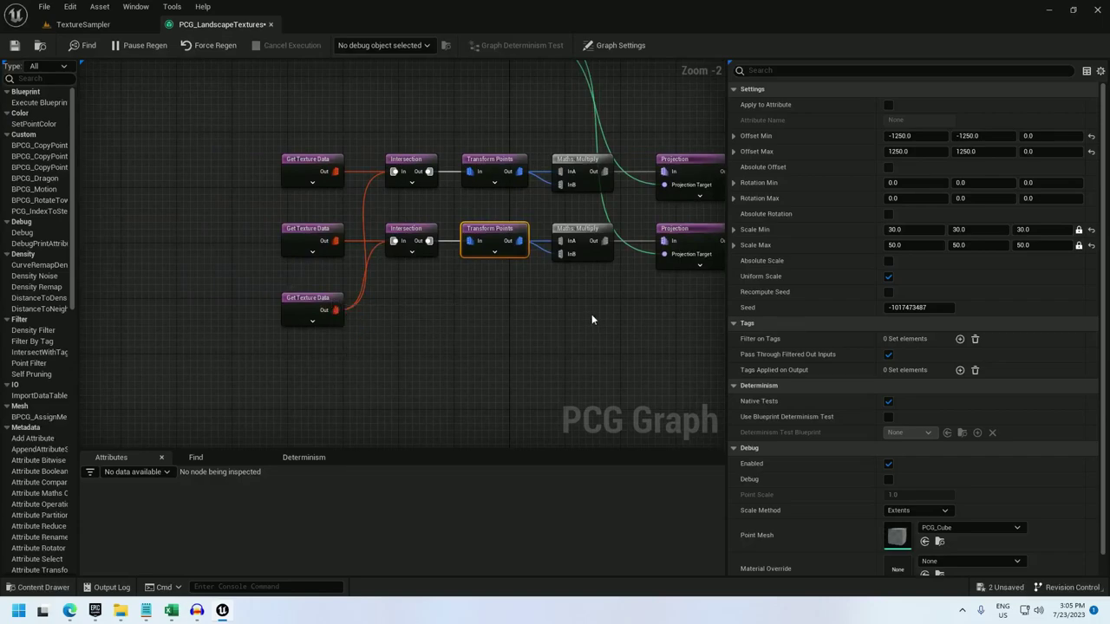
{"action": "right_click_drag", "start_coordinate": [592, 314], "coordinate": [425, 293]}
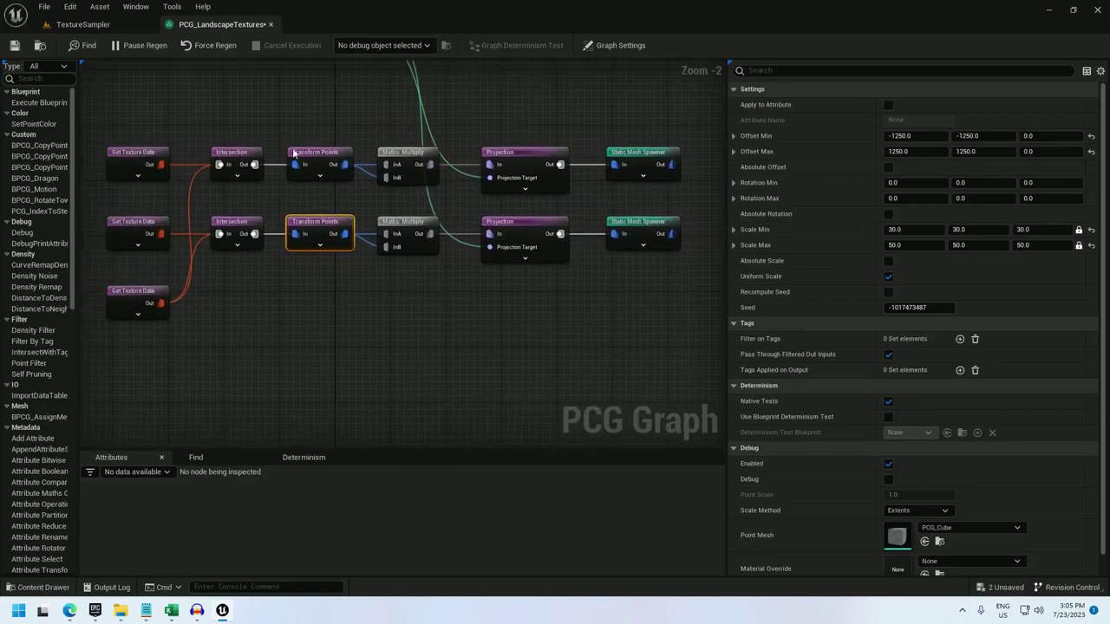
{"action": "left_click", "coordinate": [83, 24]}
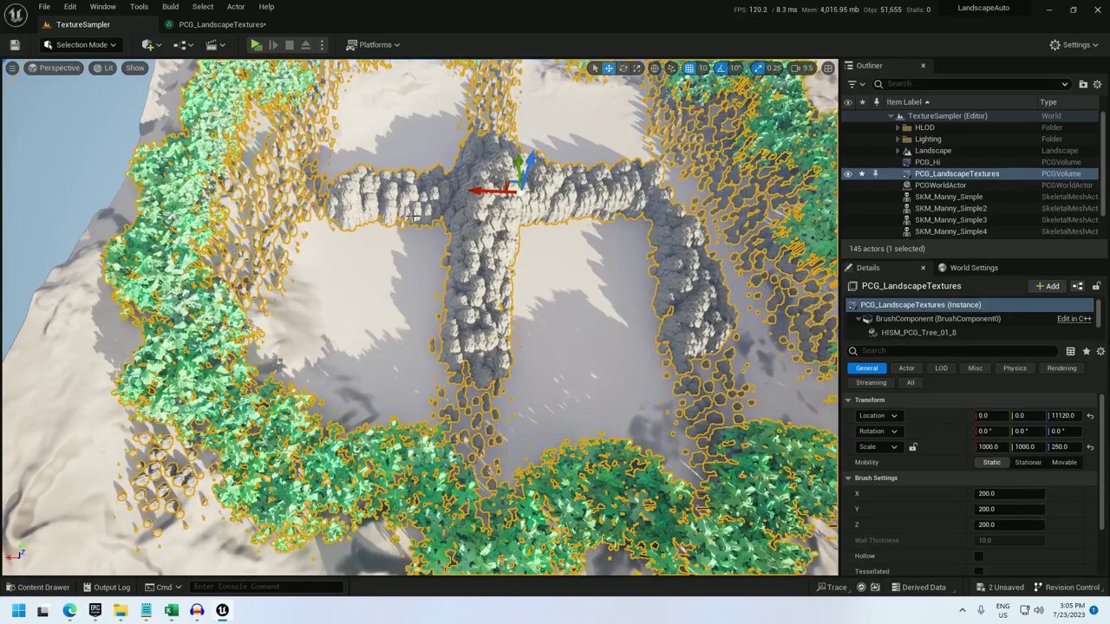
Insert a second Transform Points node in the rock row, wired between Projection and the repositioned Static Mesh Spawner.
{"action": "left_click", "coordinate": [223, 23]}
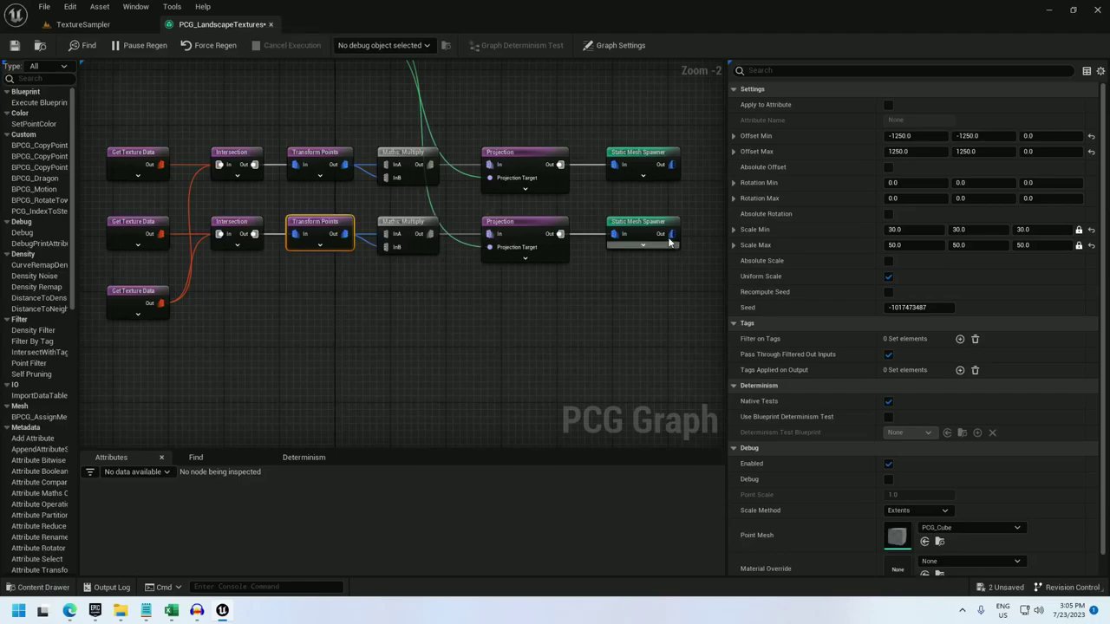
{"action": "left_click", "coordinate": [631, 229]}
{"action": "left_click_drag", "start_coordinate": [631, 230], "coordinate": [713, 232]}
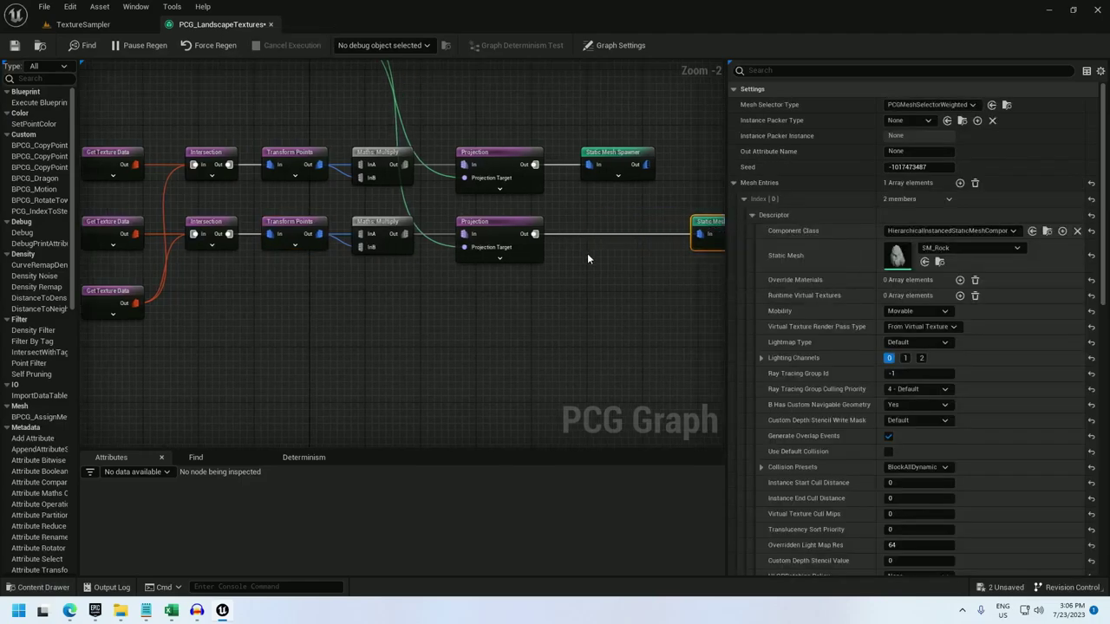
{"action": "left_click", "coordinate": [488, 231]}
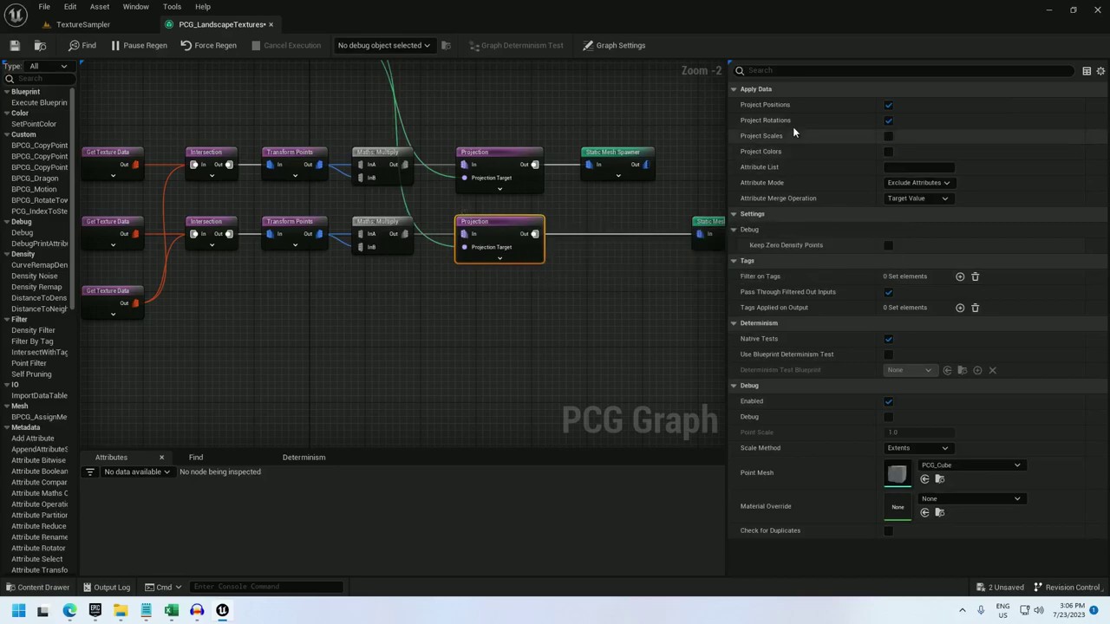
{"action": "right_click", "coordinate": [581, 278]}
{"action": "type", "text": "transform po"}
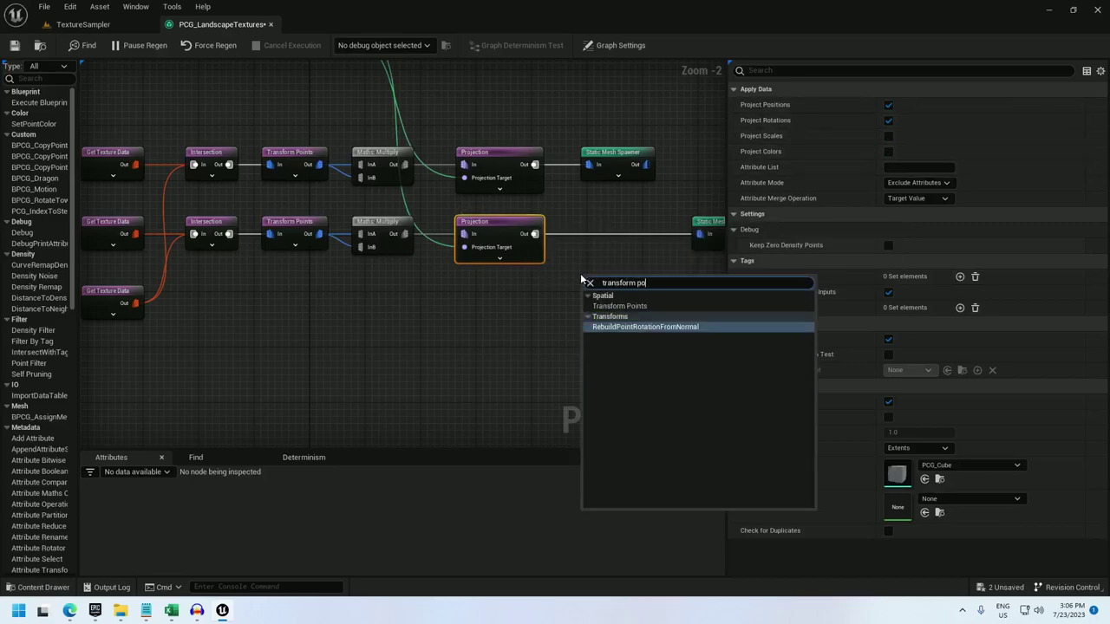
{"action": "key", "text": "Return"}
{"action": "left_click_drag", "start_coordinate": [700, 234], "coordinate": [545, 303], "text": "ctrl"}
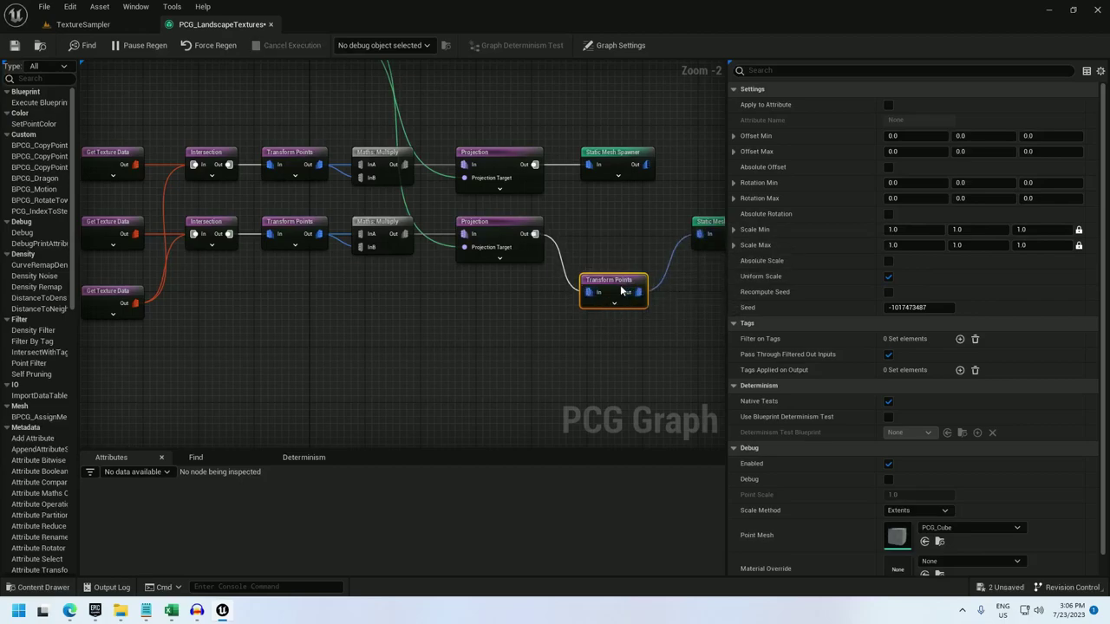
{"action": "left_click_drag", "start_coordinate": [617, 286], "coordinate": [617, 228]}
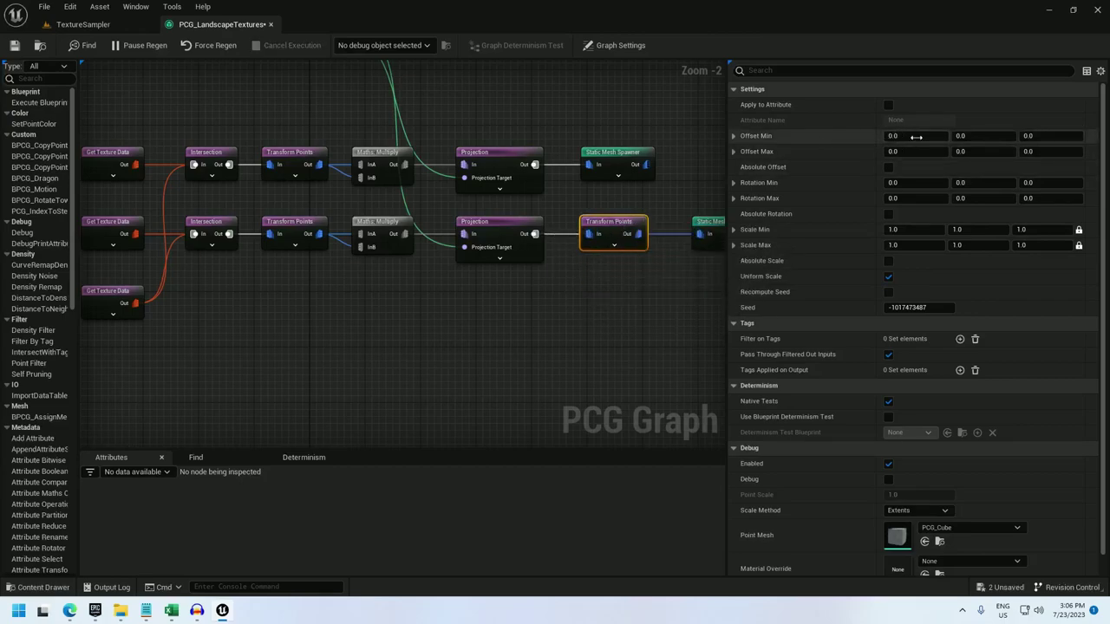
Set the new Transform Points node's Rotation Min to -45, -45, 0 and Rotation Max to 45, 45, 360.
{"action": "left_click", "coordinate": [902, 185]}
{"action": "type", "text": "-"}
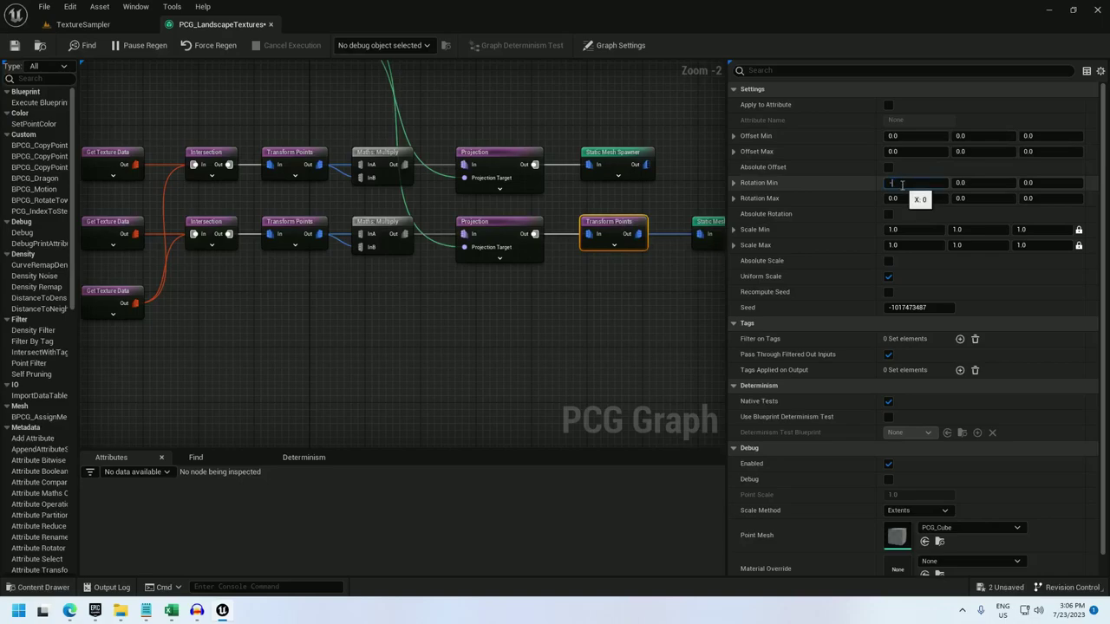
{"action": "type", "text": "45"}
{"action": "left_click", "coordinate": [904, 199]}
{"action": "type", "text": "45"}
{"action": "left_click", "coordinate": [984, 185]}
{"action": "type", "text": "-45"}
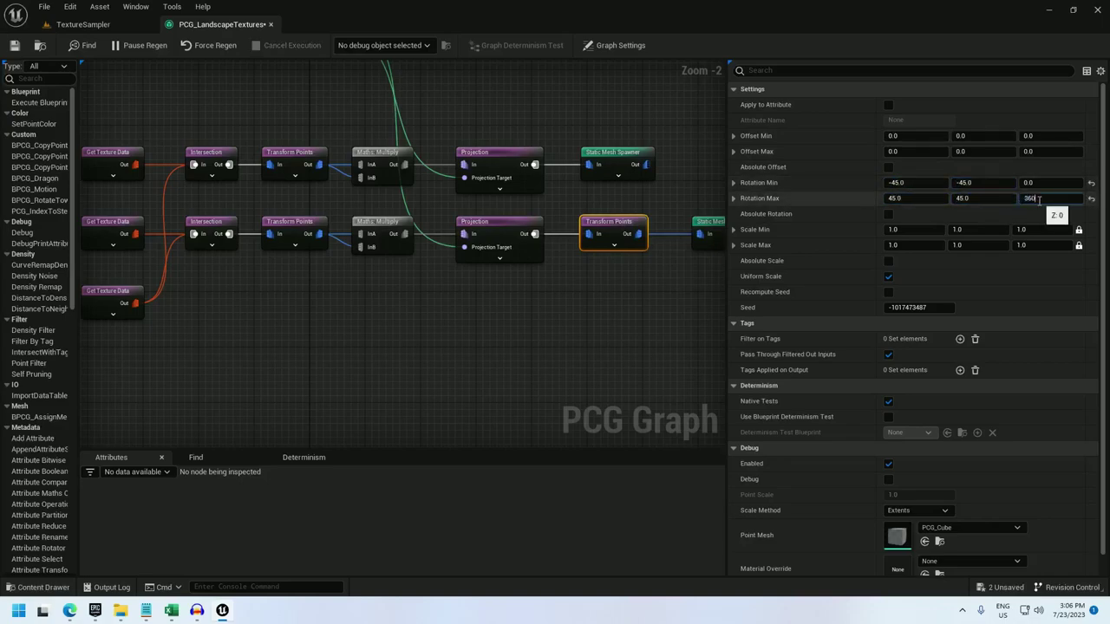
{"action": "left_click", "coordinate": [1039, 198]}
{"action": "type", "text": "360"}
{"action": "key", "text": "Return"}
Unlock the Scale Min and Scale Max proportions and turn off Uniform Scale on the rock row's first Transform Points node.
{"action": "right_click_drag", "start_coordinate": [323, 224], "coordinate": [436, 227]}
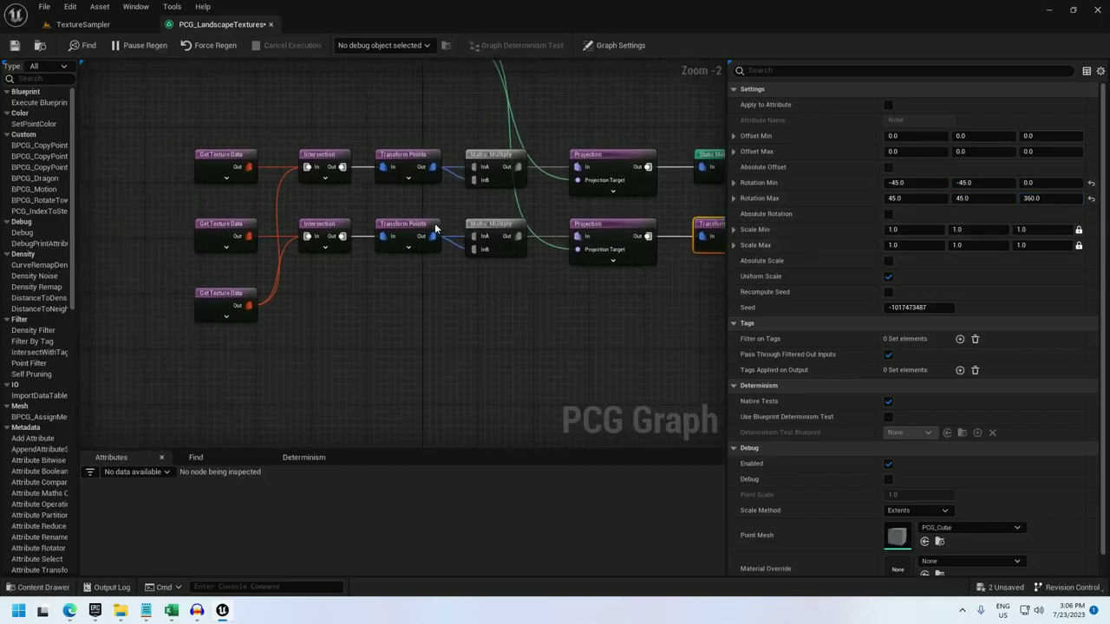
{"action": "left_click", "coordinate": [433, 228]}
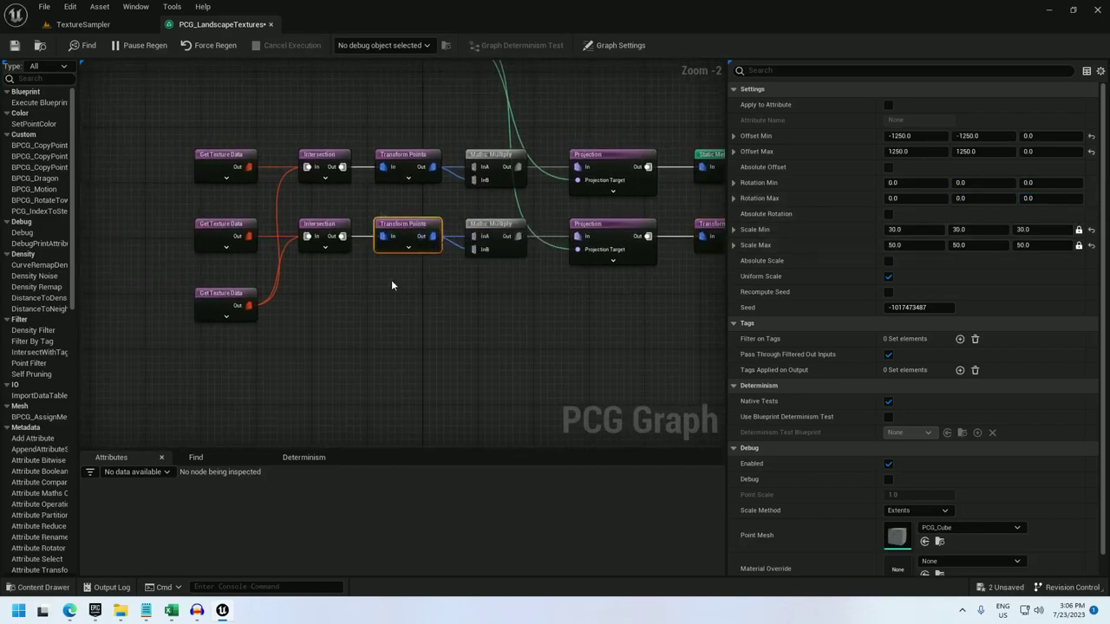
{"action": "left_click", "coordinate": [1079, 232]}
{"action": "left_click", "coordinate": [1079, 246]}
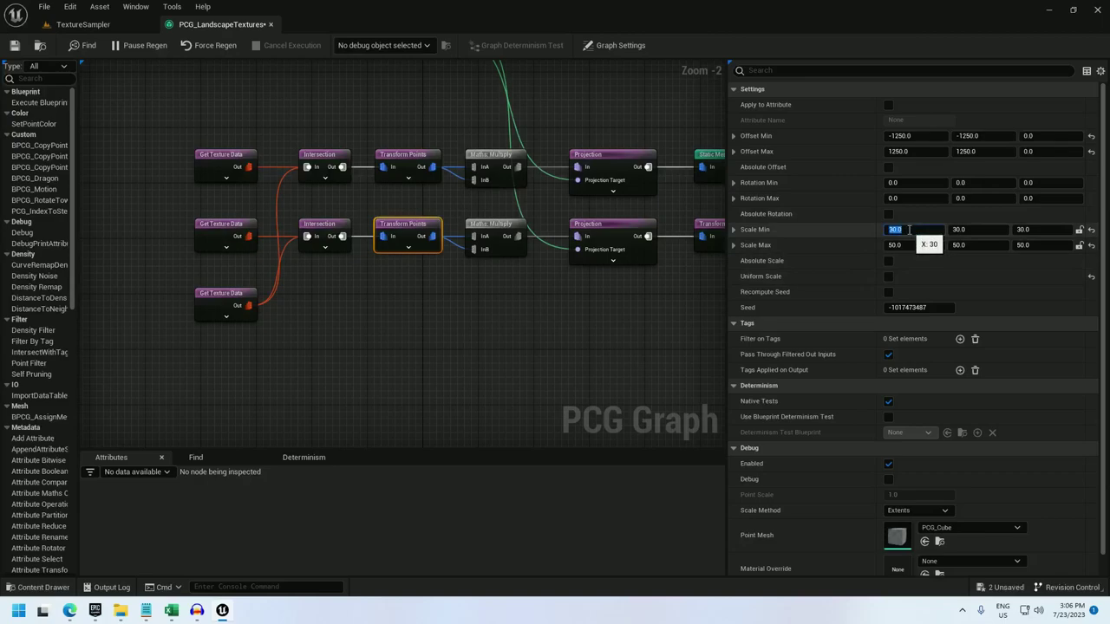
Set that node's Scale Min to 10, 10, 40 and Scale Max to 20, 20, 60, and inspect the rocks on the landscape.
{"action": "type", "text": "10"}
{"action": "left_click", "coordinate": [929, 245]}
{"action": "type", "text": "201"}
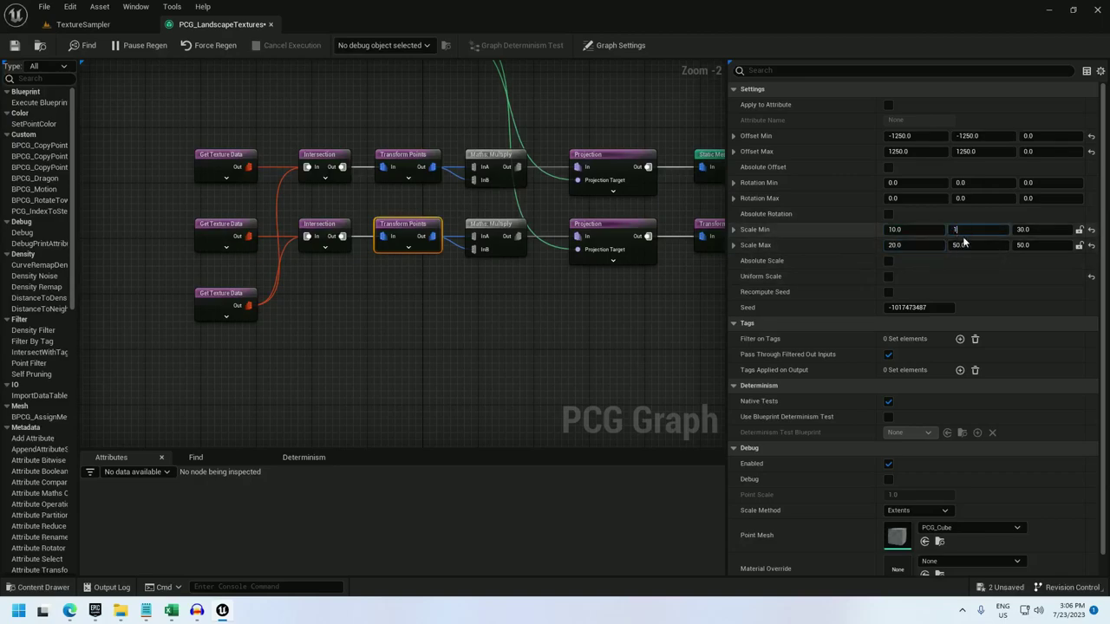
{"action": "type", "text": "0"}
{"action": "left_click", "coordinate": [961, 246]}
{"action": "type", "text": "40"}
{"action": "key", "text": "Return"}
{"action": "left_click", "coordinate": [1037, 245]}
{"action": "type", "text": "60"}
{"action": "key", "text": "Return"}
{"action": "left_click", "coordinate": [83, 24]}
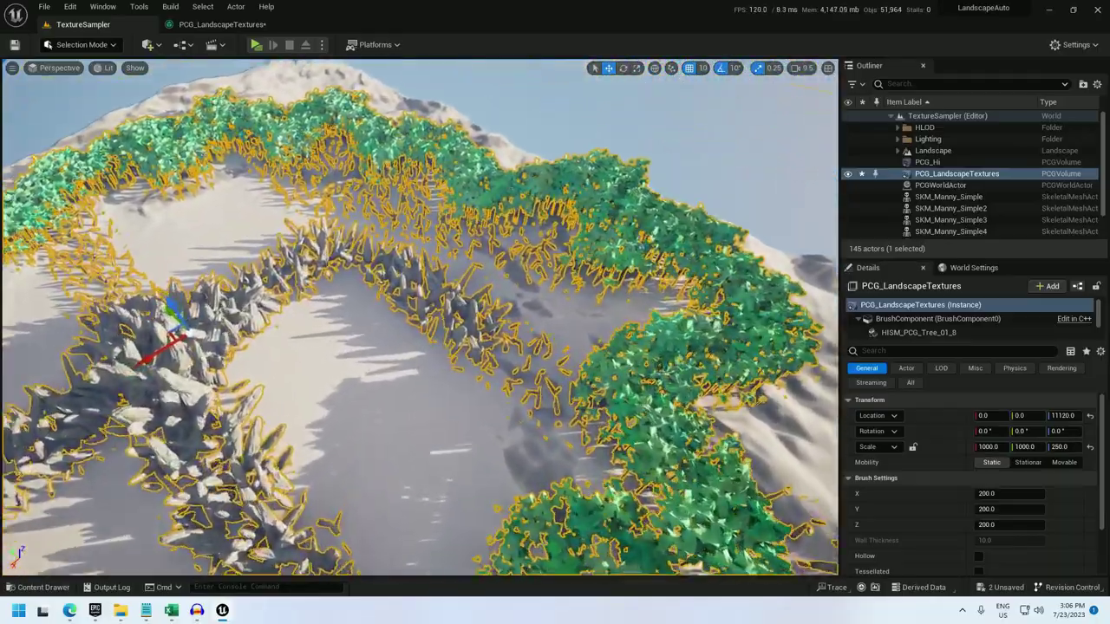
{"action": "key", "text": "w"}
{"action": "right_click_drag", "start_coordinate": [421, 317], "coordinate": [368, 375]}
{"action": "scroll", "coordinate": [391, 334], "scroll_direction": "down", "scroll_amount": 1}
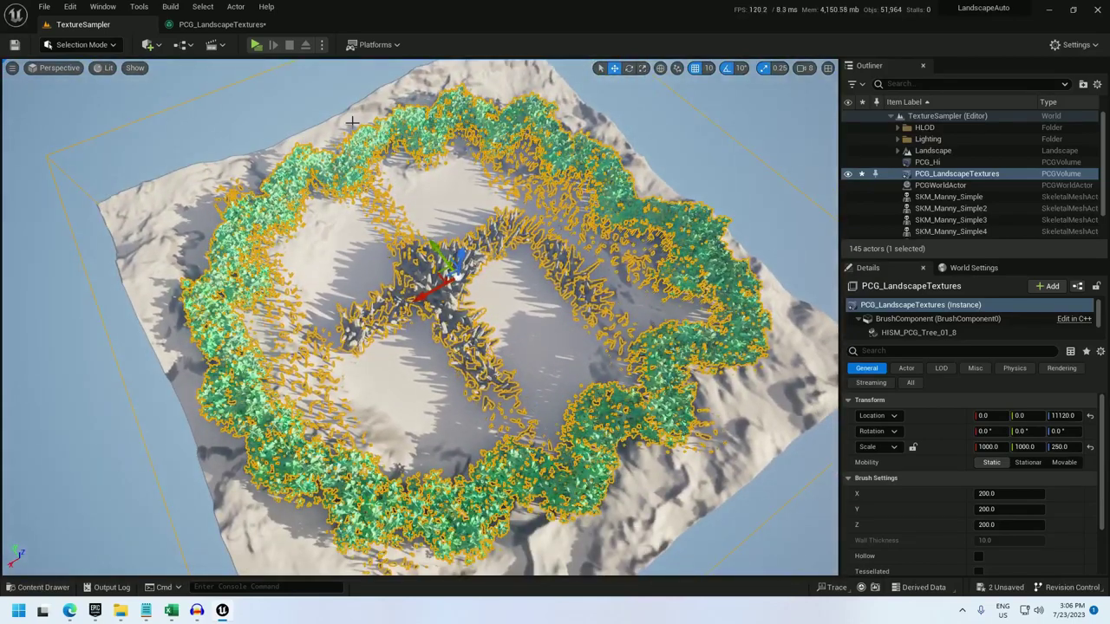
Duplicate the green-channel tree row from Get Texture Data to Static Mesh Spawner and align the copy directly above the original.
{"action": "left_click", "coordinate": [204, 26]}
{"action": "right_click_drag", "start_coordinate": [330, 262], "coordinate": [353, 191]}
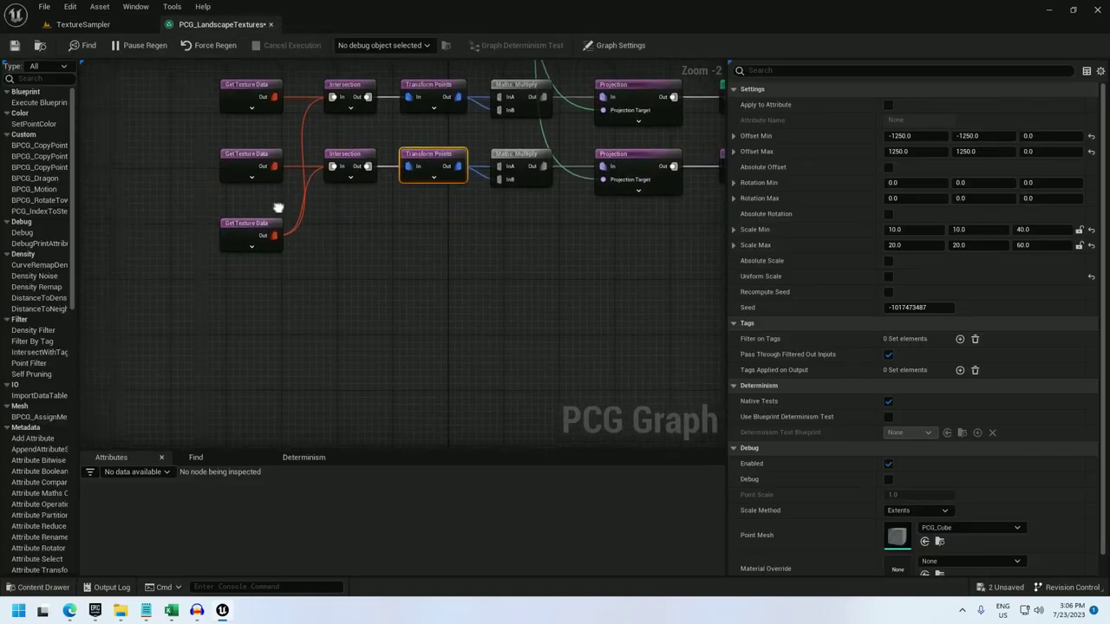
{"action": "right_click_drag", "start_coordinate": [278, 208], "coordinate": [239, 348]}
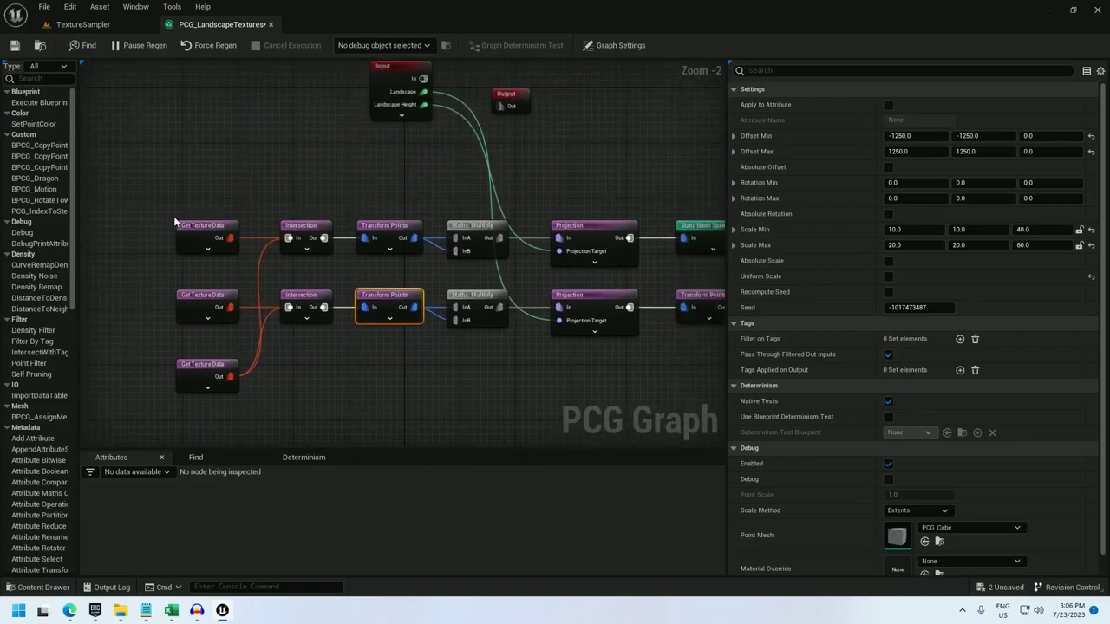
{"action": "left_click_drag", "start_coordinate": [174, 218], "coordinate": [643, 259]}
{"action": "right_click_drag", "start_coordinate": [168, 172], "coordinate": [559, 199]}
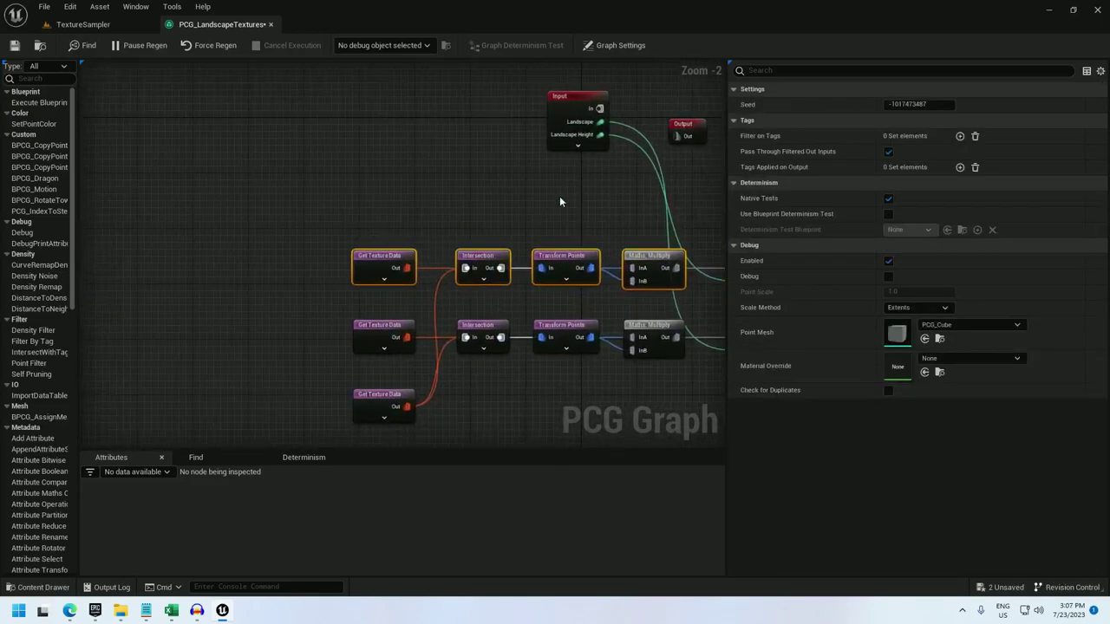
{"action": "key", "text": "ctrl+c"}
{"action": "key", "text": "ctrl+v"}
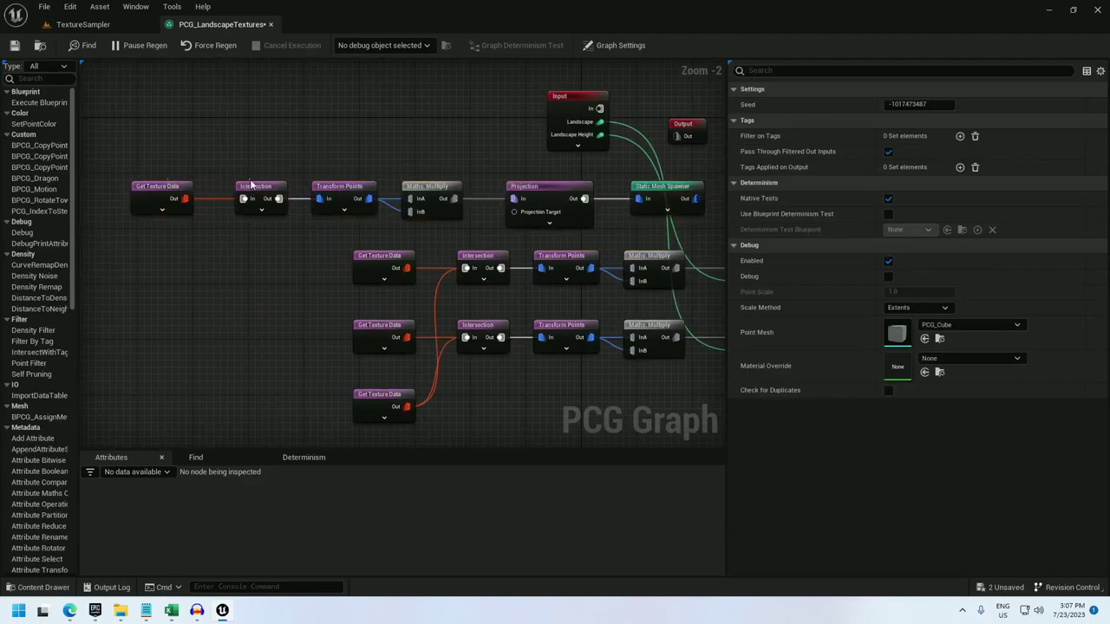
{"action": "right_click_drag", "start_coordinate": [496, 195], "coordinate": [385, 198]}
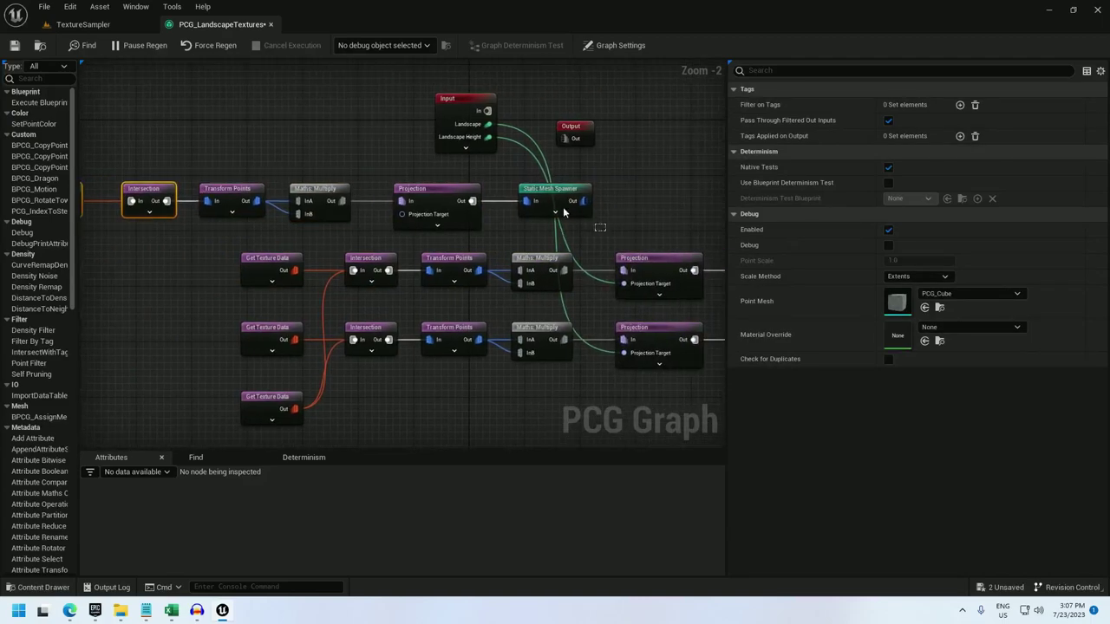
{"action": "left_click_drag", "start_coordinate": [216, 191], "coordinate": [438, 191]}
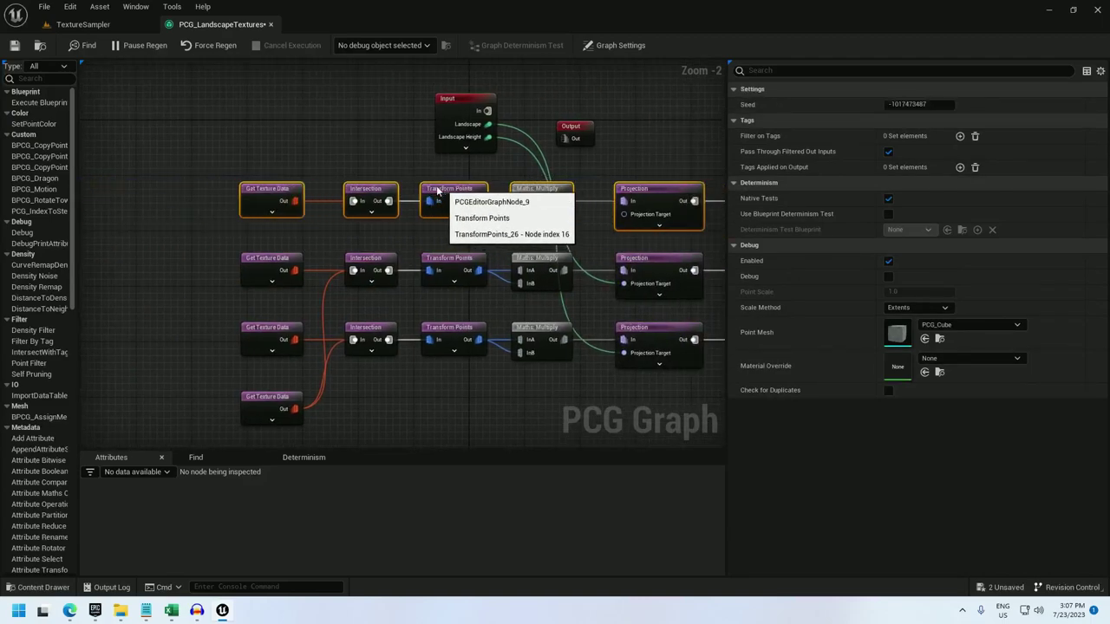
Set the Color Channel of the duplicated top row's Get Texture Data node to Red.
{"action": "left_click", "coordinate": [267, 190]}
{"action": "left_click", "coordinate": [912, 217]}
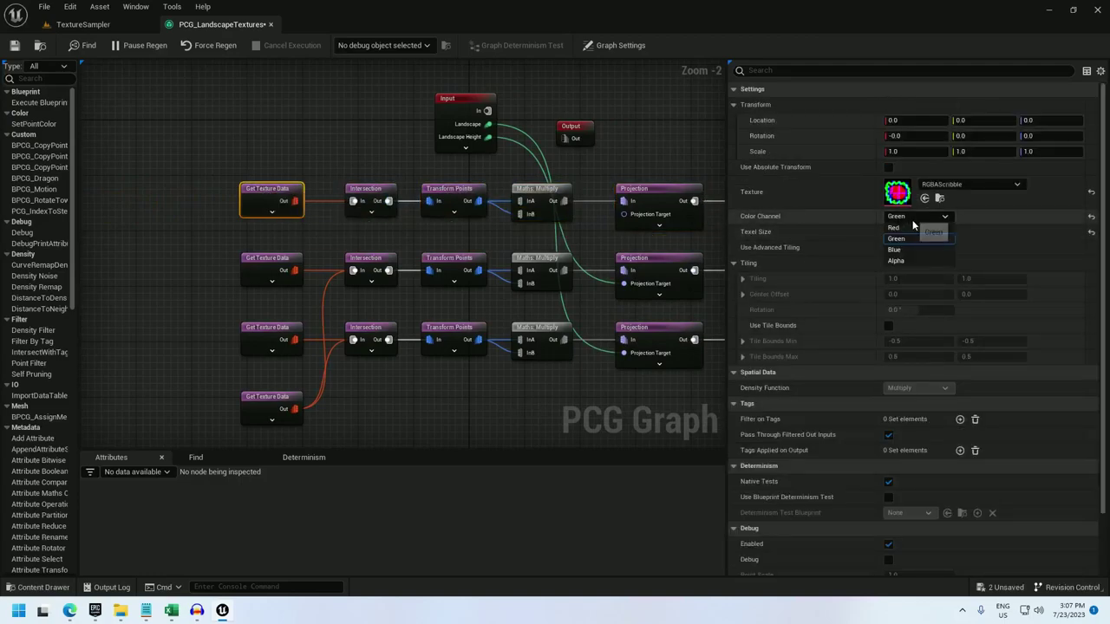
{"action": "left_click", "coordinate": [911, 227]}
Set the top row's Static Mesh Spawner to the Sphere mesh and add MI_TexRed as its override material.
{"action": "right_click_drag", "start_coordinate": [699, 191], "coordinate": [298, 183]}
{"action": "left_click", "coordinate": [375, 185]}
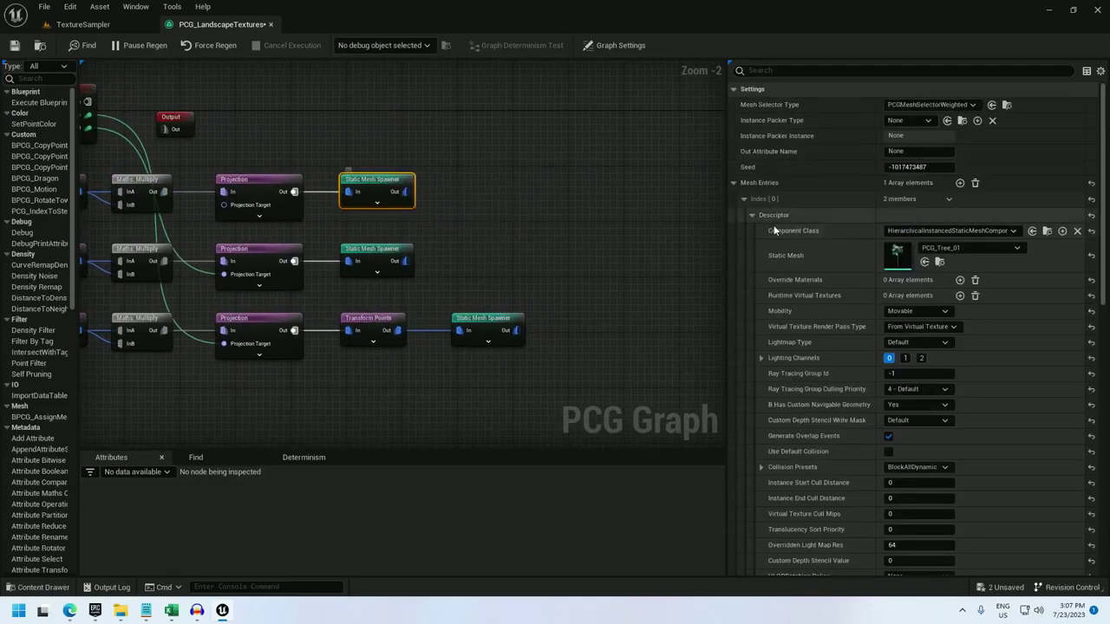
{"action": "left_click", "coordinate": [947, 248]}
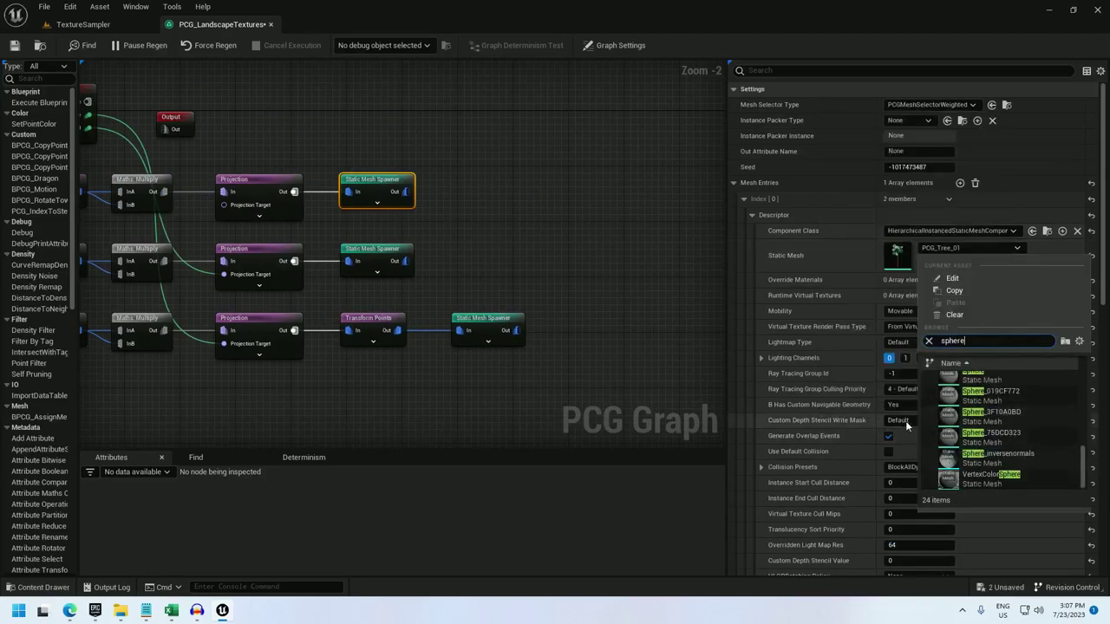
{"action": "scroll", "coordinate": [1029, 432], "scroll_direction": "up", "scroll_amount": 1}
{"action": "left_click", "coordinate": [1028, 432]}
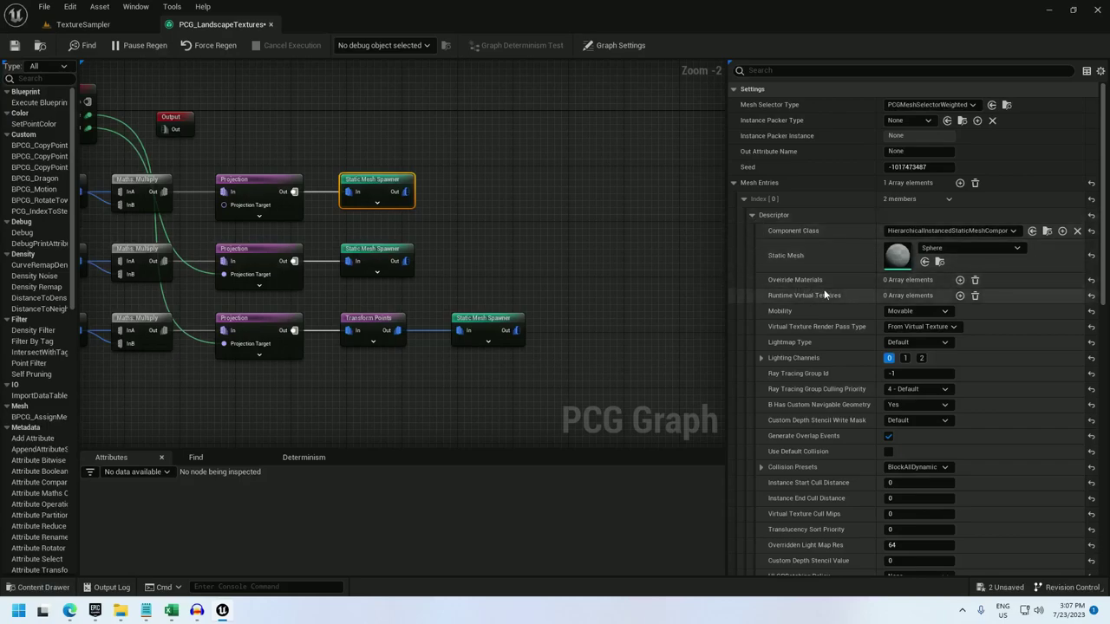
{"action": "left_click", "coordinate": [960, 280]}
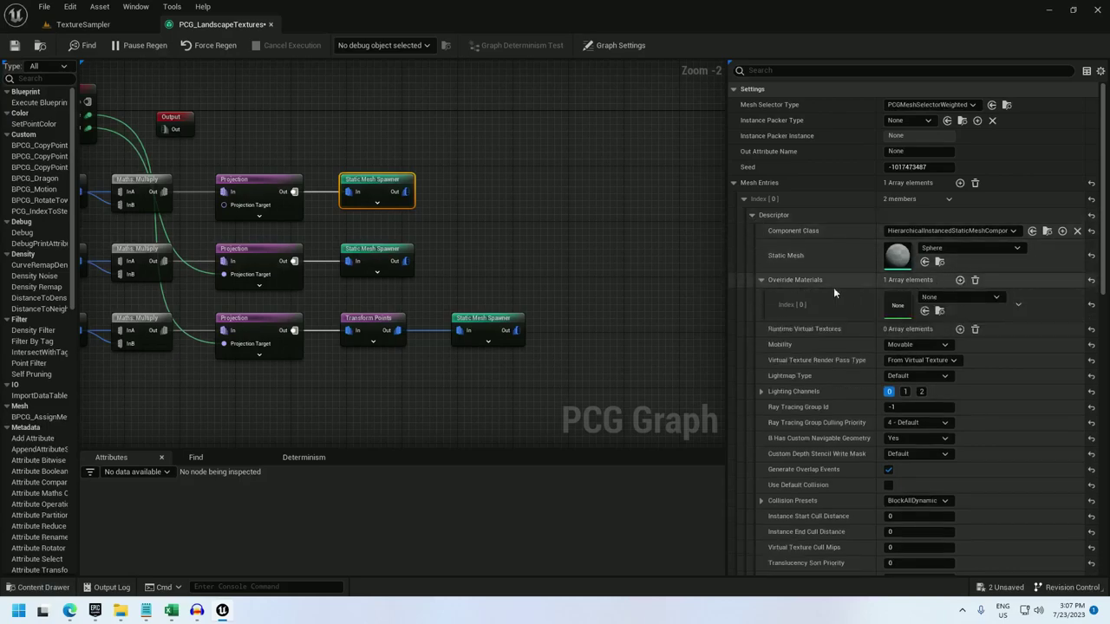
{"action": "left_click", "coordinate": [943, 299]}
{"action": "type", "text": "tex"}
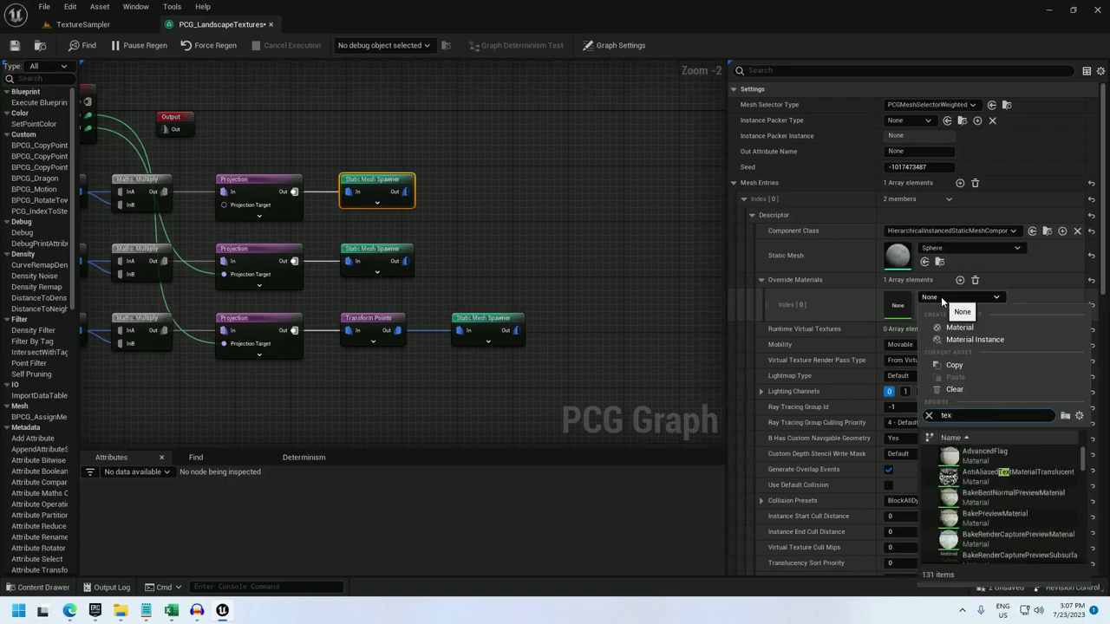
{"action": "type", "text": "red"}
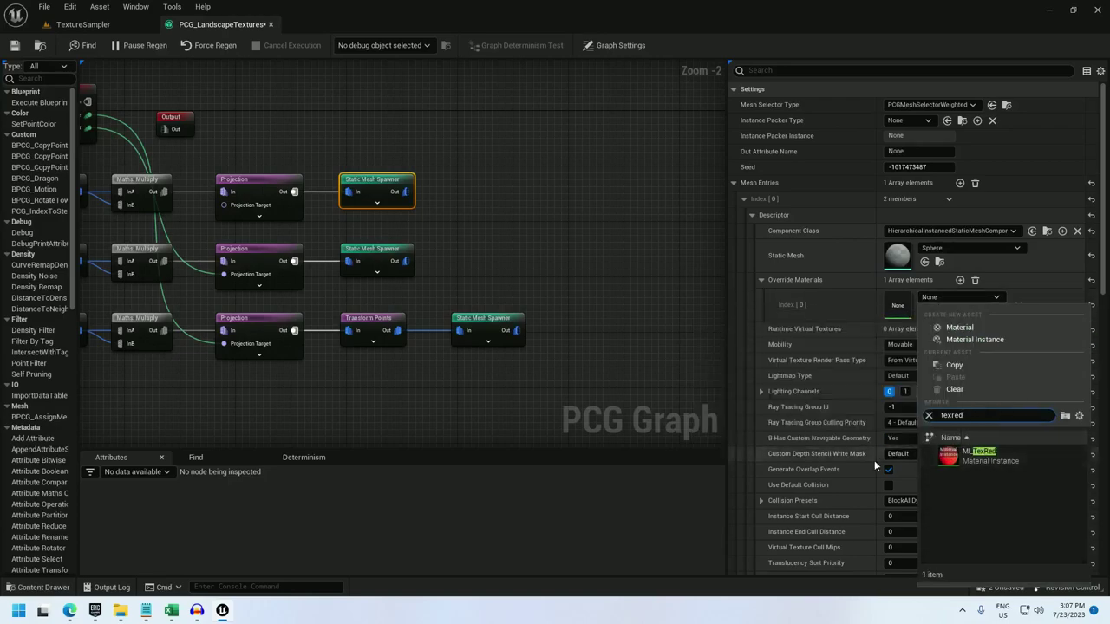
{"action": "left_click", "coordinate": [960, 460]}
Connect the Landscape Height input to the top row's Projection Target and inspect the spheres on the landscape.
{"action": "right_click_drag", "start_coordinate": [463, 214], "coordinate": [666, 236]}
{"action": "right_click_drag", "start_coordinate": [394, 203], "coordinate": [536, 210]}
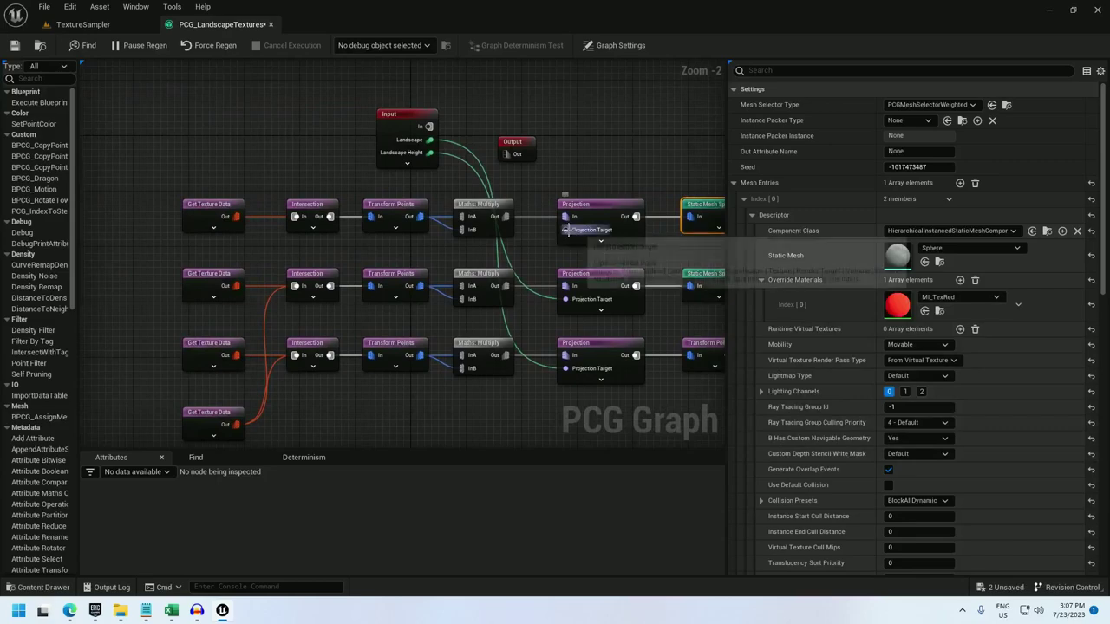
{"action": "left_click_drag", "start_coordinate": [442, 157], "coordinate": [421, 132]}
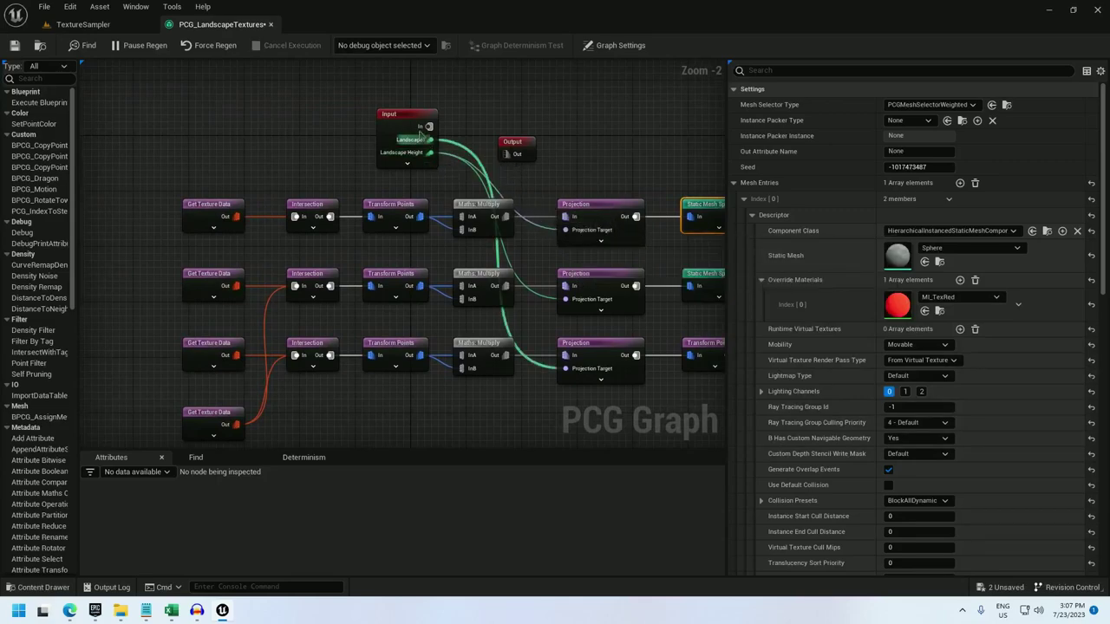
{"action": "left_click", "coordinate": [590, 206]}
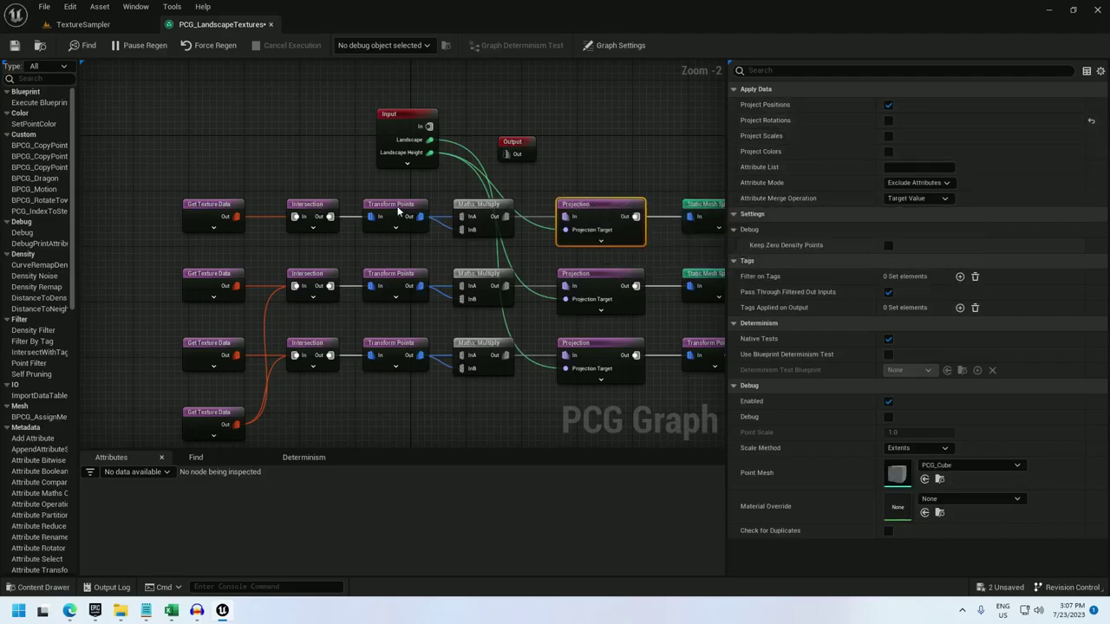
{"action": "left_click", "coordinate": [83, 24]}
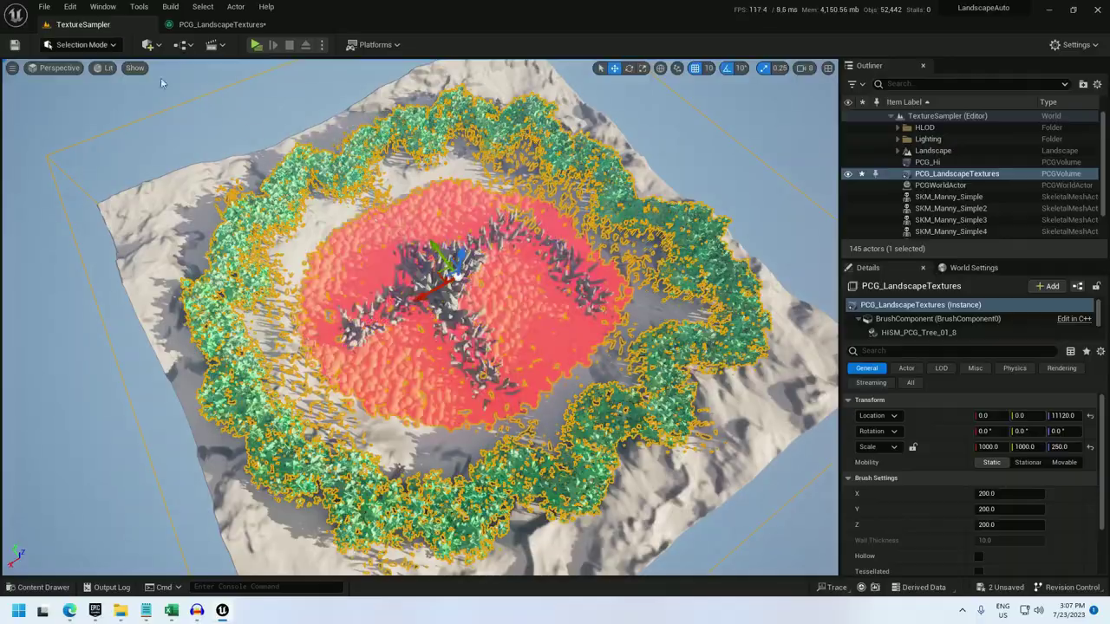
{"action": "key", "text": "w"}
{"action": "right_click_drag", "start_coordinate": [421, 317], "coordinate": [412, 343]}
{"action": "key", "text": "s"}
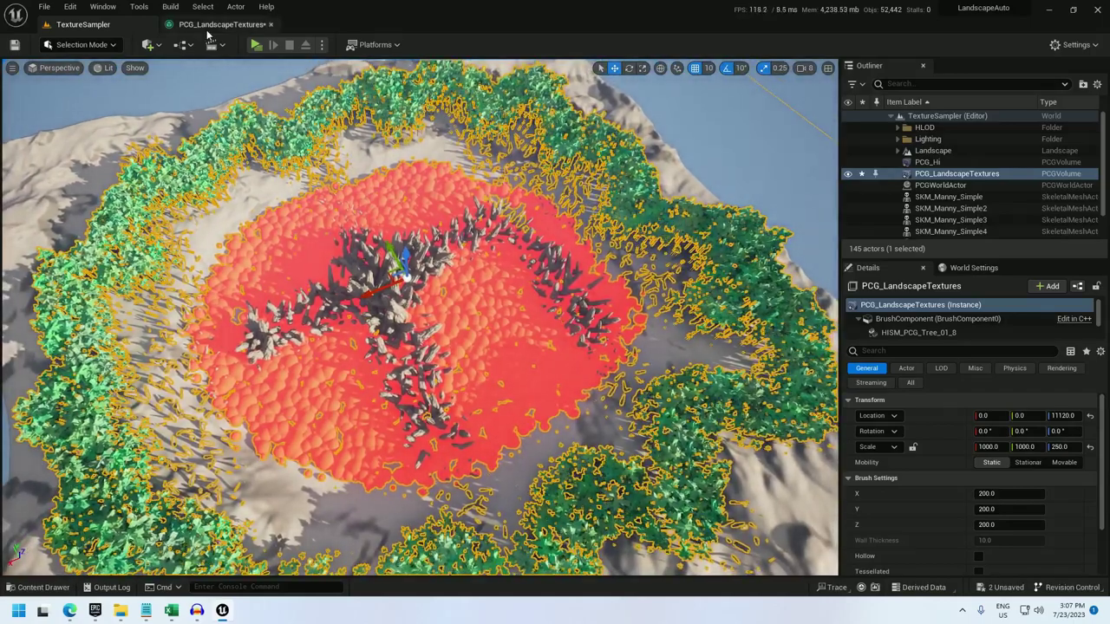
Connect the lowest Get Texture Data node to the top row's Intersection and inspect the scattered spheres in the level up close.
{"action": "left_click", "coordinate": [222, 24]}
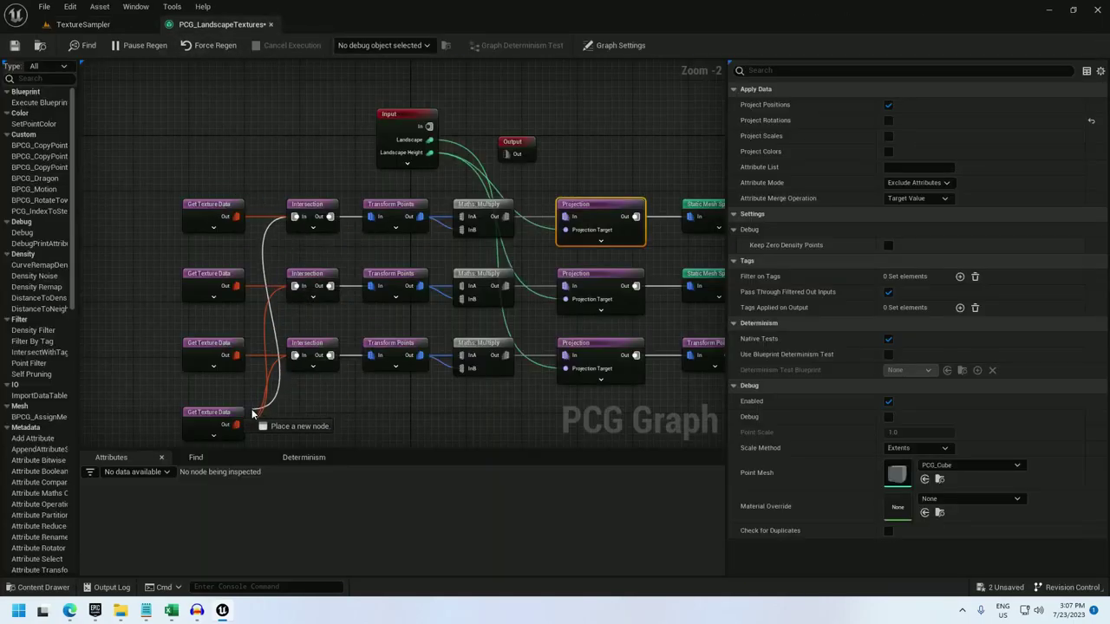
{"action": "left_click_drag", "start_coordinate": [237, 427], "coordinate": [237, 427]}
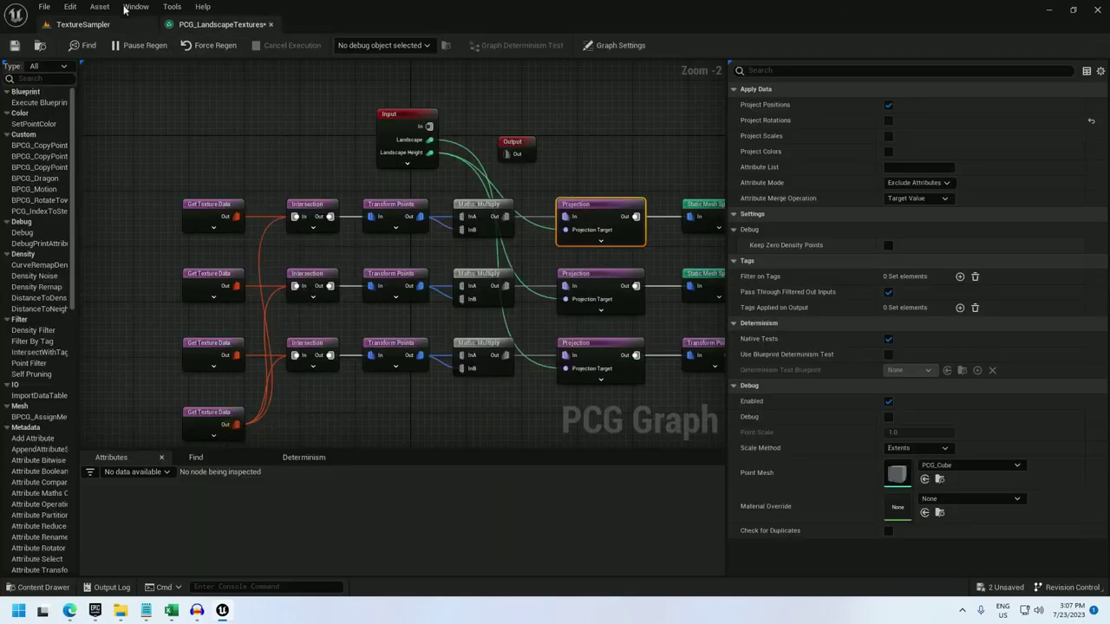
{"action": "left_click", "coordinate": [84, 24]}
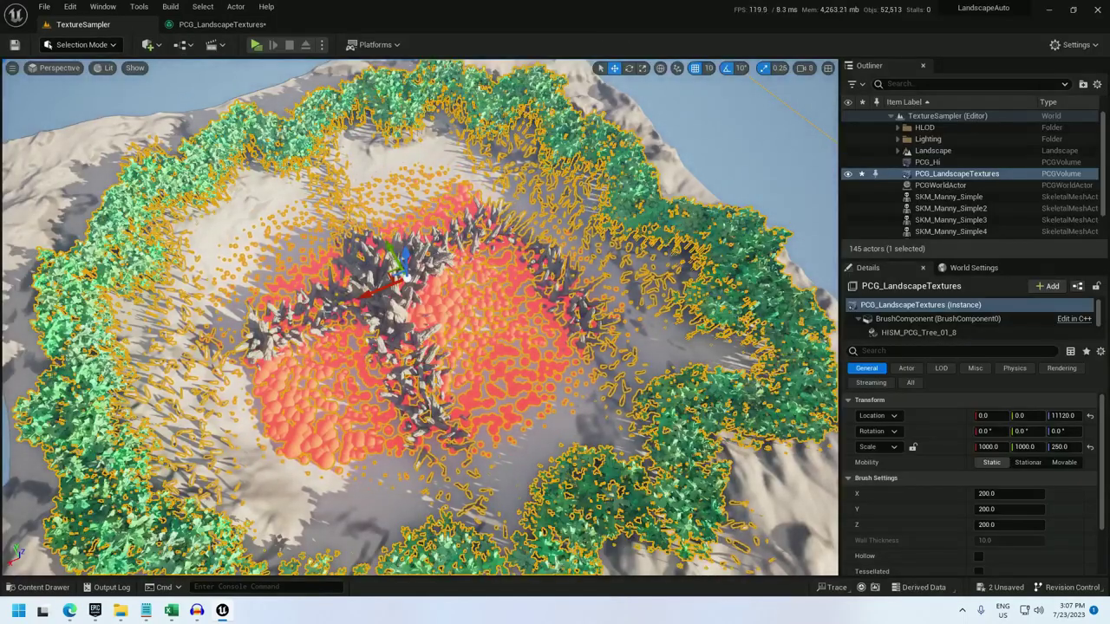
{"action": "key", "text": "w"}
{"action": "right_click_drag", "start_coordinate": [421, 317], "coordinate": [434, 359]}
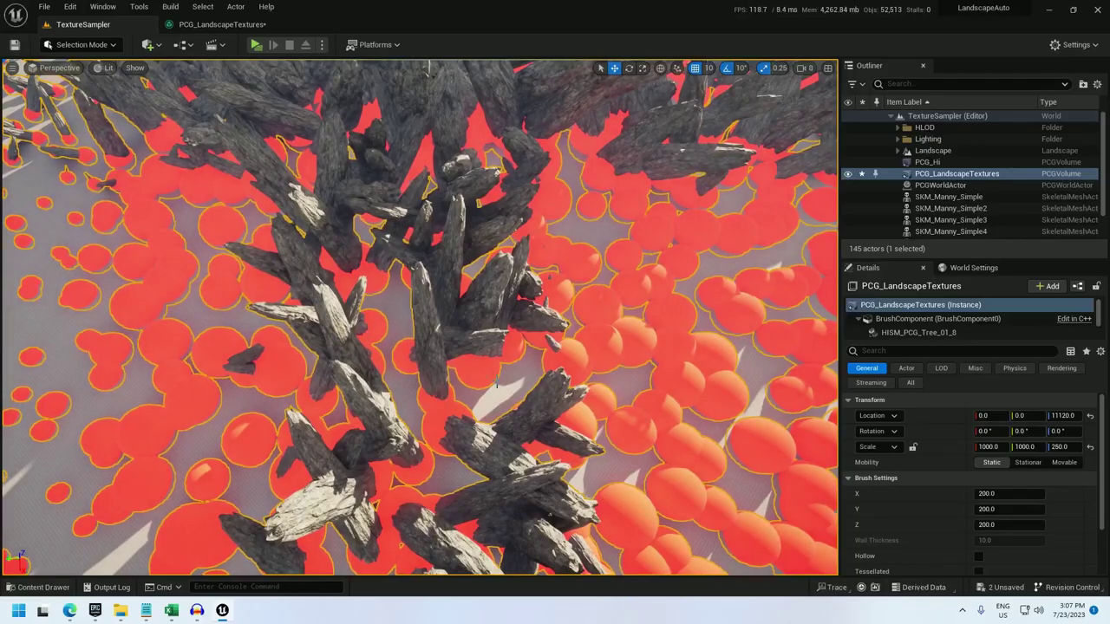
{"action": "right_click_drag", "start_coordinate": [551, 323], "coordinate": [381, 396]}
{"action": "key", "text": "w"}
{"action": "key", "text": "w"}
{"action": "key", "text": "s"}
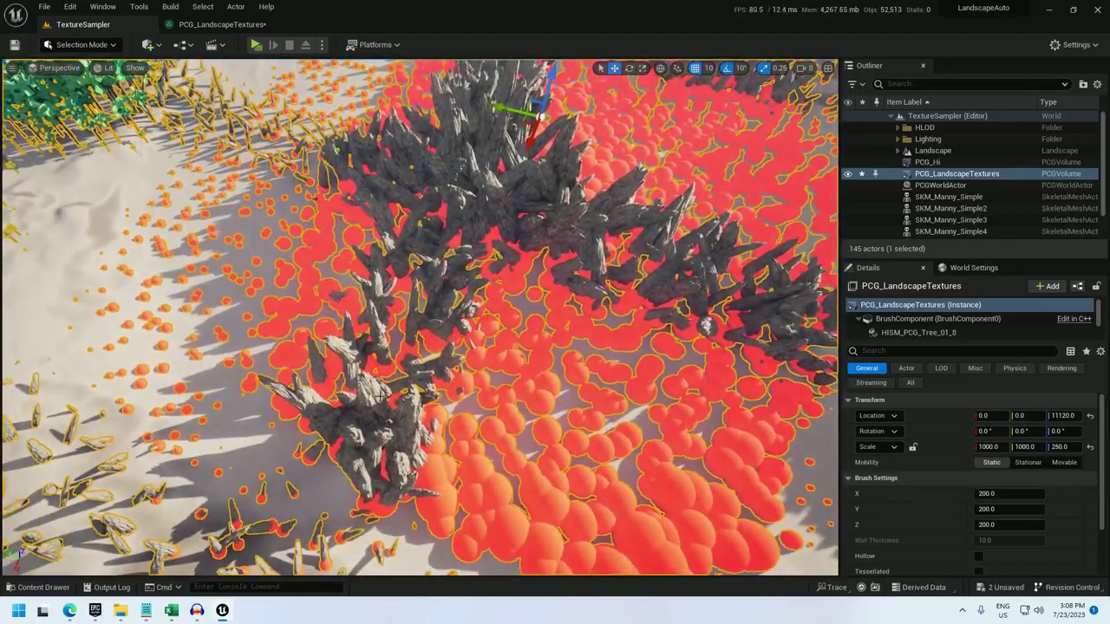
Move the sphere and rock rows' Static Mesh Spawner nodes farther right to make room for another node.
{"action": "left_click", "coordinate": [221, 25]}
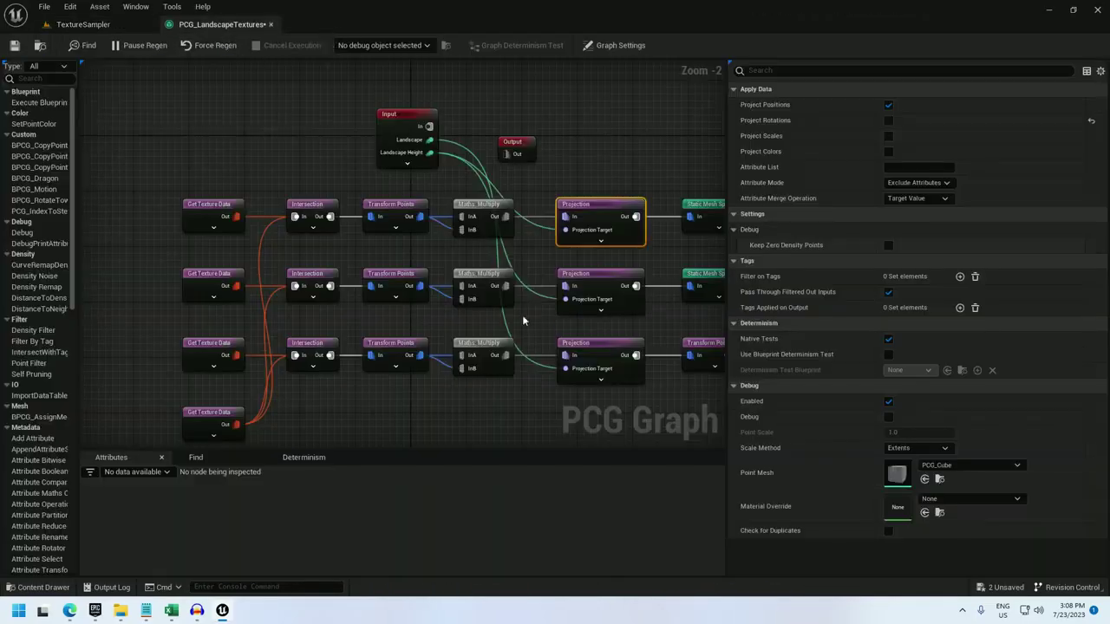
{"action": "scroll", "coordinate": [520, 303], "scroll_direction": "down", "scroll_amount": 4}
{"action": "left_click_drag", "start_coordinate": [406, 190], "coordinate": [576, 182]}
{"action": "left_click_drag", "start_coordinate": [477, 276], "coordinate": [569, 278]}
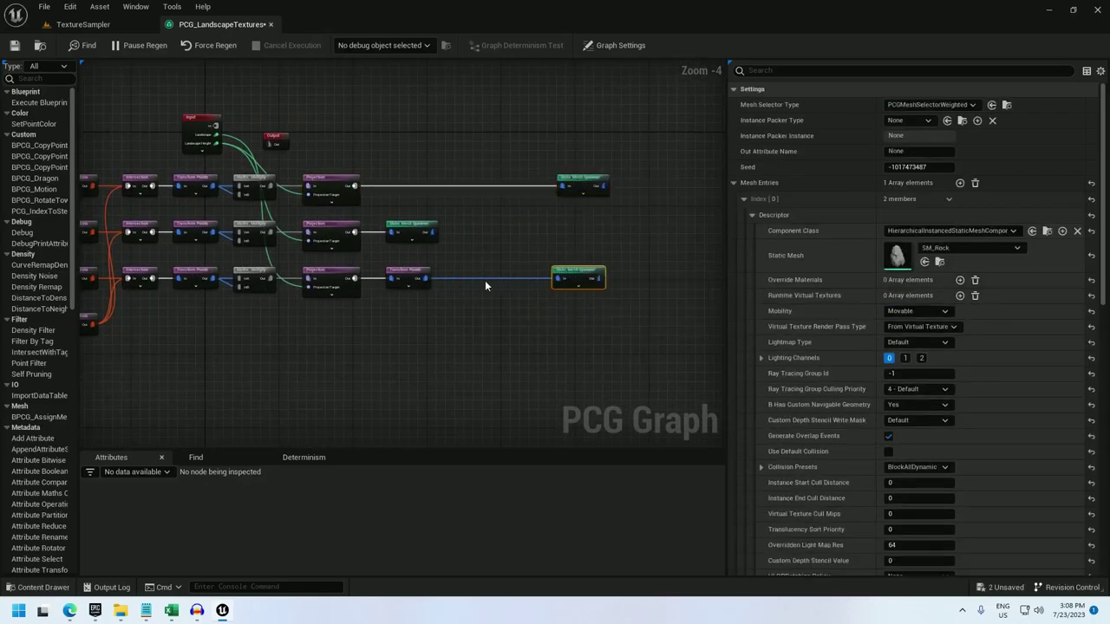
{"action": "left_click", "coordinate": [417, 276]}
Insert a Binary Difference node before the sphere spawner, feed the rock row's last Transform Points into Differences, and check the level.
{"action": "right_click", "coordinate": [491, 165]}
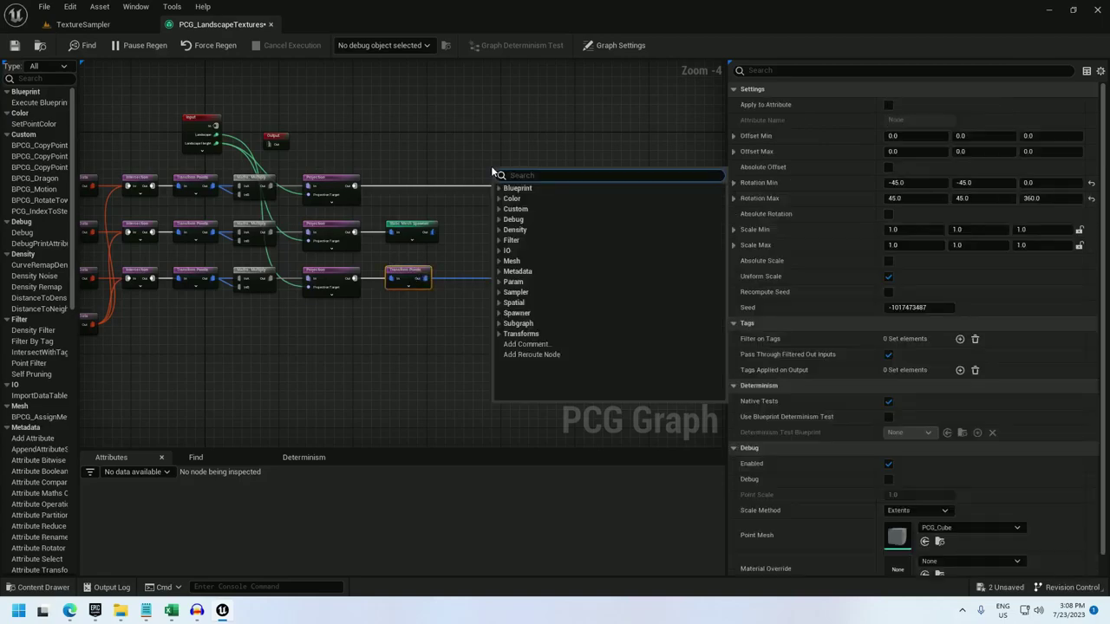
{"action": "type", "text": "differ"}
{"action": "key", "text": "Return"}
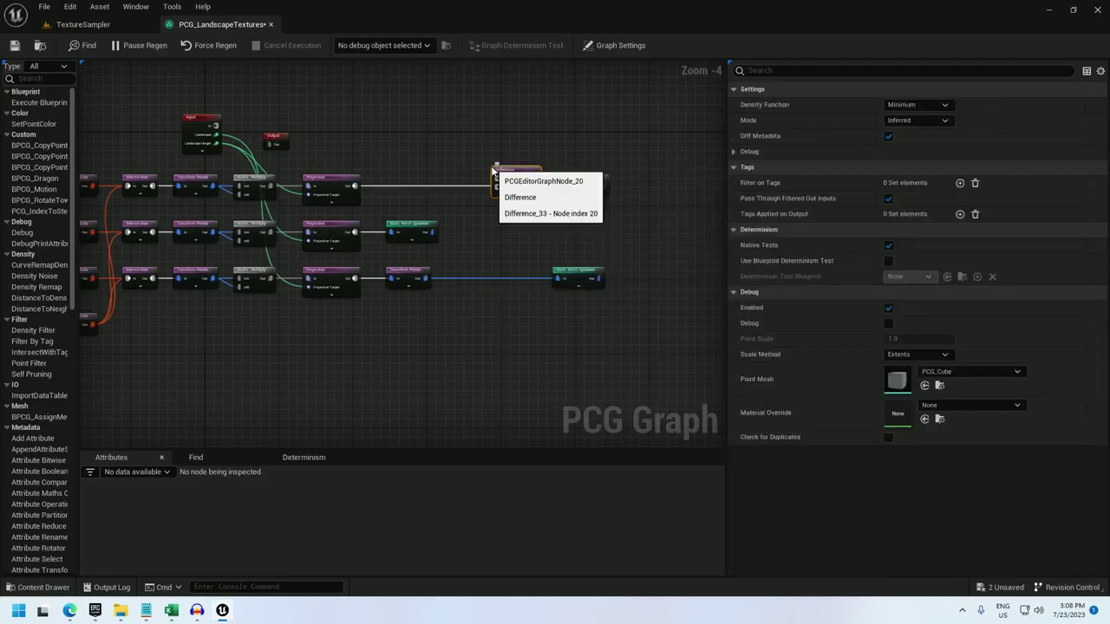
{"action": "left_click", "coordinate": [902, 105]}
{"action": "left_click", "coordinate": [902, 138]}
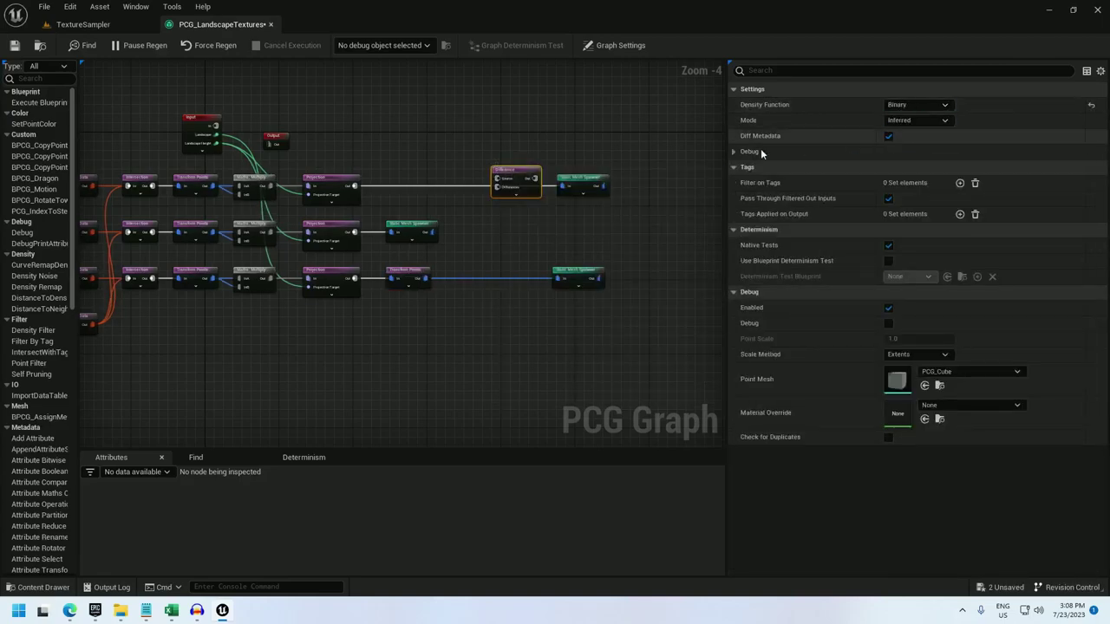
{"action": "mouse_move", "coordinate": [495, 186]}
{"action": "left_mouse_down", "text": "ctrl"}
{"action": "mouse_move", "coordinate": [471, 187]}
{"action": "mouse_move", "coordinate": [508, 178]}
{"action": "left_mouse_up", "text": "ctrl"}
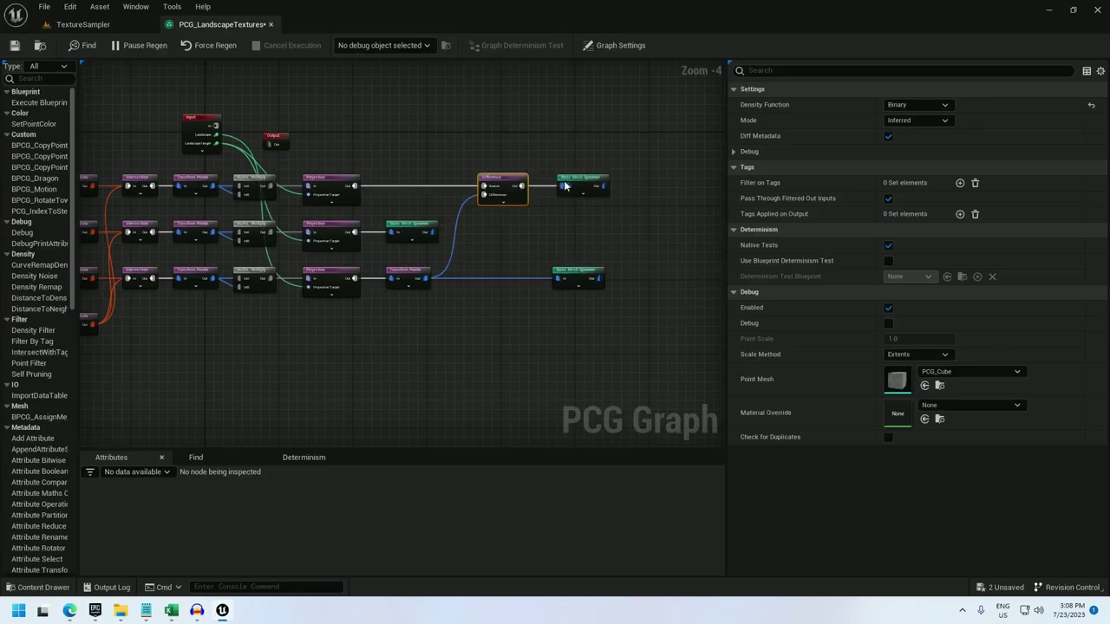
{"action": "left_click", "coordinate": [87, 24]}
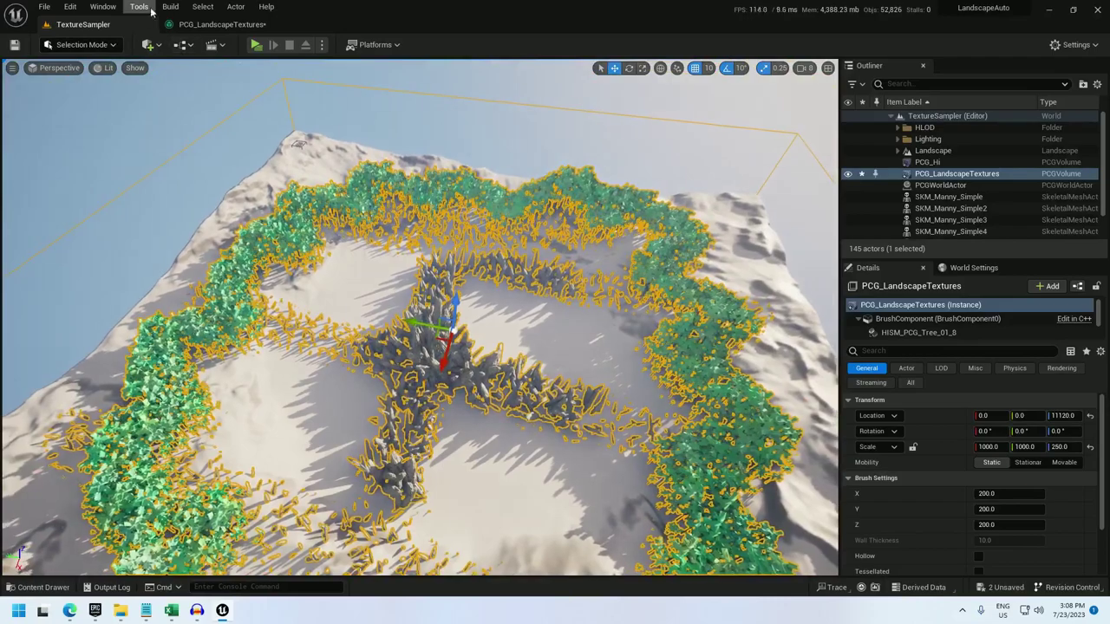
Enable Debug on the rock row's last Transform Points node and examine its point bounds in the level.
{"action": "left_click", "coordinate": [221, 24]}
{"action": "right_click", "coordinate": [418, 274]}
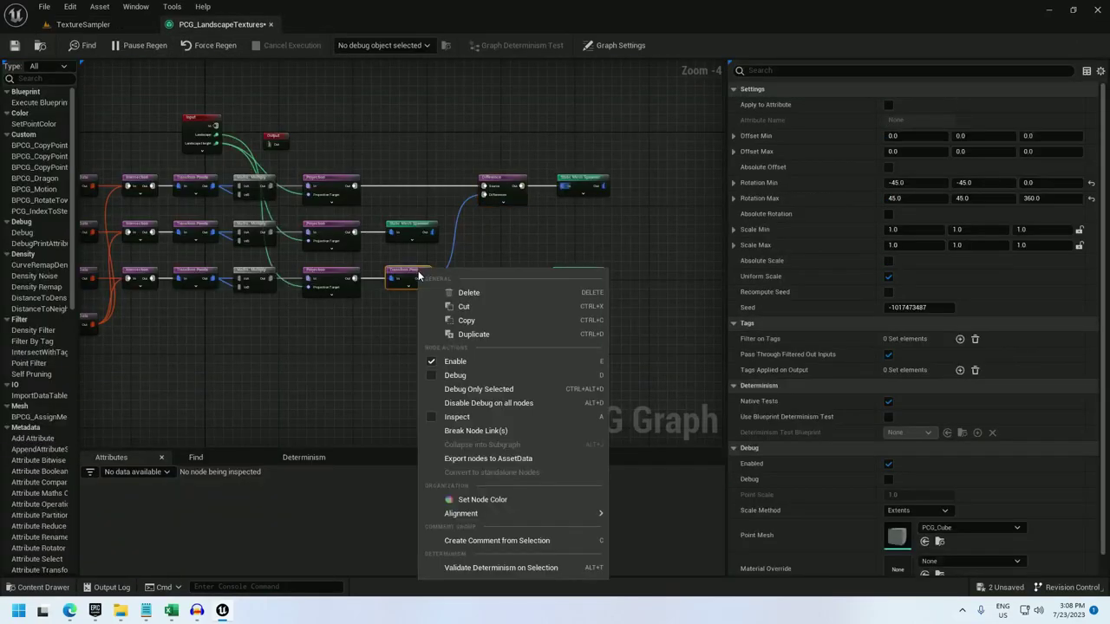
{"action": "left_click", "coordinate": [436, 374]}
{"action": "left_click", "coordinate": [120, 28]}
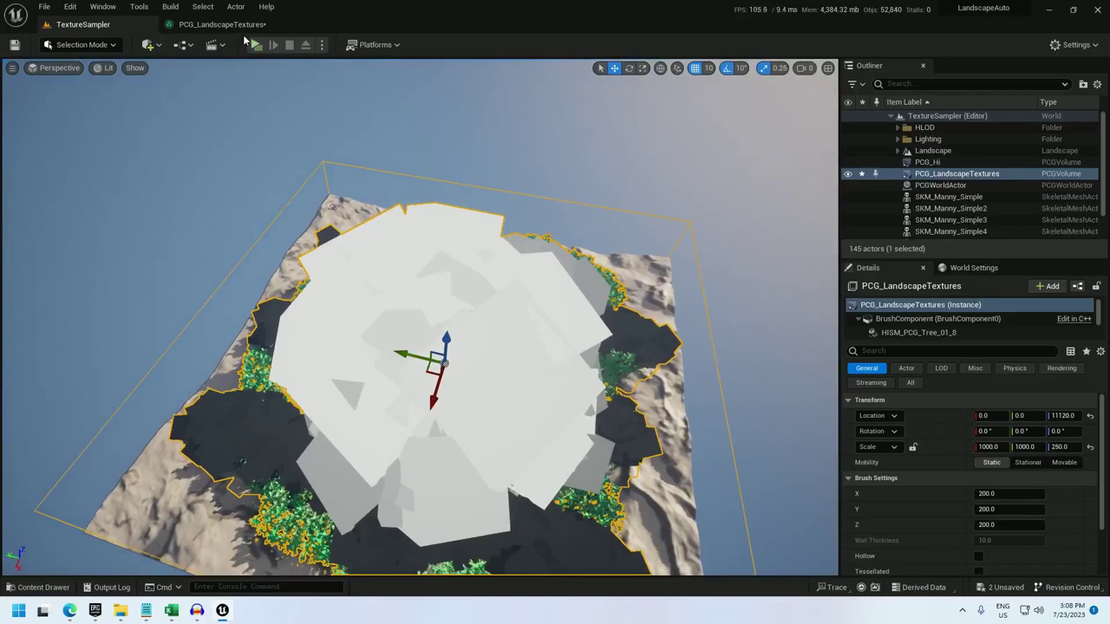
Debug only the sphere row's Projection node and examine its point bounds in the level.
{"action": "left_click", "coordinate": [223, 25]}
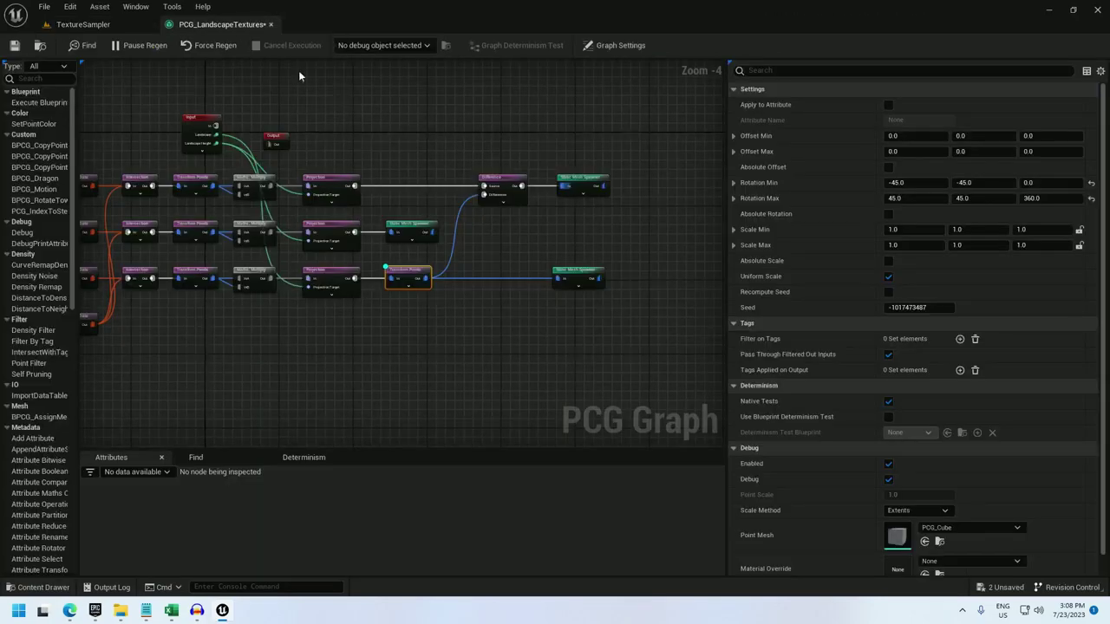
{"action": "right_click", "coordinate": [322, 185]}
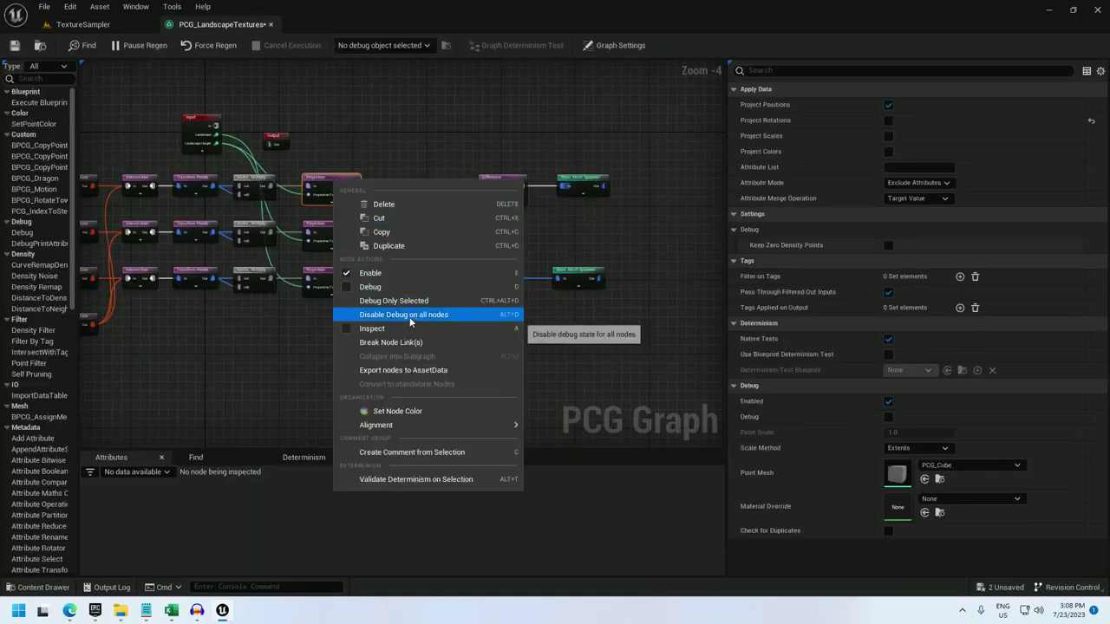
{"action": "left_click", "coordinate": [486, 382]}
{"action": "left_click", "coordinate": [121, 29]}
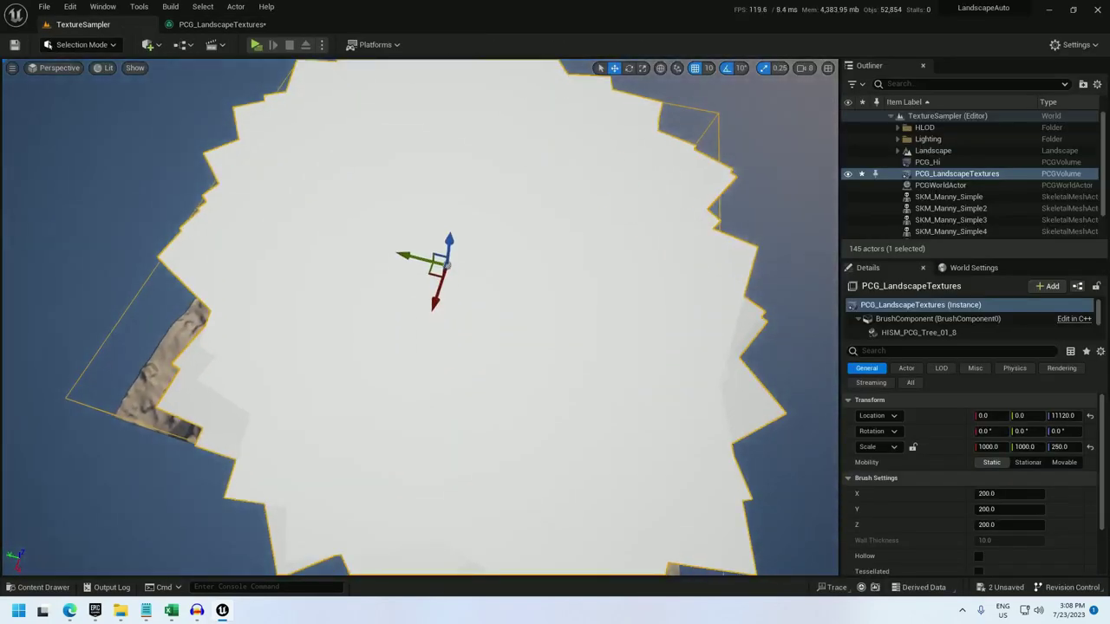
Insert a Bounds Modifier node between the rock row's last Transform Points and the Difference node's Differences input.
{"action": "left_click", "coordinate": [222, 24]}
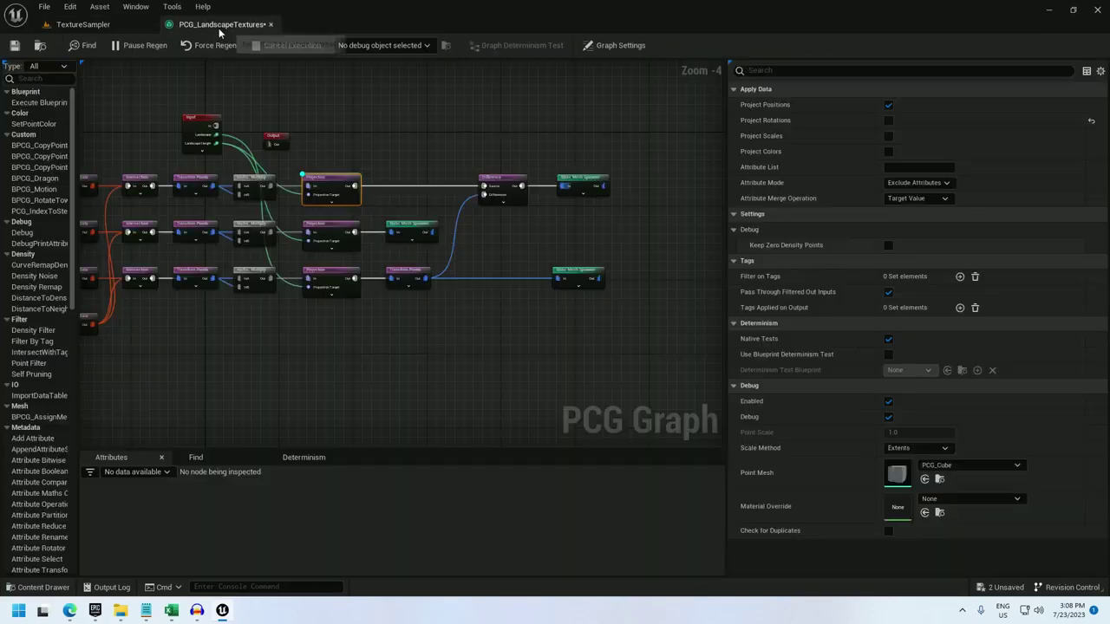
{"action": "right_click", "coordinate": [461, 229]}
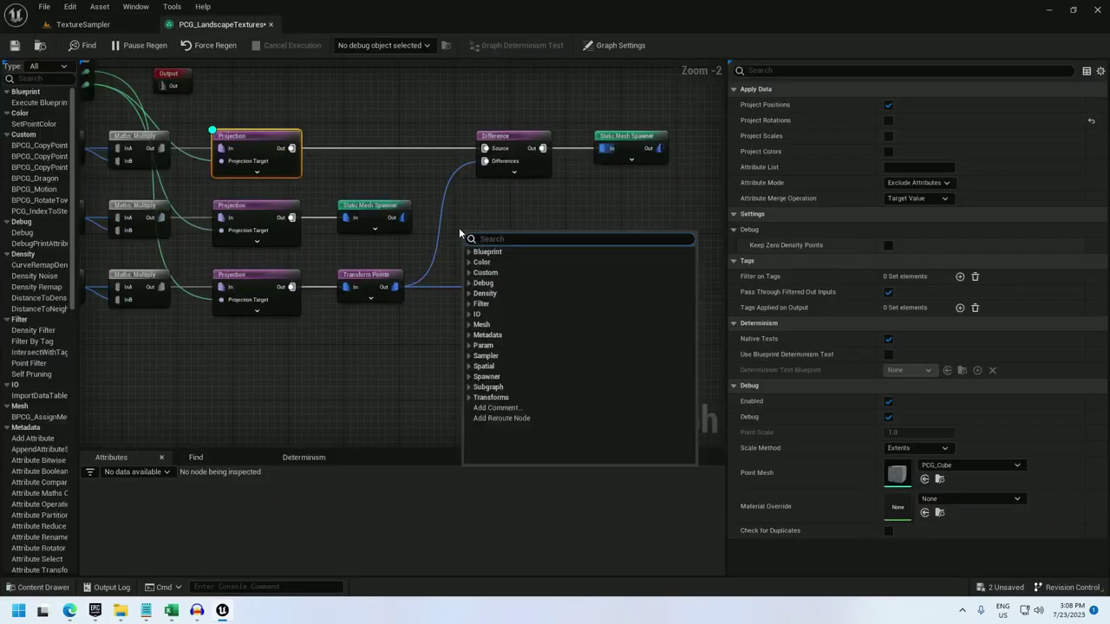
{"action": "type", "text": "bounds modifier"}
{"action": "key", "text": "Return"}
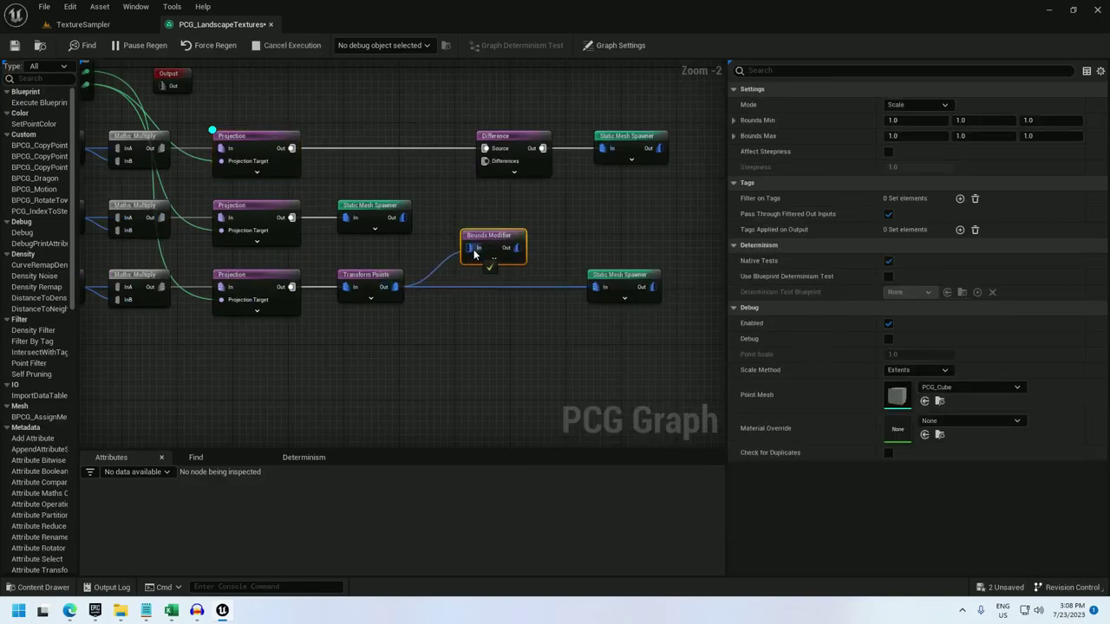
{"action": "left_click_drag", "start_coordinate": [474, 249], "coordinate": [475, 249]}
{"action": "left_click_drag", "start_coordinate": [500, 243], "coordinate": [480, 165]}
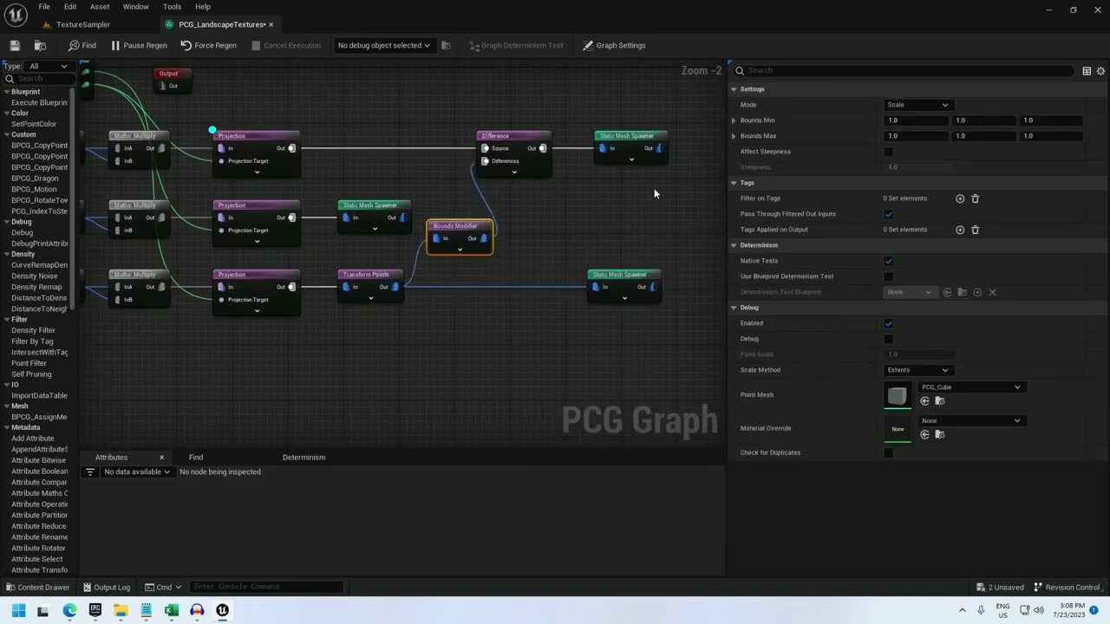
Shift the Difference node and sphere spawner right, and insert a copy of the Bounds Modifier between the sphere row's Projection and Difference Source.
{"action": "left_click_drag", "start_coordinate": [655, 193], "coordinate": [379, 149]}
{"action": "left_click", "coordinate": [456, 234]}
{"action": "key", "text": "ctrl+c"}
{"action": "left_click", "coordinate": [367, 102]}
{"action": "key", "text": "ctrl+v"}
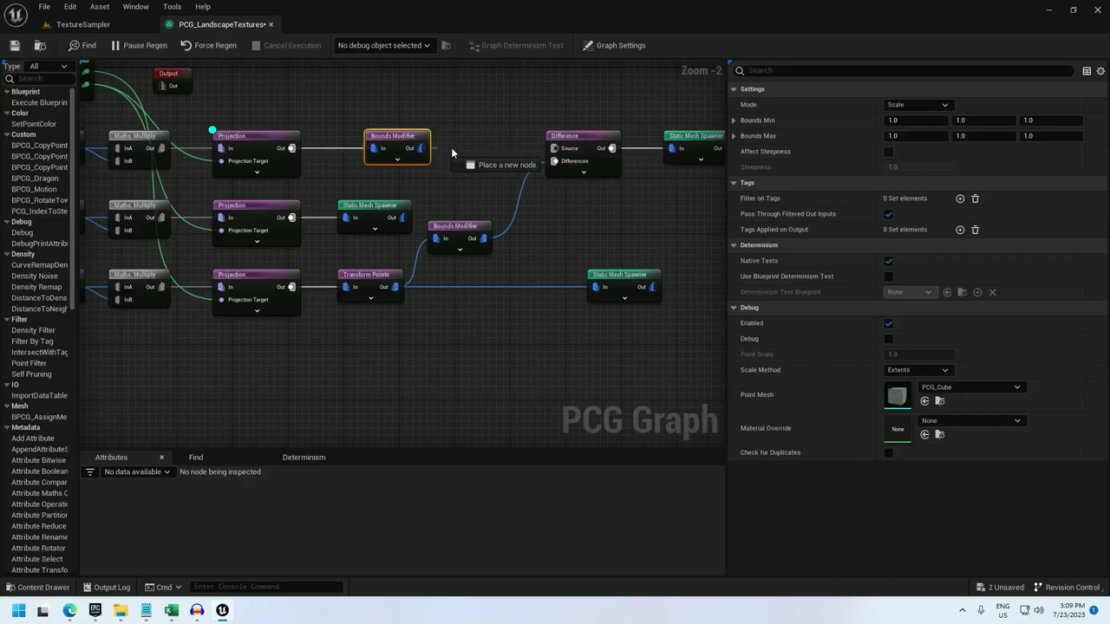
{"action": "right_click_drag", "start_coordinate": [580, 218], "coordinate": [525, 217]}
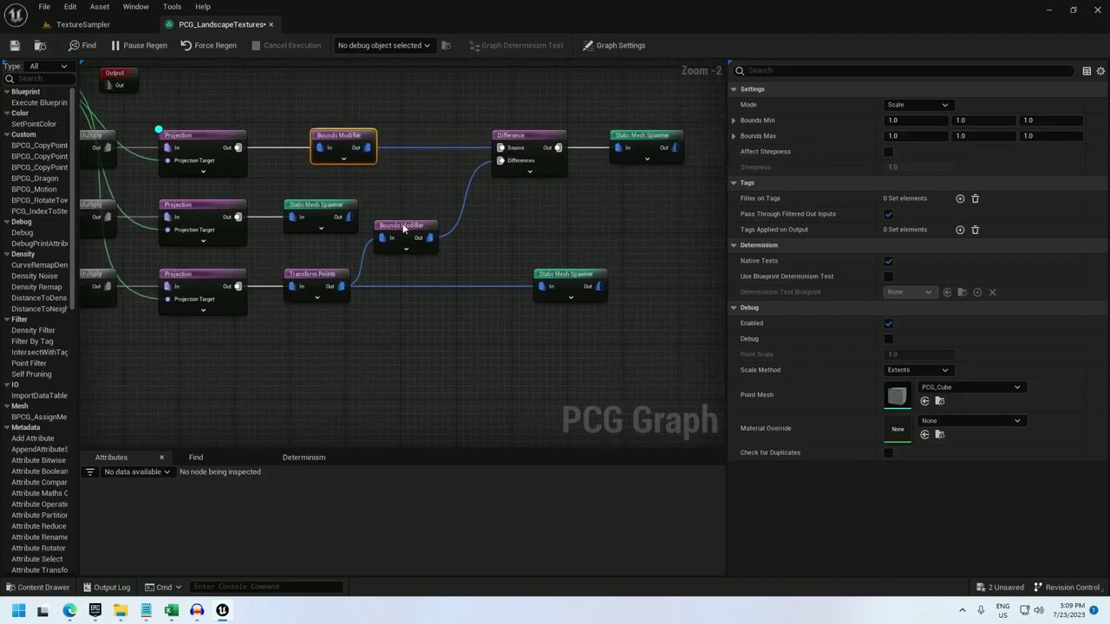
Change the rock row's Bounds Modifier mode to Set, with X and Y bounds from -40 to 40.
{"action": "left_click", "coordinate": [405, 228]}
{"action": "left_click", "coordinate": [933, 105]}
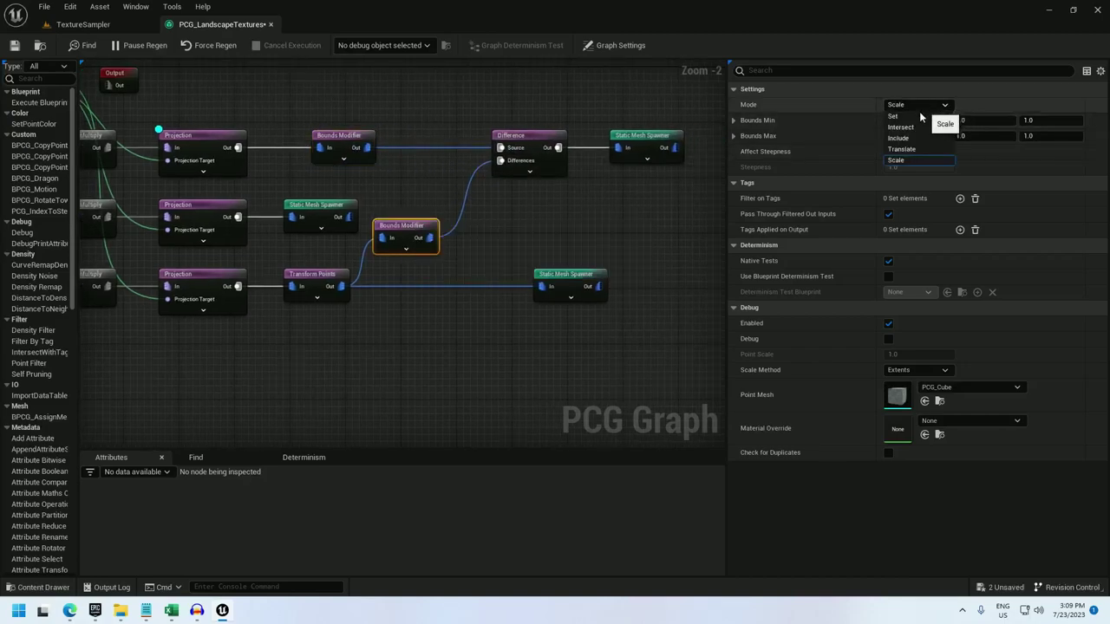
{"action": "left_click", "coordinate": [913, 154]}
{"action": "type", "text": "-"}
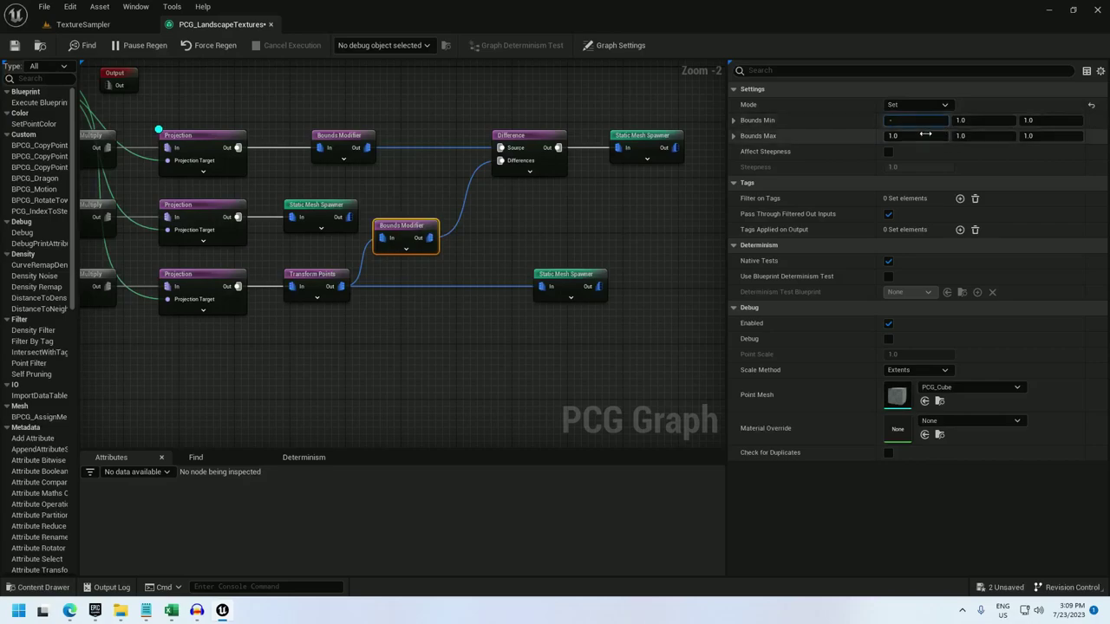
{"action": "type", "text": "40"}
{"action": "left_click", "coordinate": [921, 136]}
{"action": "type", "text": "4"}
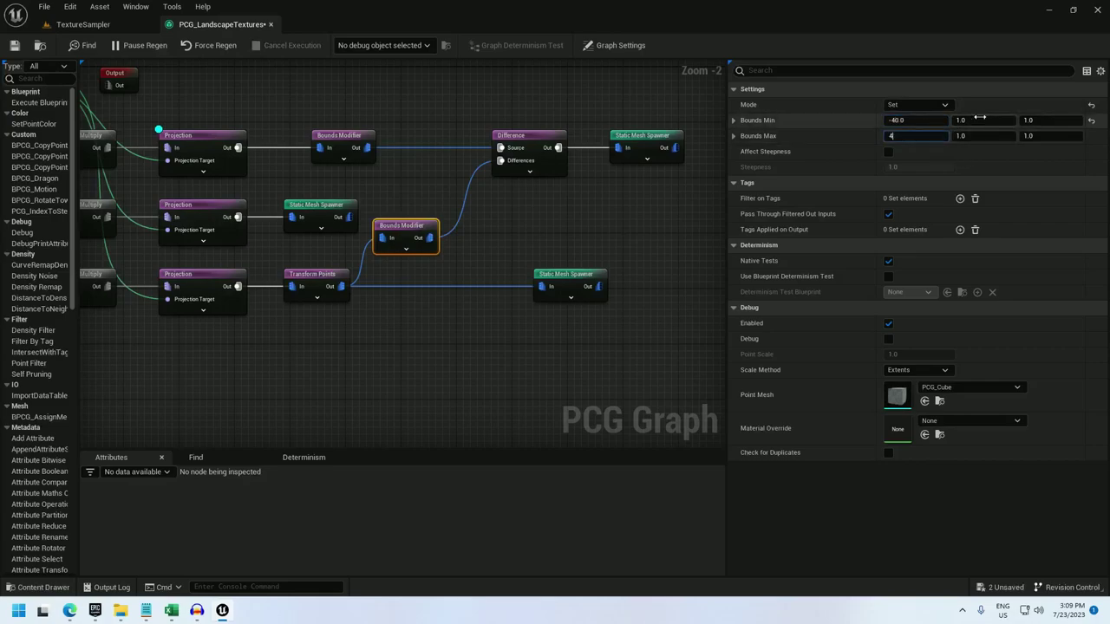
{"action": "type", "text": "-40"}
{"action": "left_click", "coordinate": [975, 136]}
{"action": "type", "text": "40"}
{"action": "key", "text": "Return"}
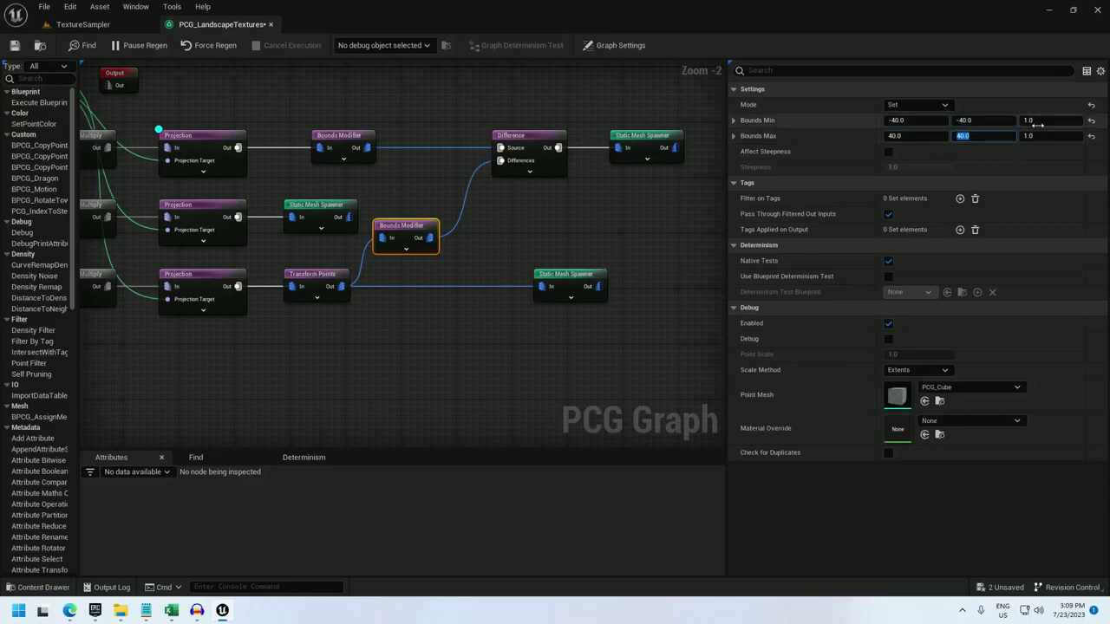
Set the Z bounds of the rock row's Bounds Modifier to a minimum of 0 and a maximum of 250.
{"action": "left_click", "coordinate": [1039, 121]}
{"action": "type", "text": "0"}
{"action": "key", "text": "Return"}
{"action": "key", "text": "Return"}
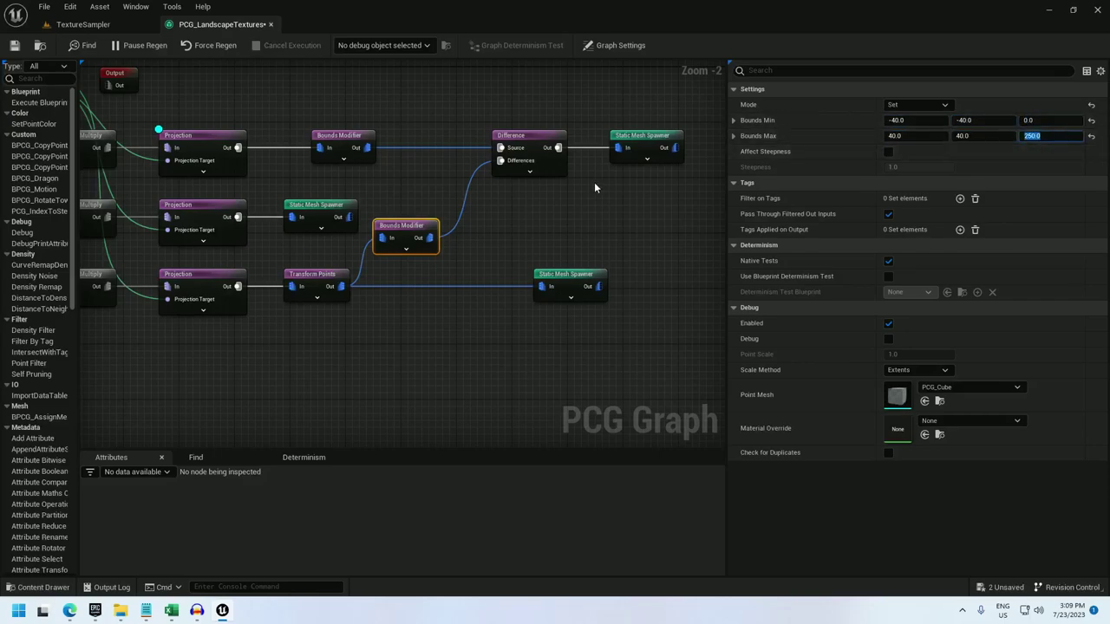
Debug only the rock row's Bounds Modifier and compare its point bounds with the rocks in the level.
{"action": "right_click", "coordinate": [407, 228]}
{"action": "left_click", "coordinate": [416, 337]}
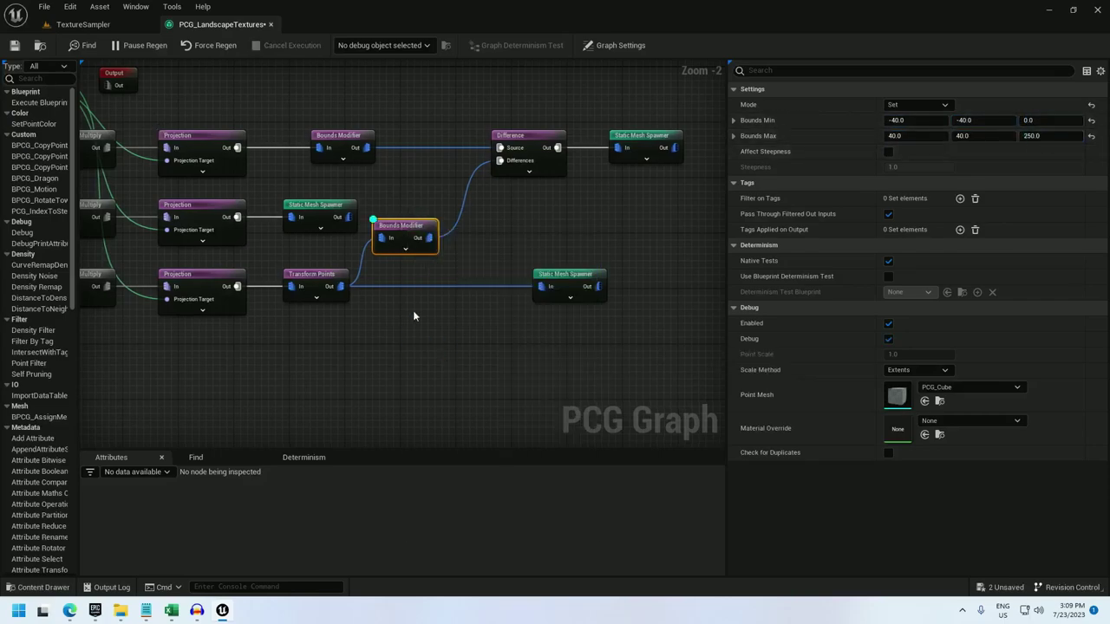
{"action": "left_click", "coordinate": [83, 24]}
{"action": "key", "text": "w"}
{"action": "right_click_drag", "start_coordinate": [420, 317], "coordinate": [511, 238]}
{"action": "mouse_move", "coordinate": [420, 317]}
{"action": "right_mouse_down"}
{"action": "mouse_move", "coordinate": [329, 323]}
{"action": "mouse_move", "coordinate": [338, 330]}
{"action": "mouse_move", "coordinate": [325, 369]}
{"action": "mouse_move", "coordinate": [415, 319]}
{"action": "right_mouse_up"}
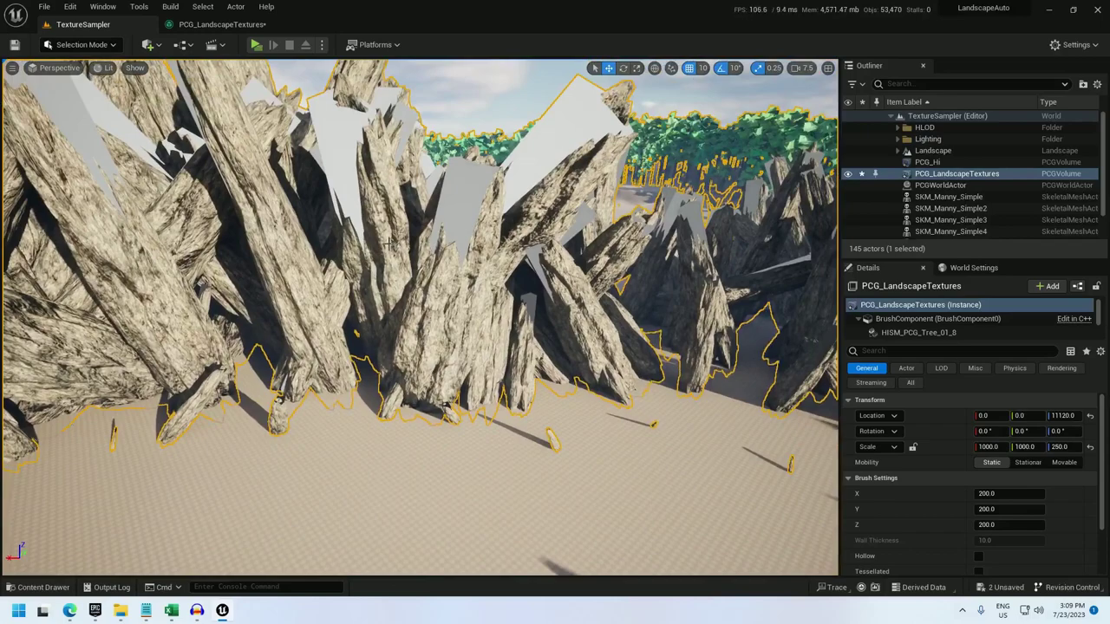
Widen the rock row's Bounds Modifier to -70 through 70 in both X and Y.
{"action": "left_click", "coordinate": [232, 24]}
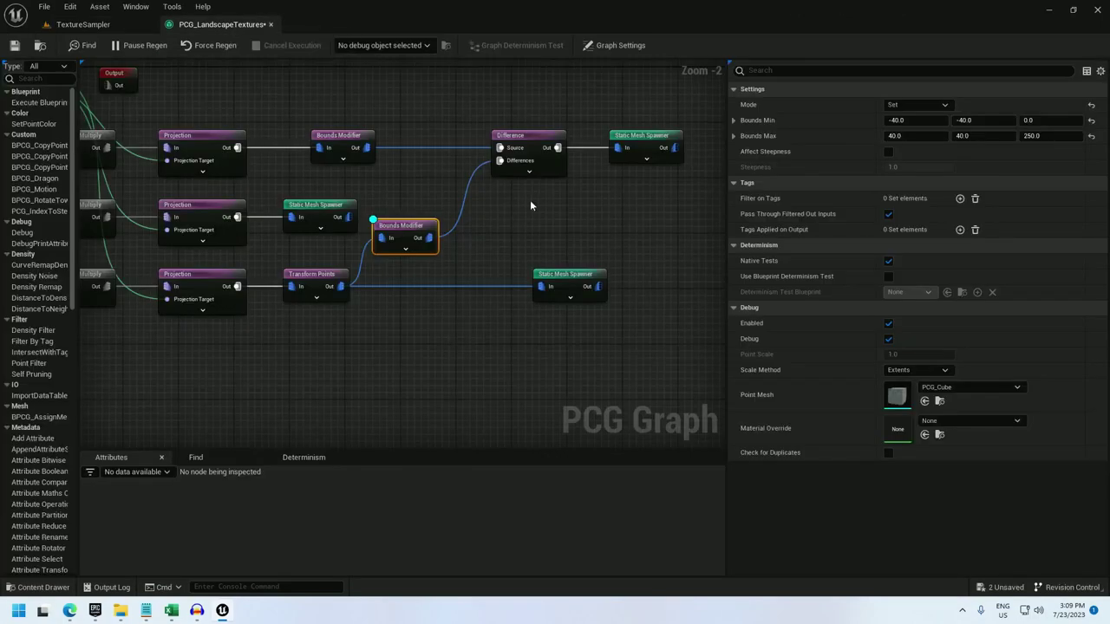
{"action": "left_click", "coordinate": [900, 121]}
{"action": "type", "text": "-70"}
{"action": "left_click", "coordinate": [900, 137]}
{"action": "type", "text": "7"}
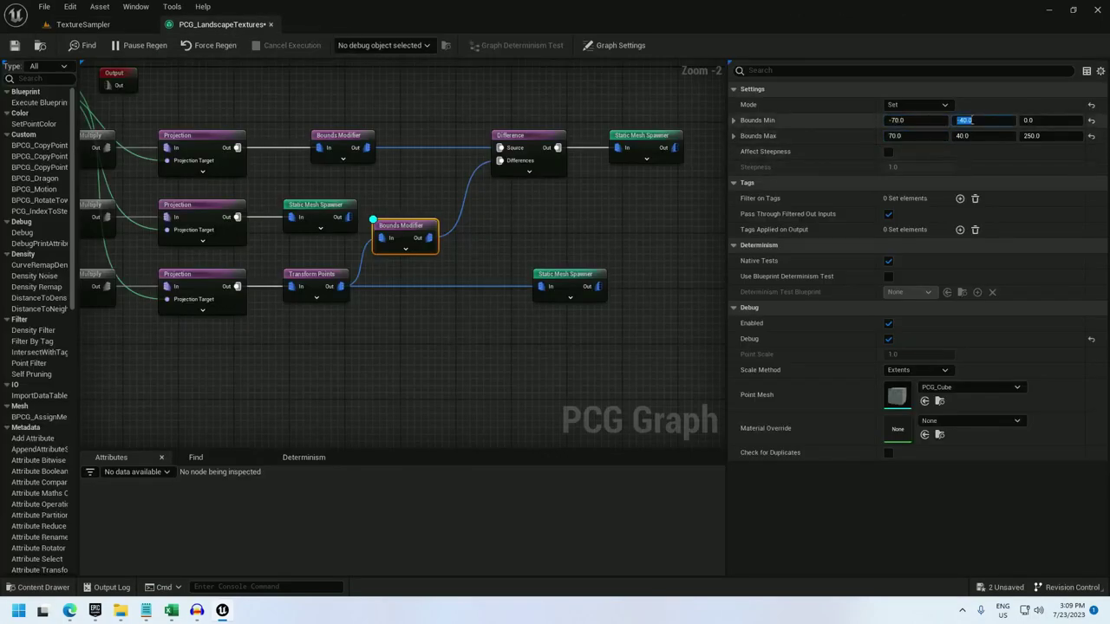
{"action": "type", "text": "-70"}
{"action": "left_click", "coordinate": [971, 136]}
{"action": "type", "text": "70"}
Examine how well the widened debug bounds cover the rocks in the TextureSampler level.
{"action": "left_click", "coordinate": [68, 12]}
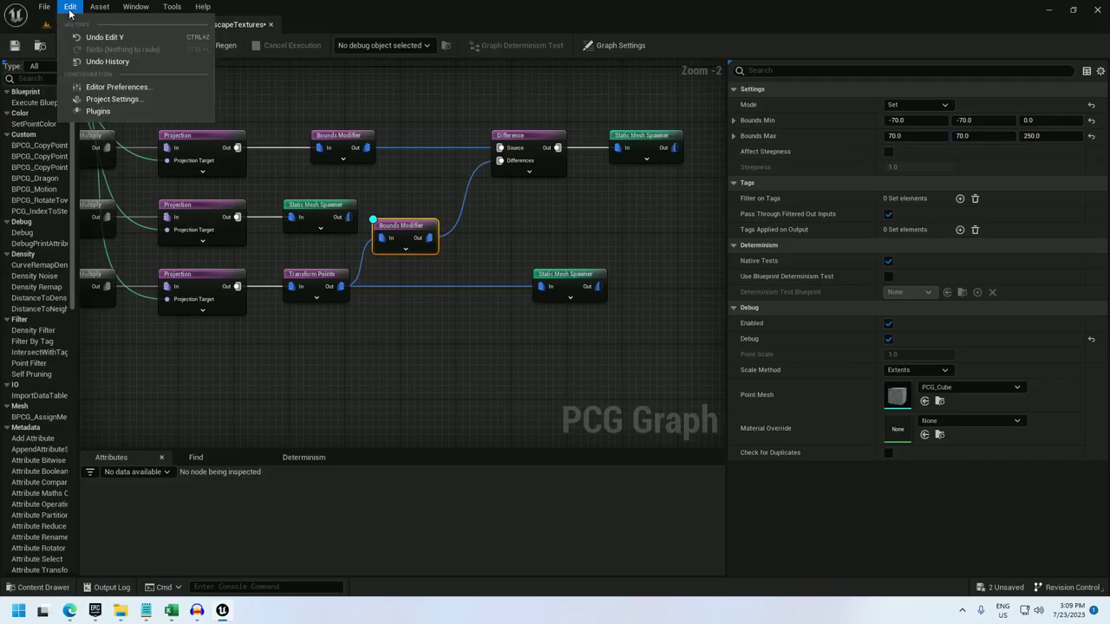
{"action": "left_click", "coordinate": [69, 12]}
{"action": "left_click", "coordinate": [65, 24]}
{"action": "right_click_drag", "start_coordinate": [352, 154], "coordinate": [269, 256]}
Enable Affect Steepness on the rock row's Bounds Modifier and inspect its point attributes using PCG_LandscapeTextures as the debug object.
{"action": "left_click", "coordinate": [222, 25]}
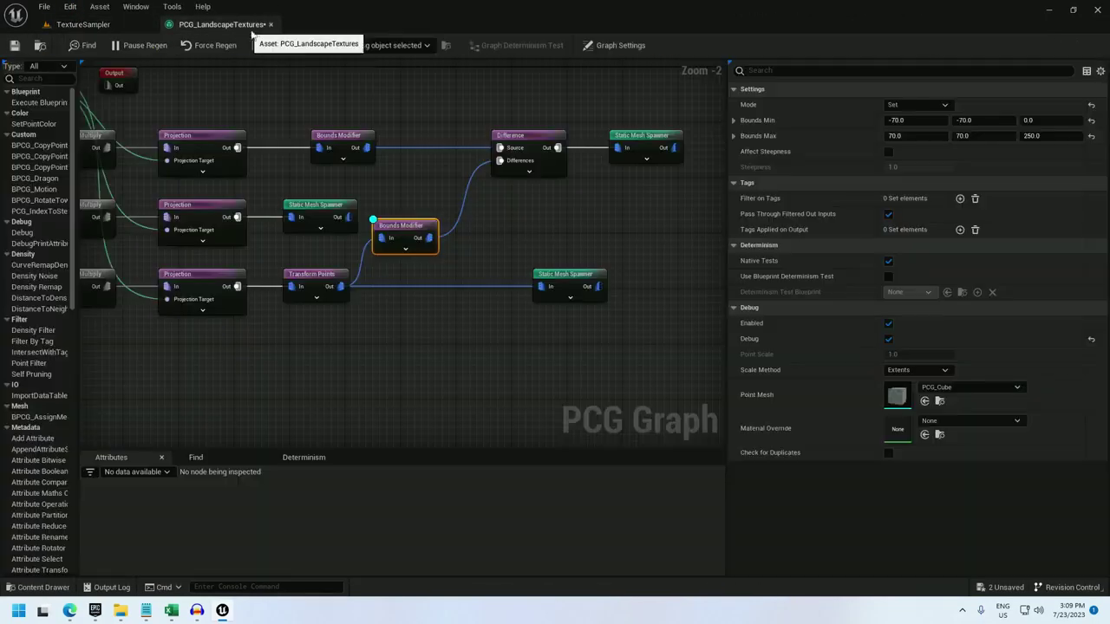
{"action": "left_click", "coordinate": [888, 150]}
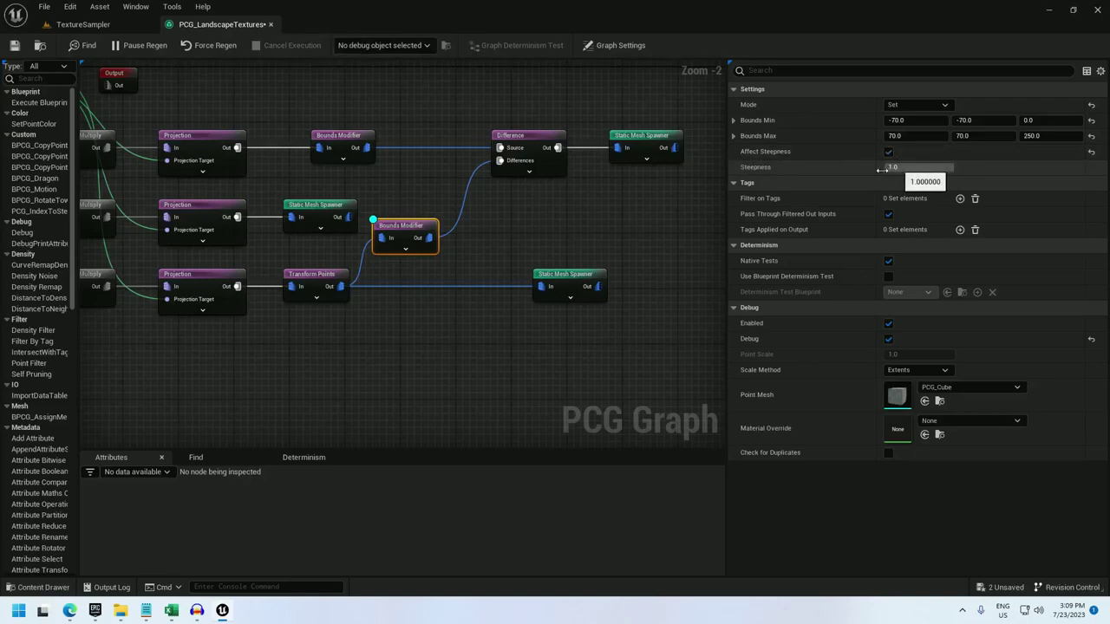
{"action": "right_click", "coordinate": [417, 234]}
{"action": "left_click", "coordinate": [457, 381]}
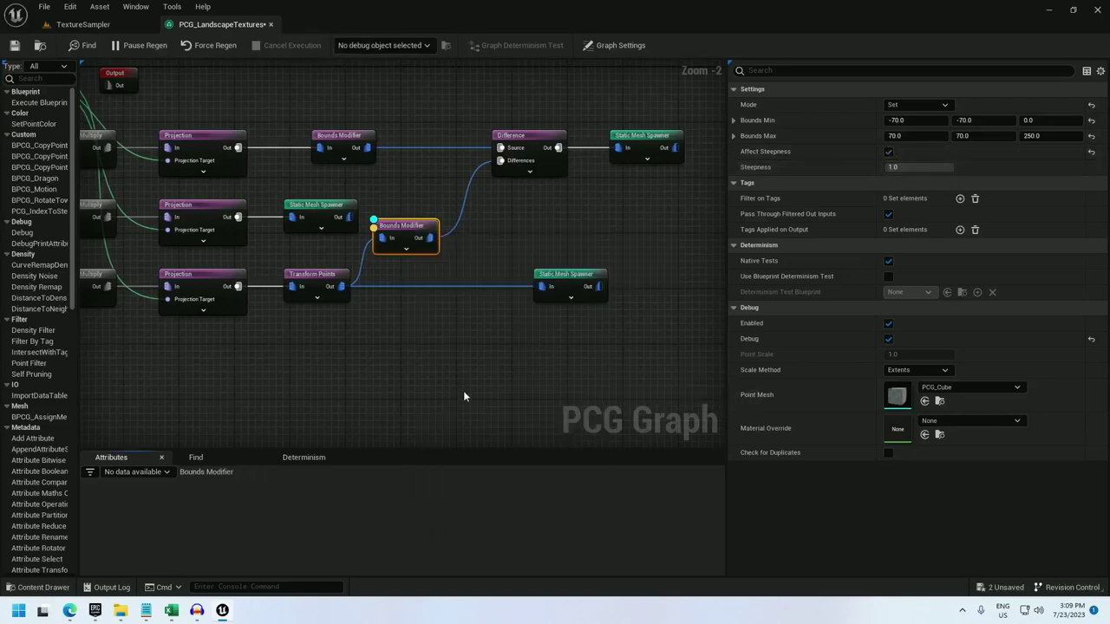
{"action": "left_click", "coordinate": [366, 48]}
{"action": "left_click", "coordinate": [407, 67]}
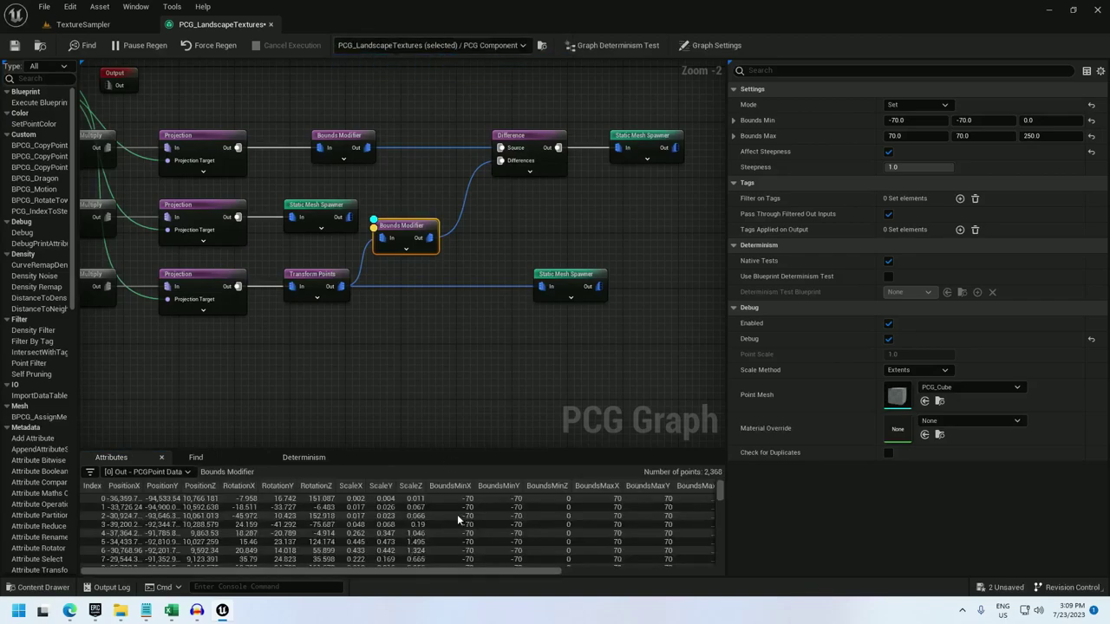
{"action": "left_click_drag", "start_coordinate": [482, 569], "coordinate": [660, 568]}
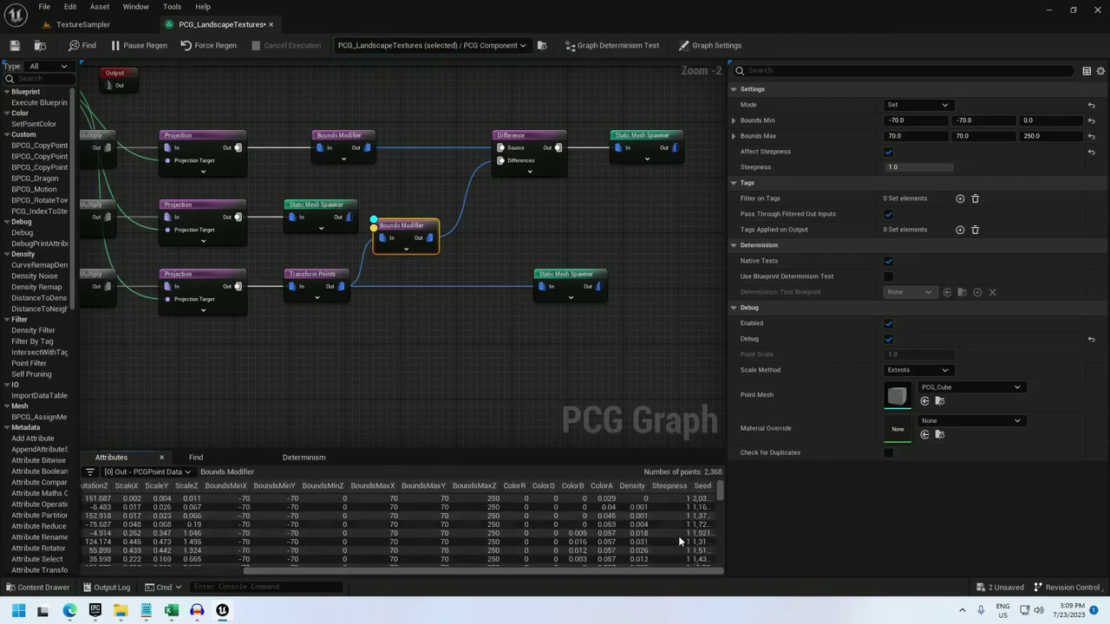
{"action": "mouse_move", "coordinate": [721, 495]}
{"action": "left_mouse_down"}
{"action": "mouse_move", "coordinate": [721, 567]}
{"action": "mouse_move", "coordinate": [721, 485]}
{"action": "left_mouse_up"}
Debug only the sphere row's Bounds Modifier and change its mode to Set.
{"action": "left_click", "coordinate": [343, 136]}
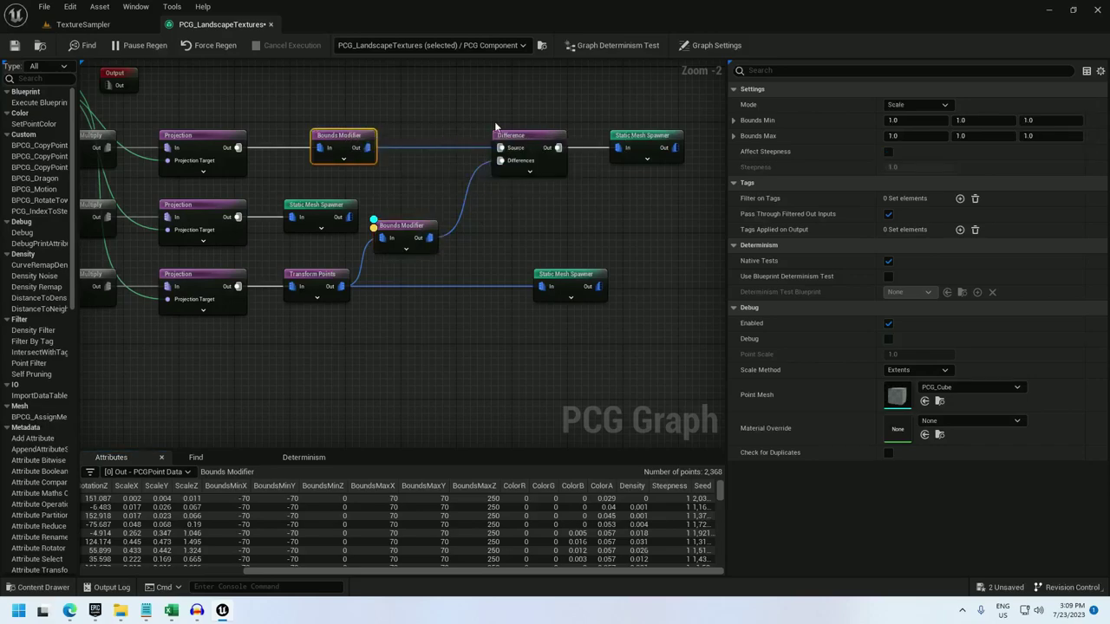
{"action": "right_click", "coordinate": [353, 135]}
{"action": "left_click", "coordinate": [408, 250]}
{"action": "left_click", "coordinate": [915, 108]}
{"action": "left_click", "coordinate": [904, 115]}
Set the sphere row's Bounds Modifier to Bounds Min -40 and Bounds Max 40 on all three axes.
{"action": "left_click", "coordinate": [912, 123]}
{"action": "type", "text": "-"}
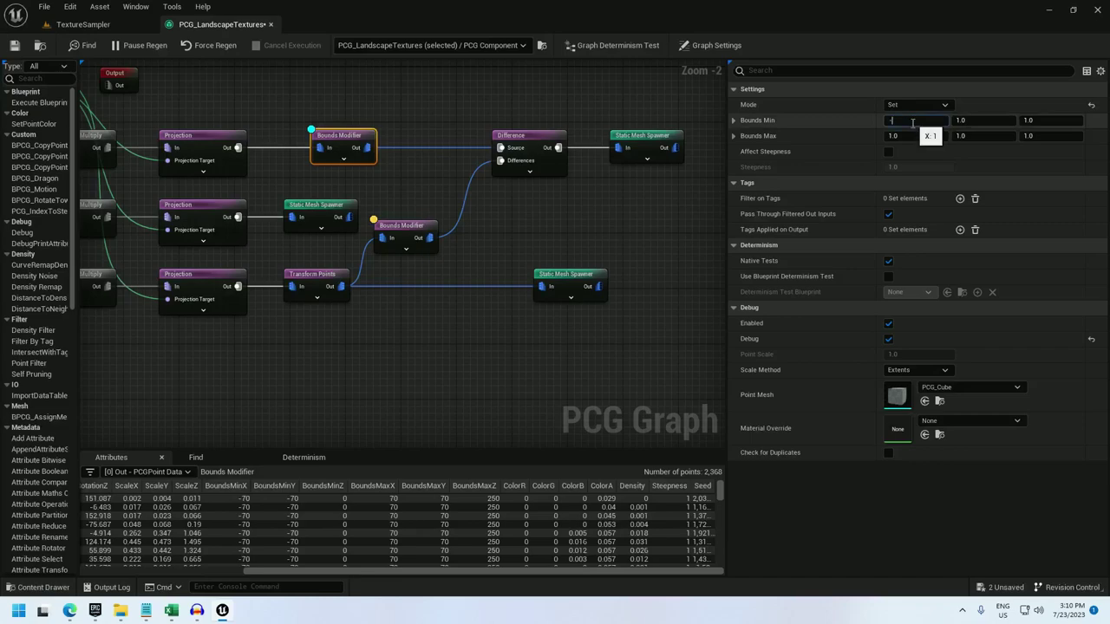
{"action": "type", "text": "40"}
{"action": "left_click", "coordinate": [904, 138]}
{"action": "type", "text": "40"}
{"action": "left_click", "coordinate": [967, 120]}
{"action": "type", "text": "-4"}
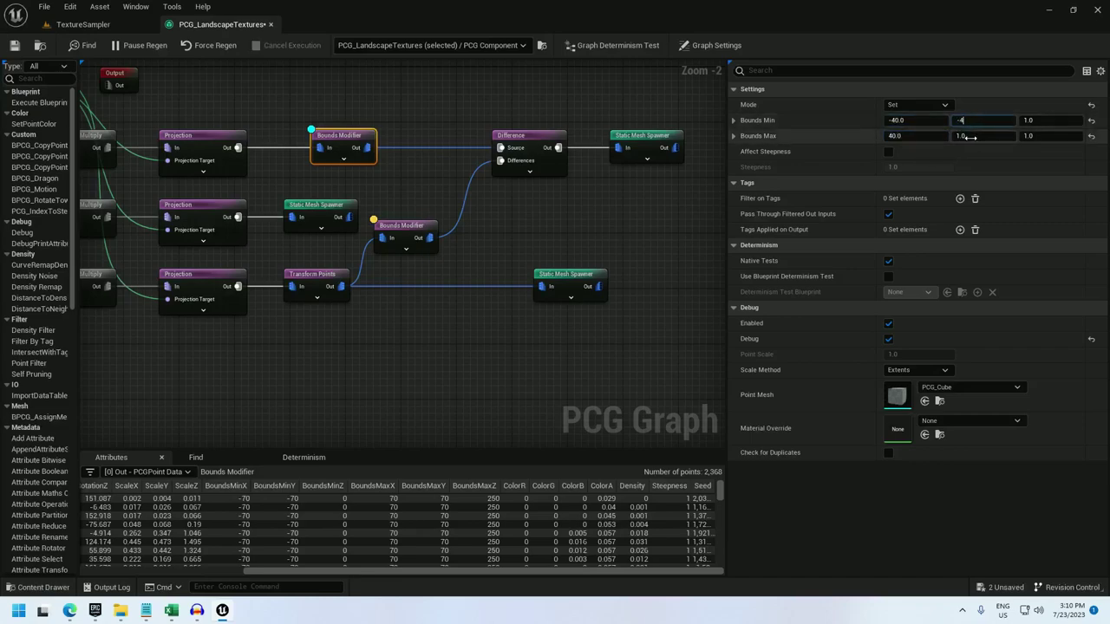
{"action": "type", "text": "0"}
{"action": "left_click", "coordinate": [969, 136]}
{"action": "type", "text": "40"}
{"action": "left_click", "coordinate": [1032, 121]}
{"action": "type", "text": "-404"}
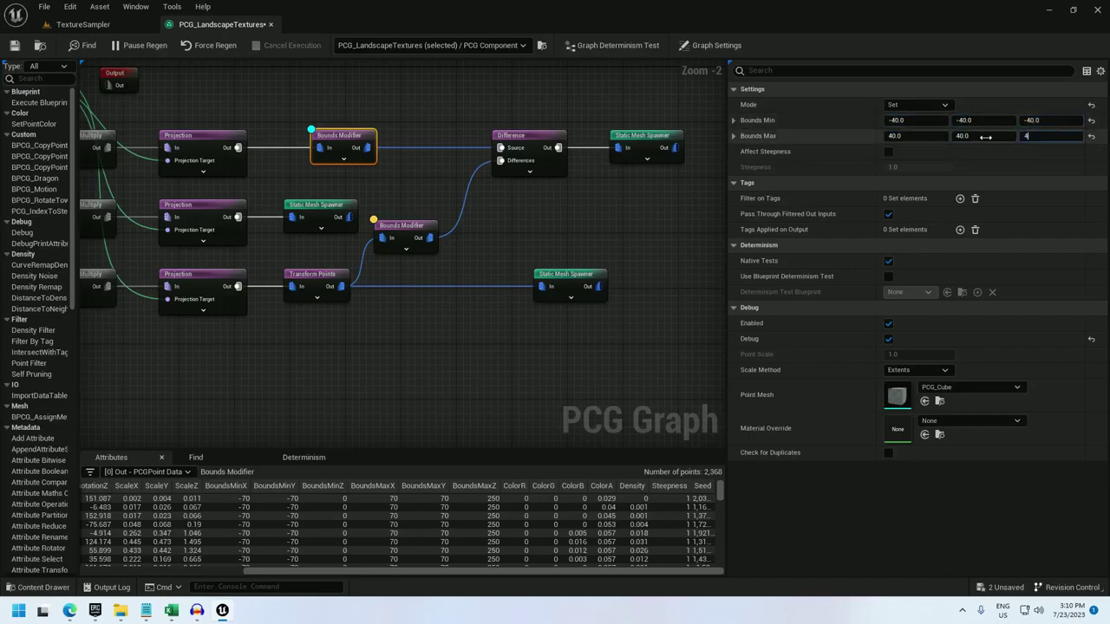
{"action": "type", "text": "0"}
{"action": "key", "text": "Return"}
Examine the sphere point bounds around the red spheres and near the rocks in the level.
{"action": "left_click", "coordinate": [112, 28]}
{"action": "right_click_drag", "start_coordinate": [416, 286], "coordinate": [347, 277]}
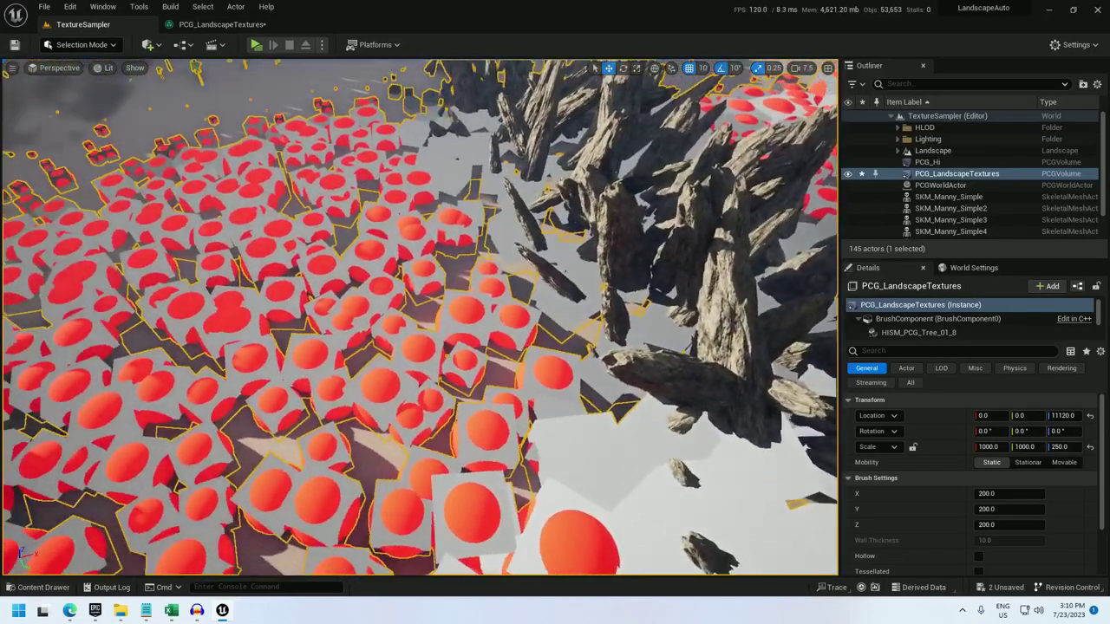
{"action": "right_click_drag", "start_coordinate": [416, 313], "coordinate": [485, 386]}
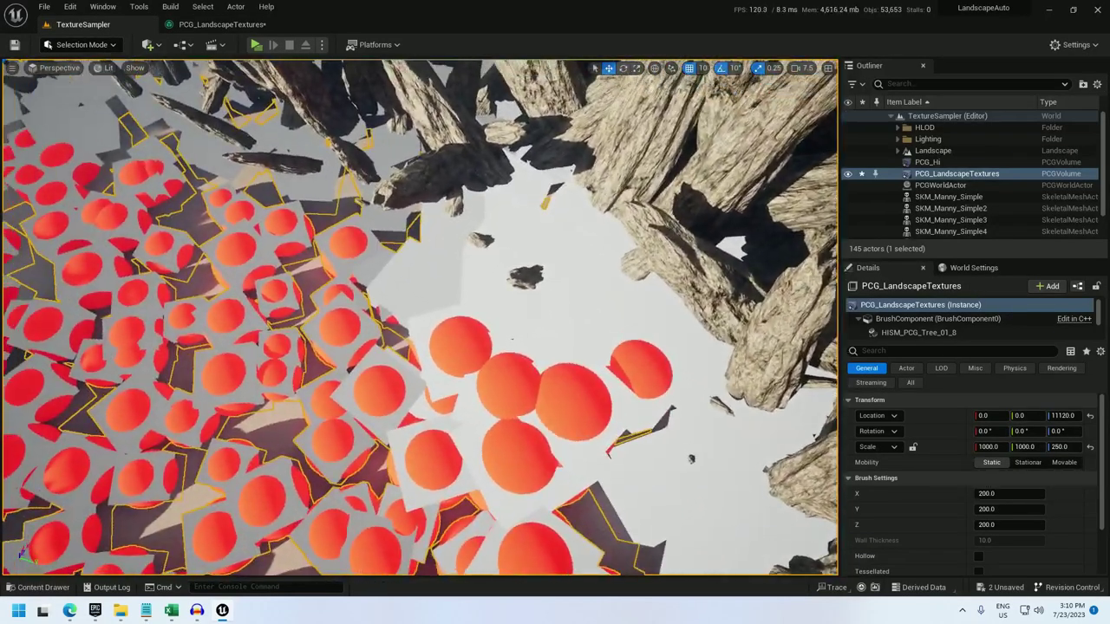
{"action": "key", "text": "s"}
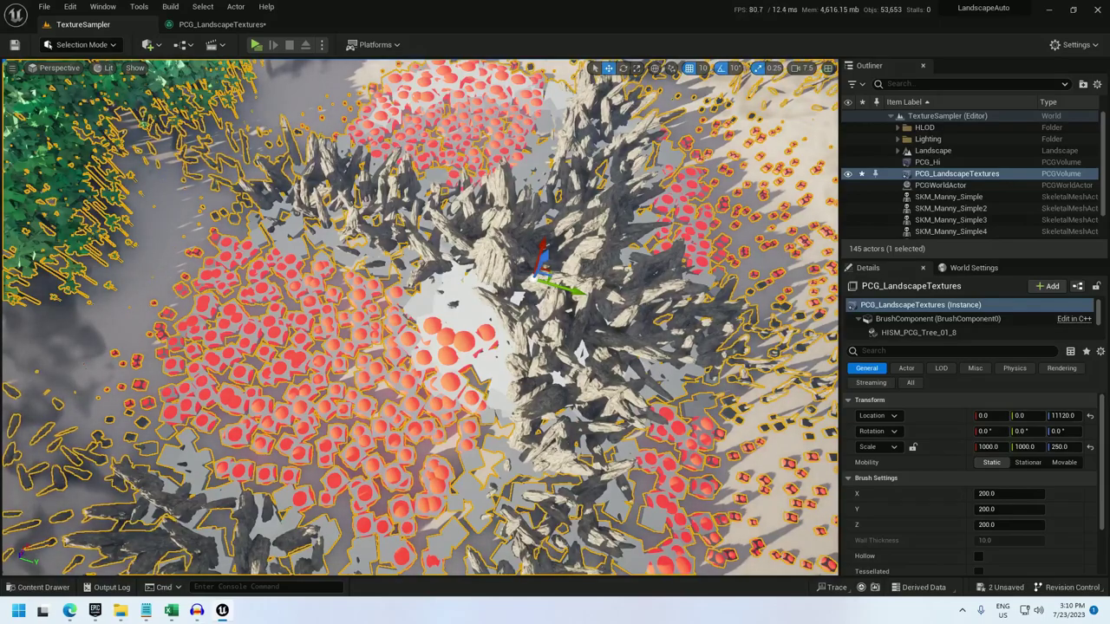
Turn off Debug on the sphere row's Bounds Modifier and review the full scatter of trees, rocks and spheres from above.
{"action": "left_click", "coordinate": [217, 25]}
{"action": "right_click", "coordinate": [351, 145]}
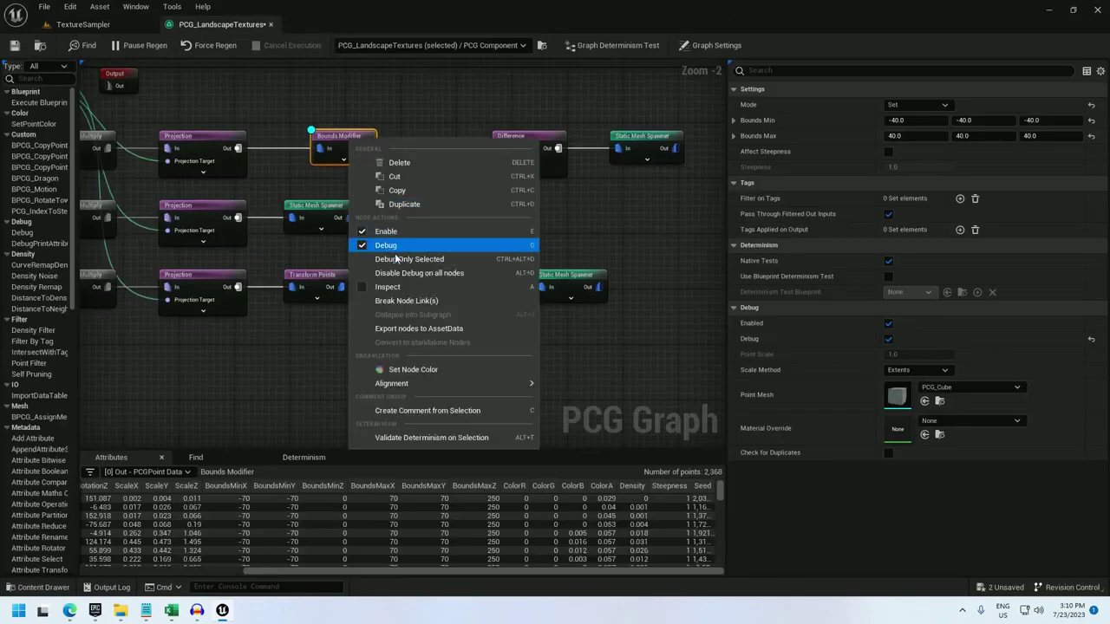
{"action": "left_click", "coordinate": [395, 248]}
{"action": "right_click", "coordinate": [351, 143]}
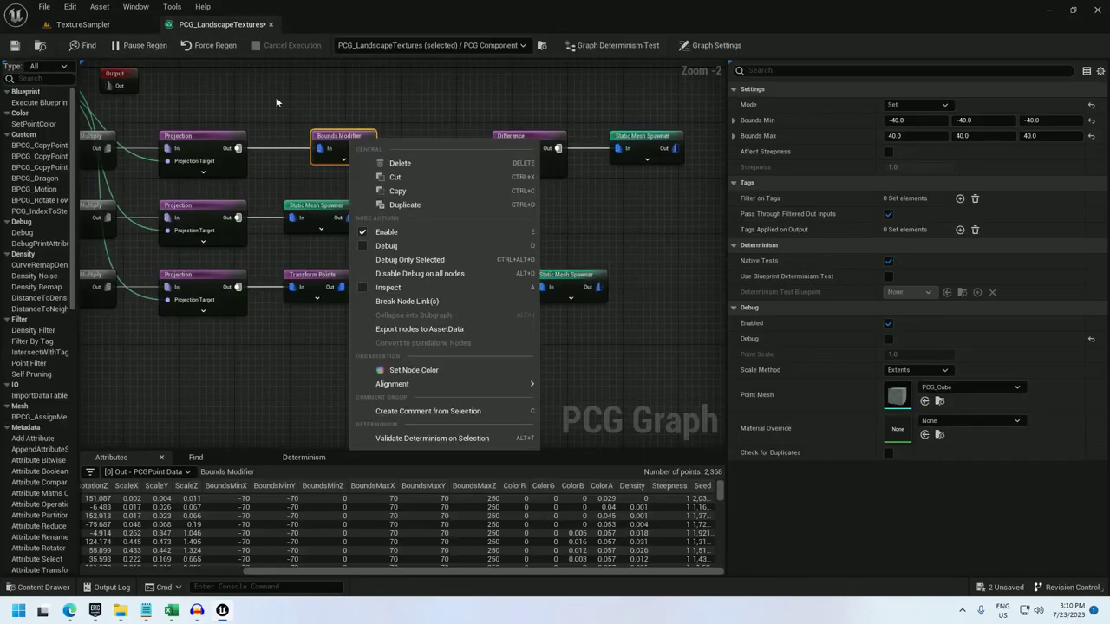
{"action": "left_click", "coordinate": [85, 25]}
{"action": "right_click_drag", "start_coordinate": [347, 286], "coordinate": [389, 334]}
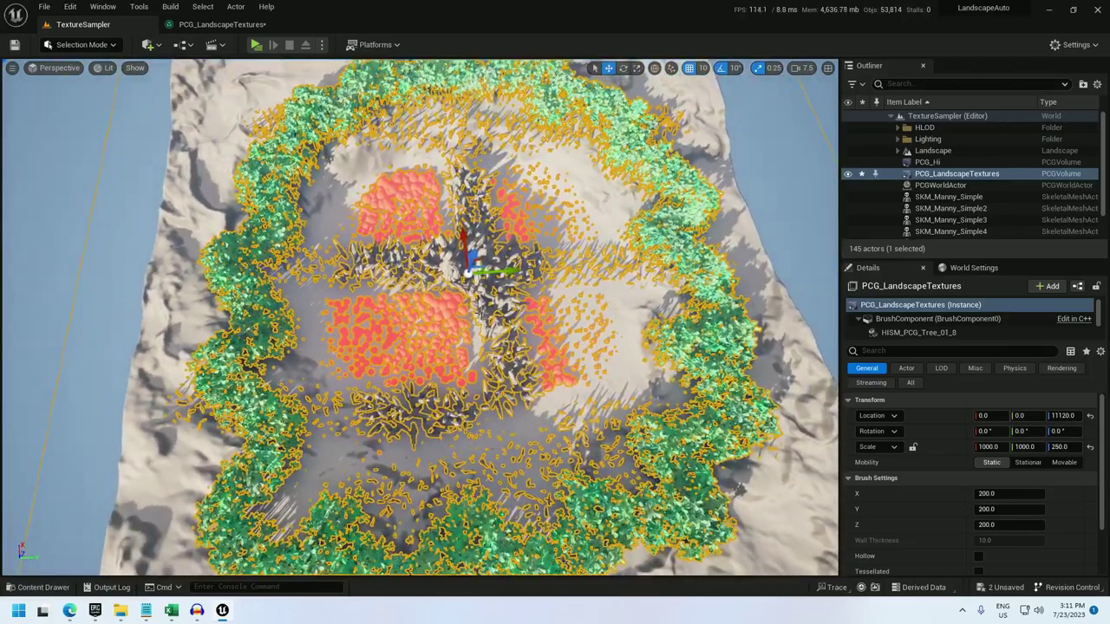